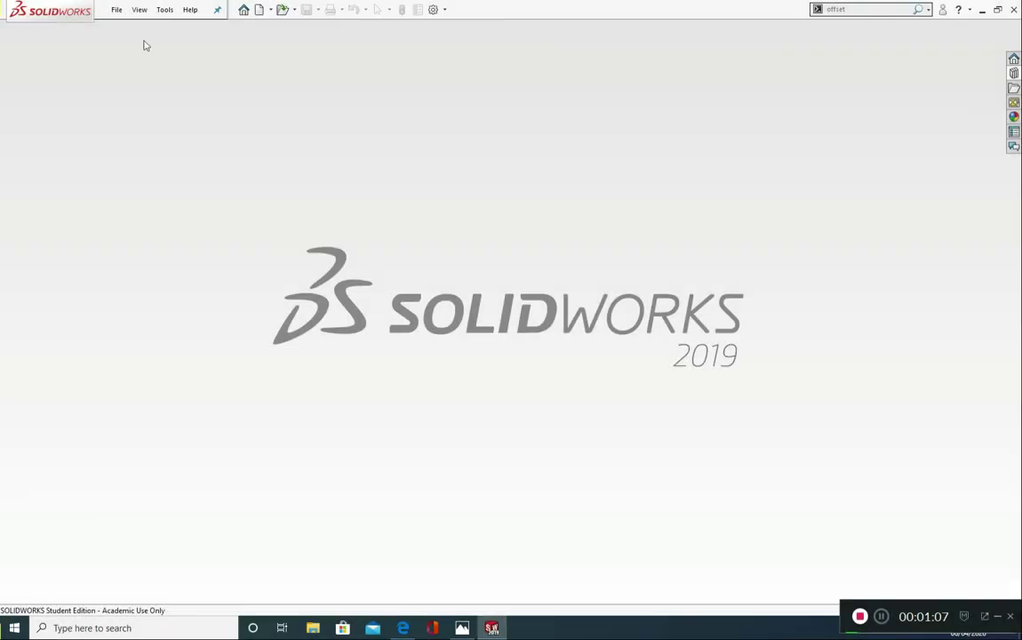
Create a new part document and orient the view normal to the Right Plane.
click(117, 10)
click(118, 29)
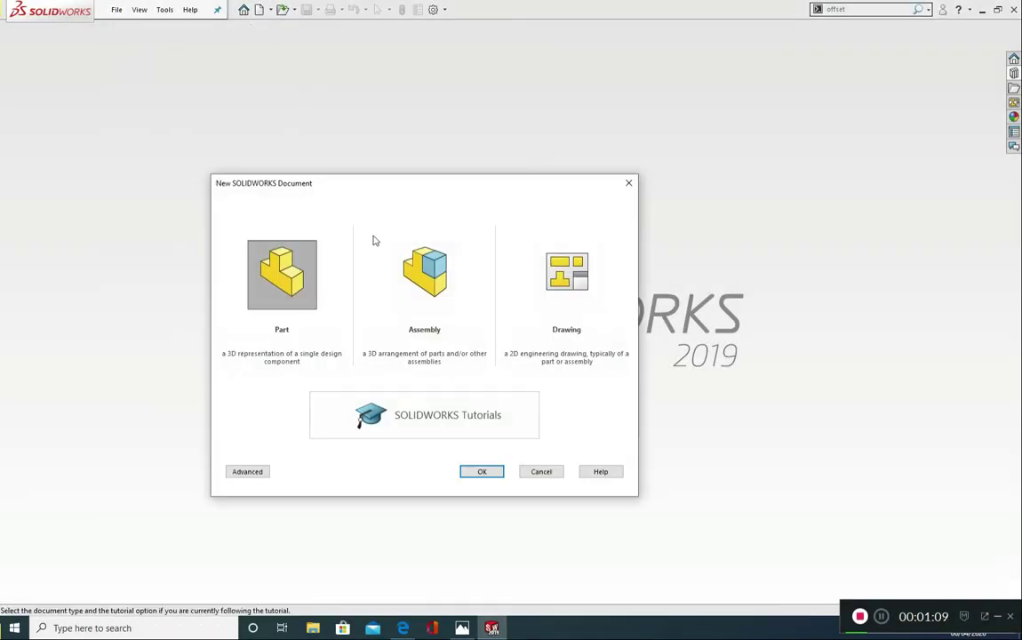
click(482, 471)
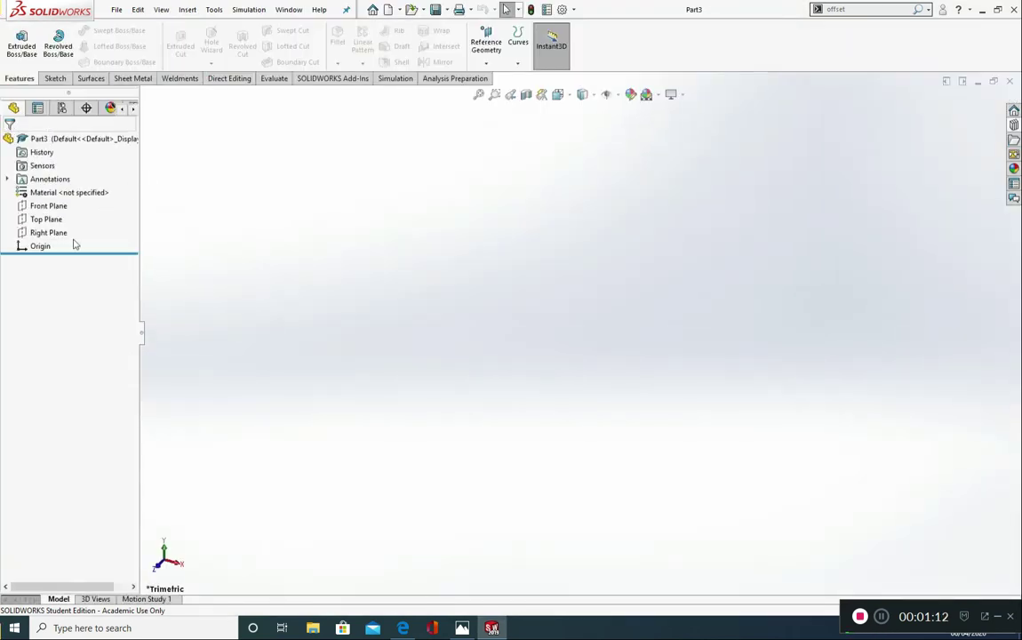
click(49, 232)
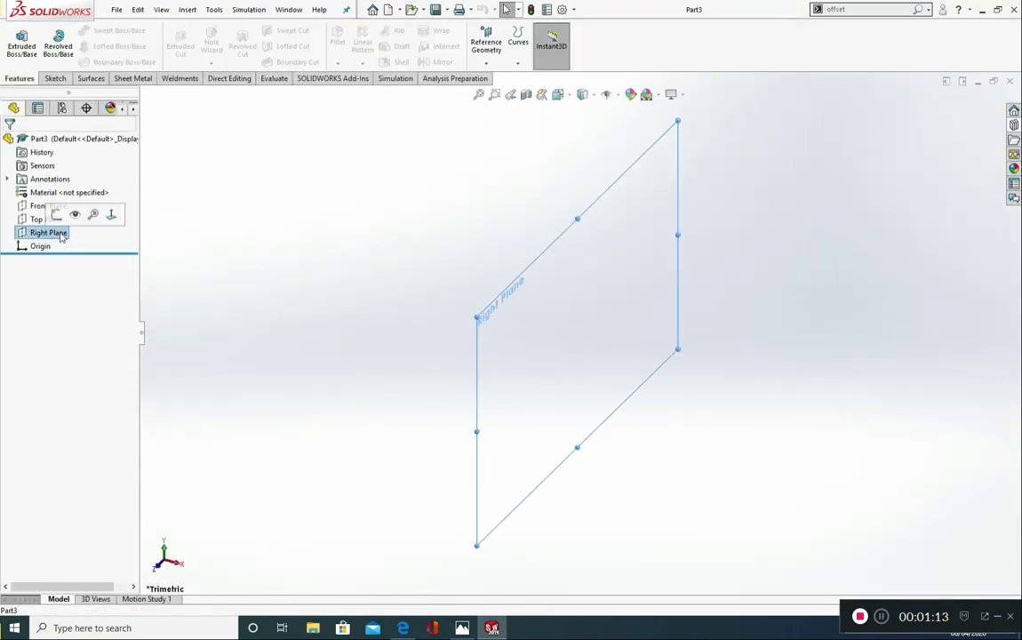
click(110, 218)
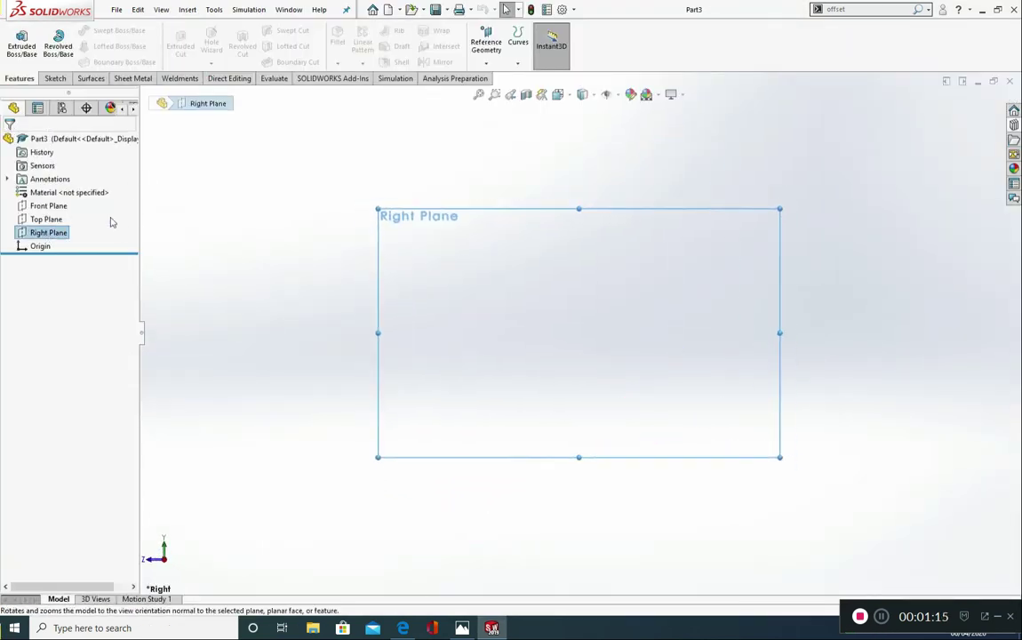
Check the Model-Mania-2002-Phase-1.jpg drawing in Photos, return to SOLIDWORKS and open a sketch on the Right Plane.
click(462, 627)
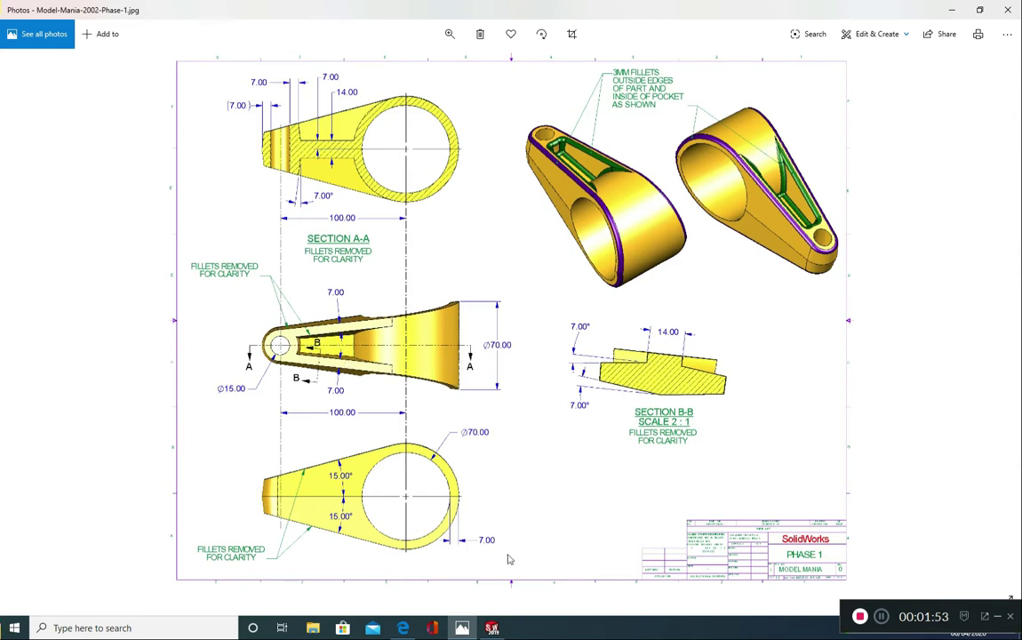
click(501, 628)
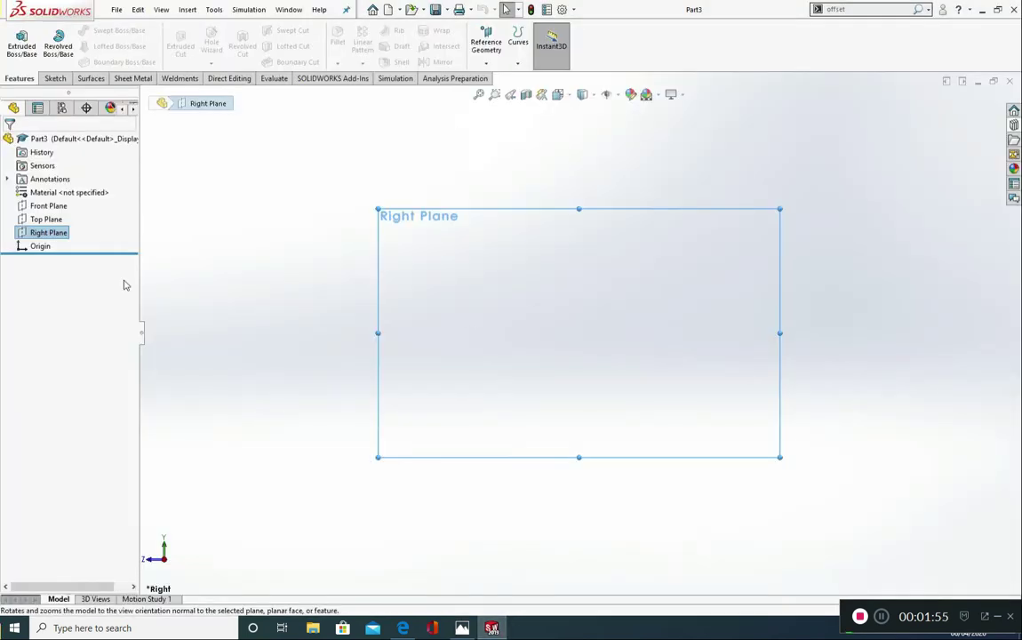
click(22, 234)
click(32, 214)
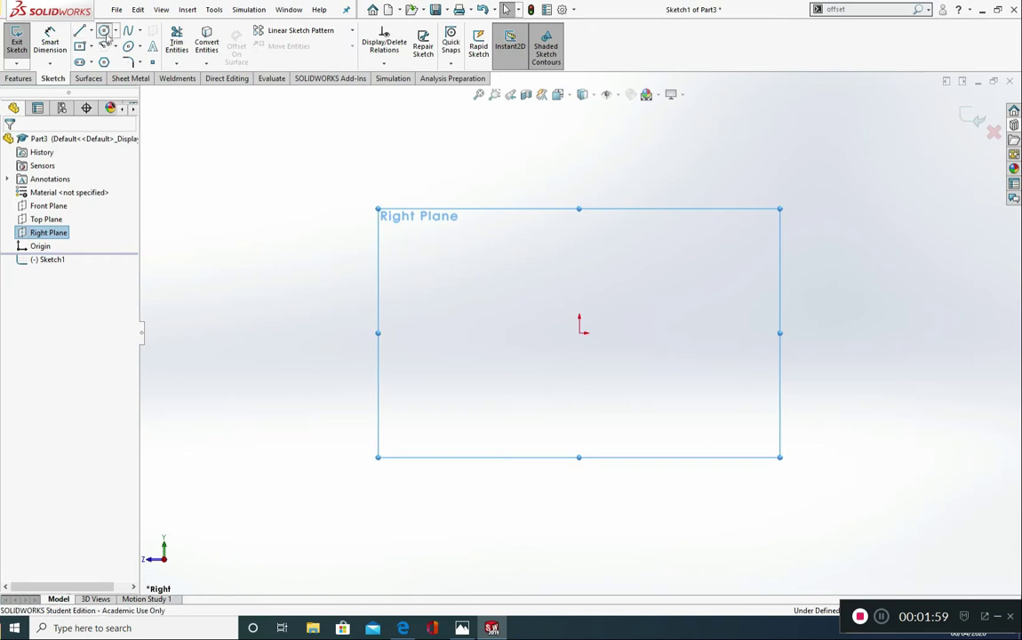
Sketch a circle centred on the origin and dimension its diameter to 70 mm.
click(104, 31)
click(582, 331)
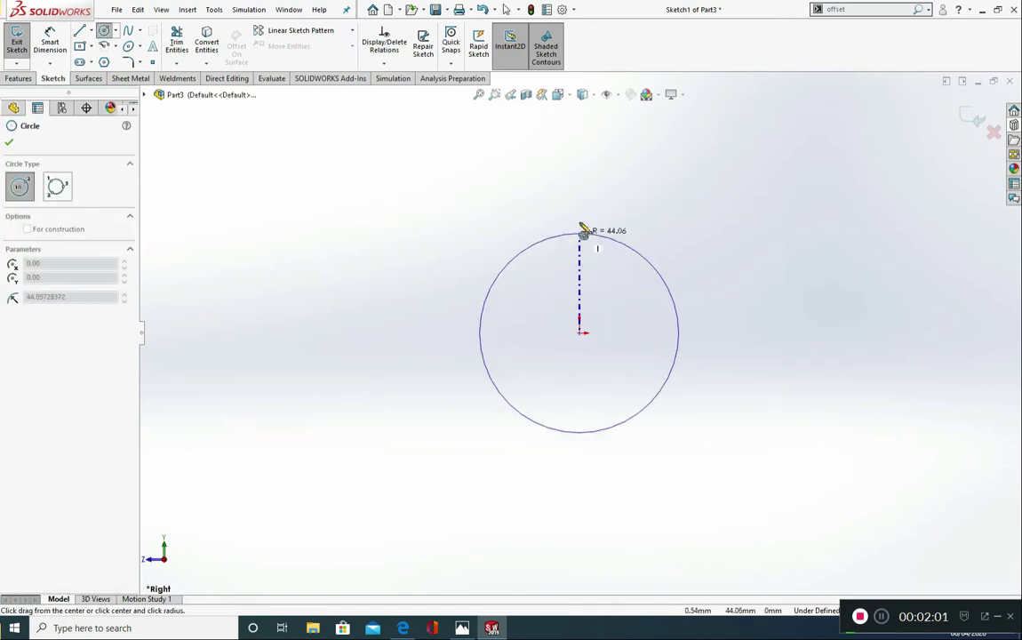
click(582, 222)
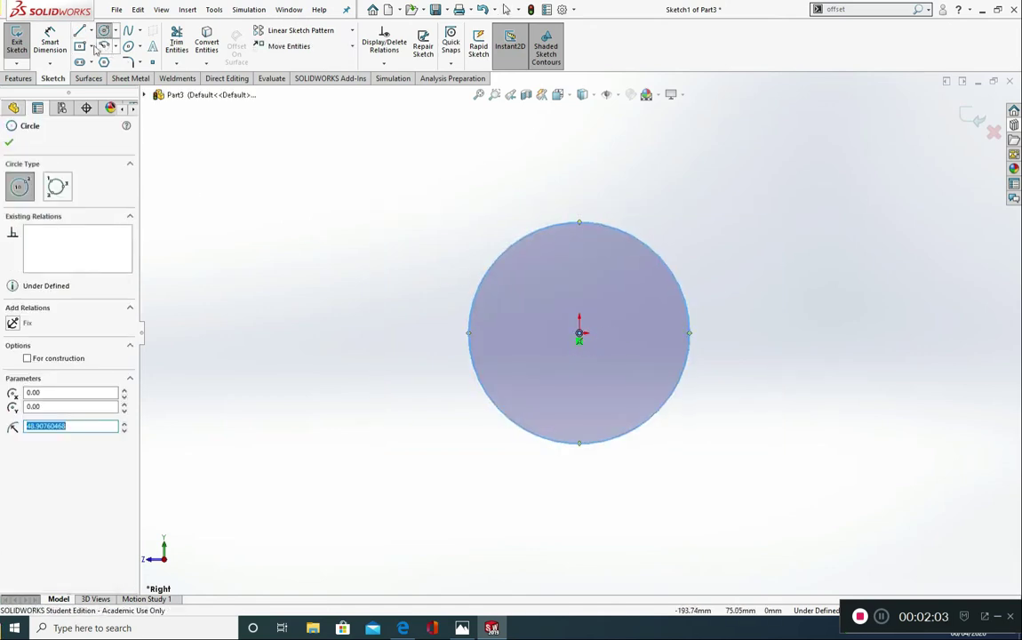
click(50, 40)
click(552, 228)
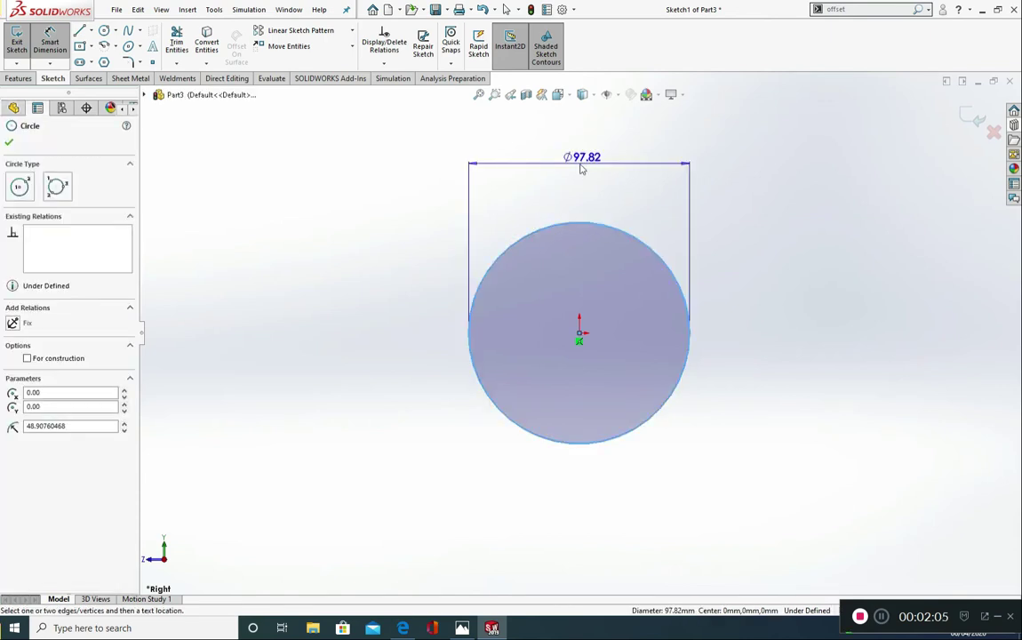
click(579, 169)
text(70)
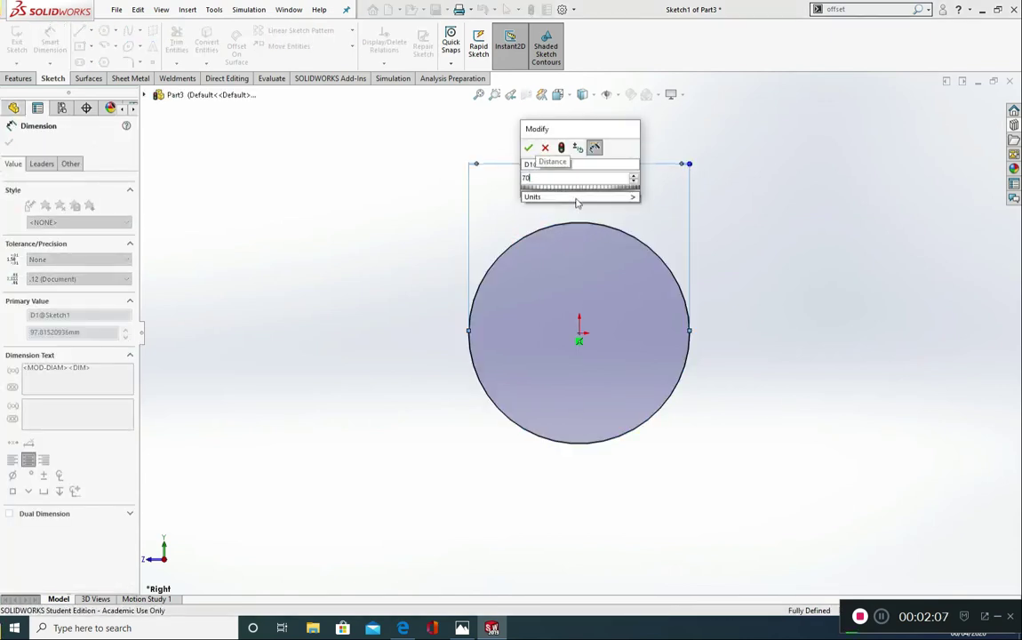
key(Return)
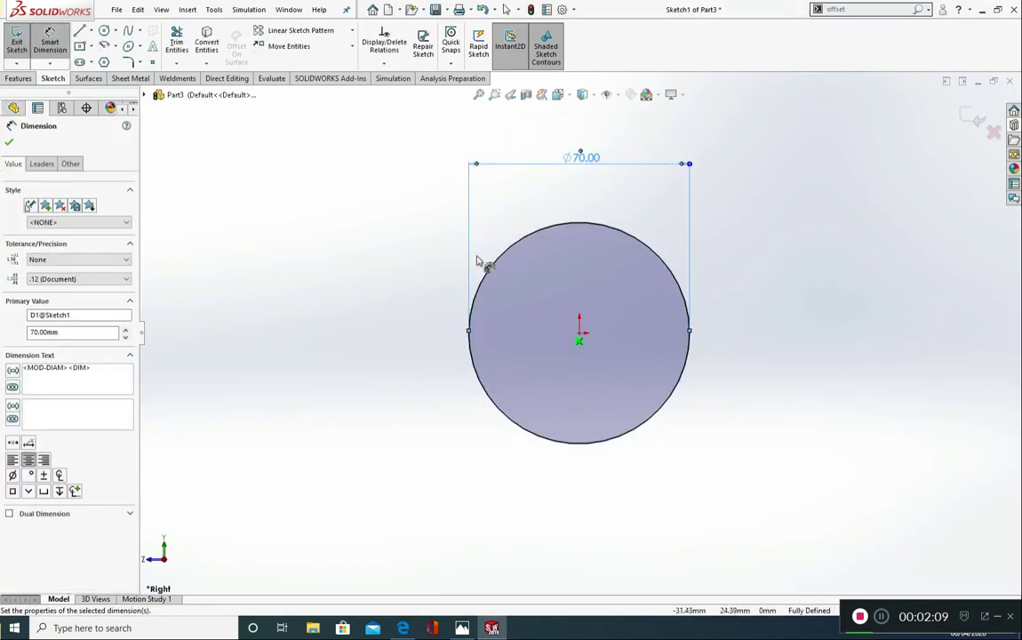
Offset the 70 mm circle outward by 7 mm with Offset Entities.
key(s)
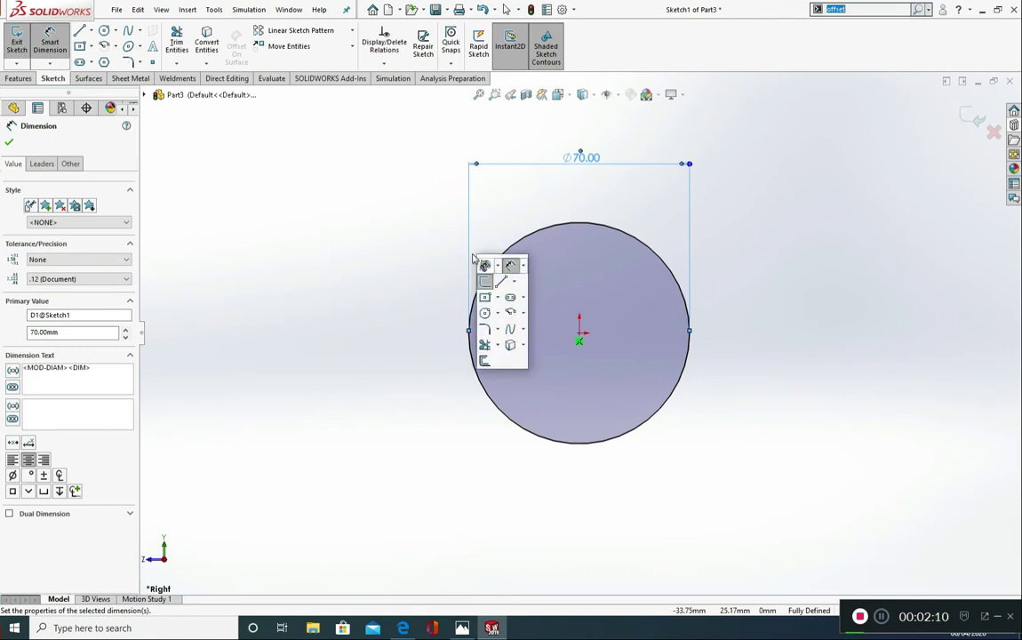
click(484, 362)
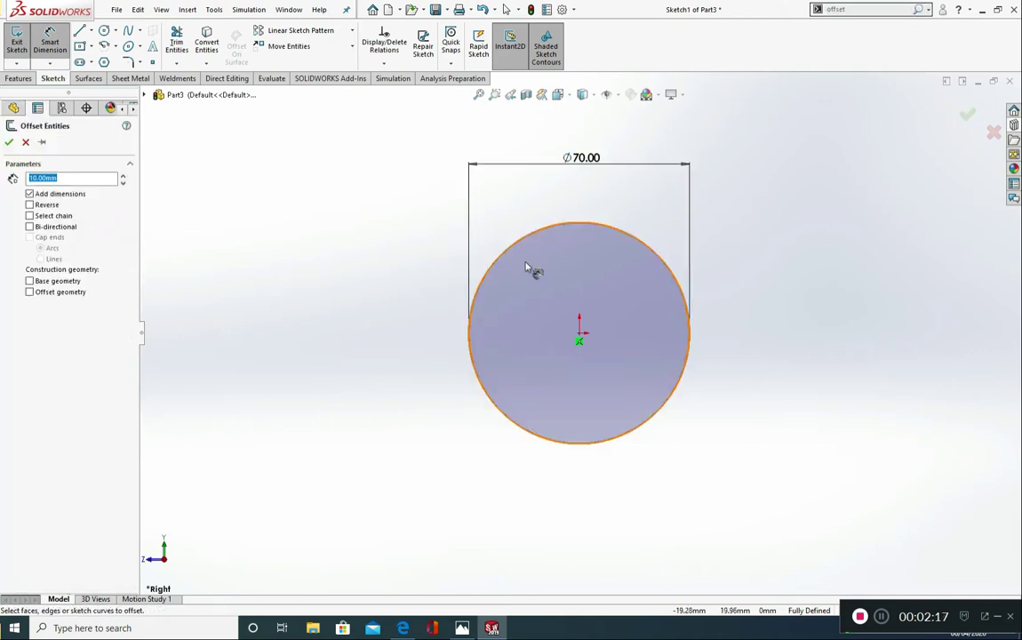
click(546, 229)
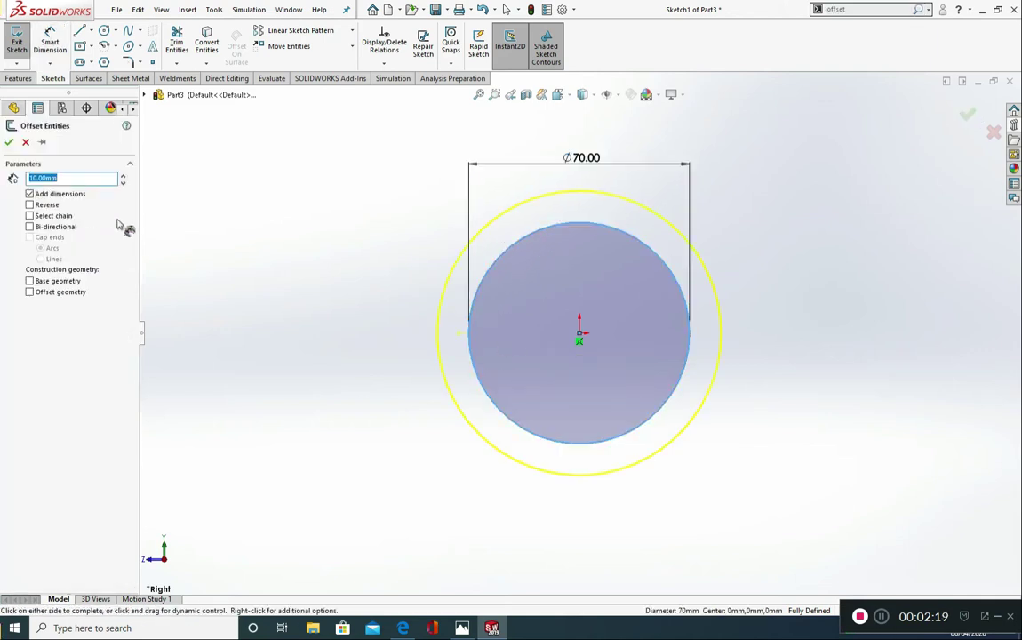
double_click(70, 176)
text(7)
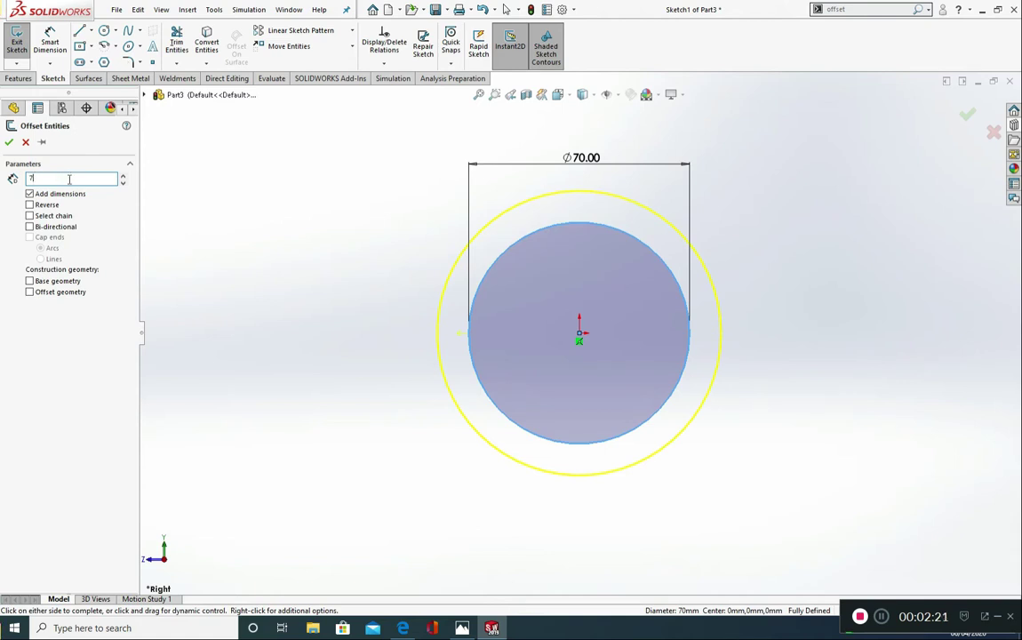
key(Return)
click(10, 142)
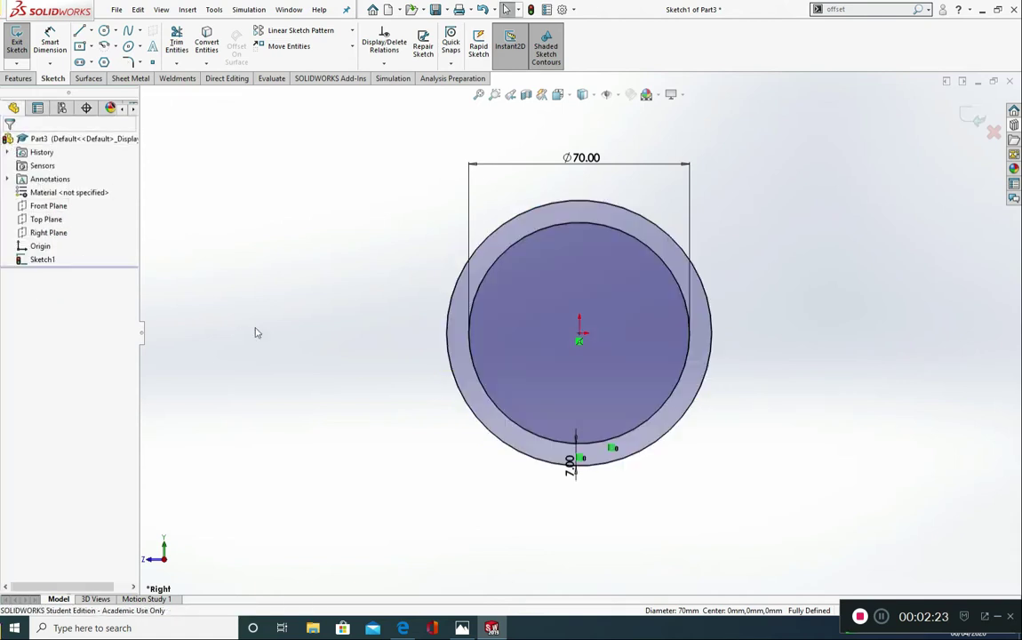
Sketch the arm outline: a sloping tangent line from the outer circle, a short vertical end, and a horizontal line about 164 mm long through the origin.
scroll(266, 333, up, 2)
click(78, 30)
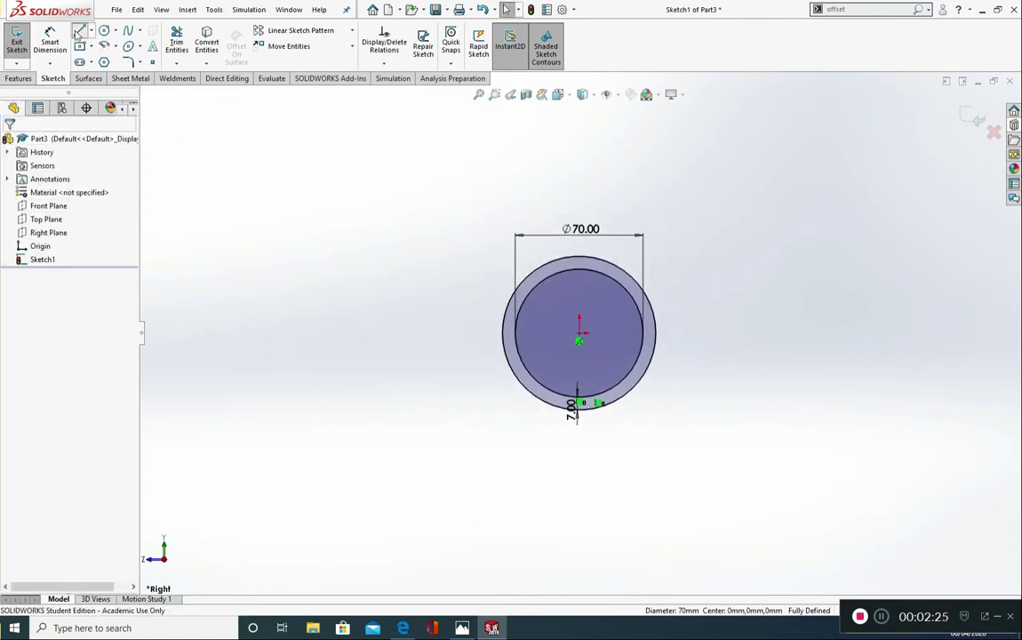
click(559, 258)
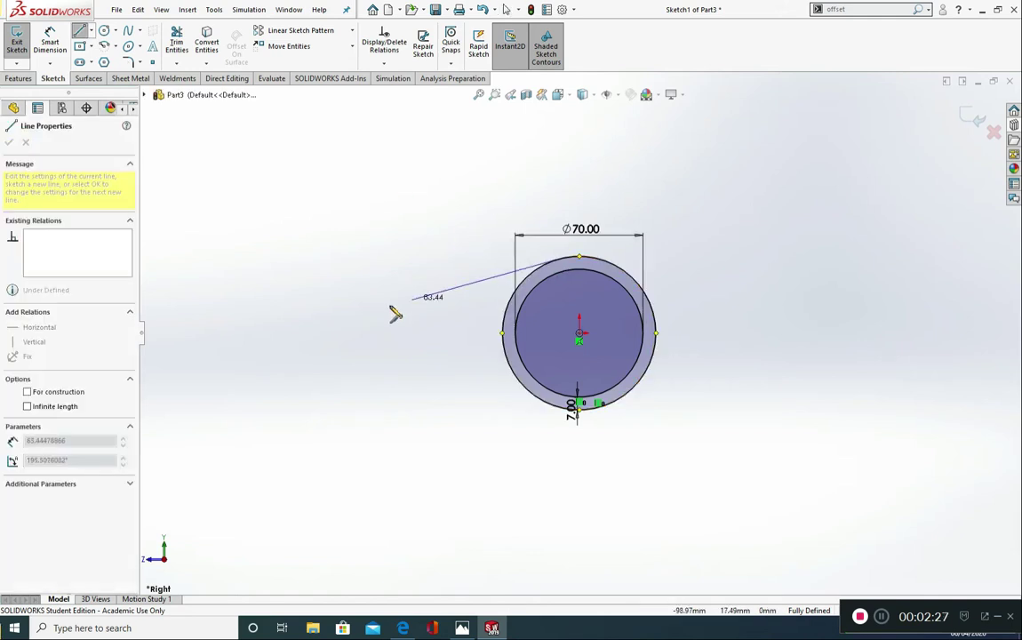
click(357, 312)
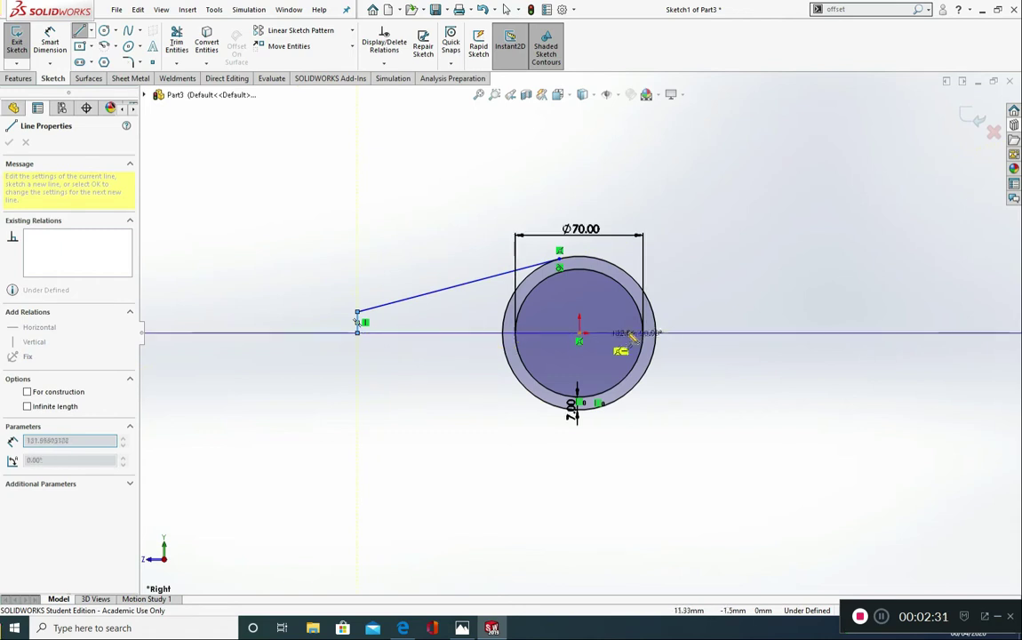
click(657, 340)
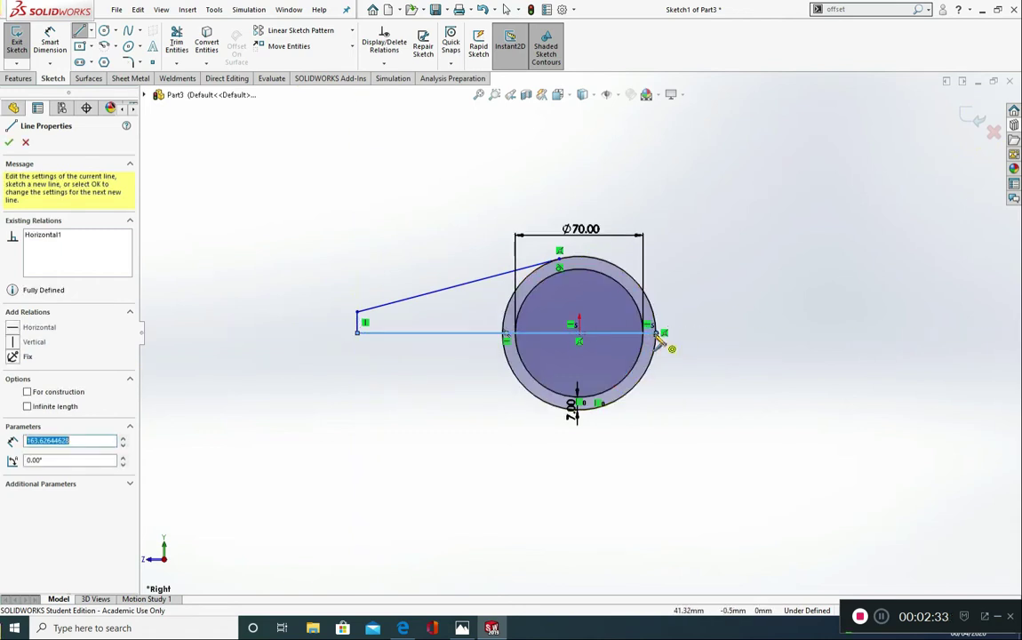
key(Escape)
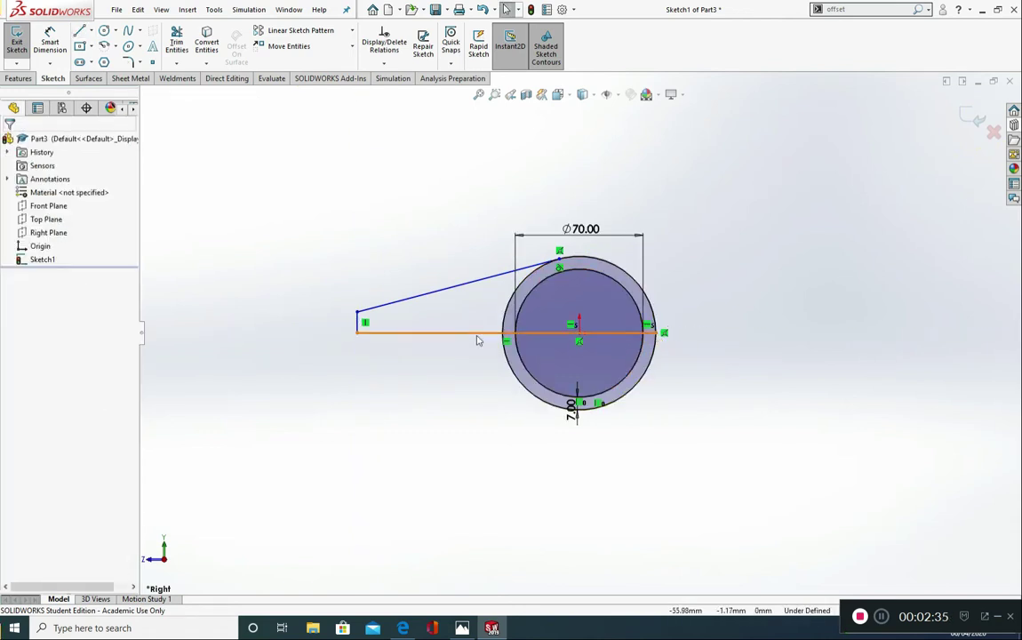
Trim away both circles' lower halves, the horizontal line inside the bore, and the outer arc inside the arm using Trim to closest.
scroll(476, 331, down, 3)
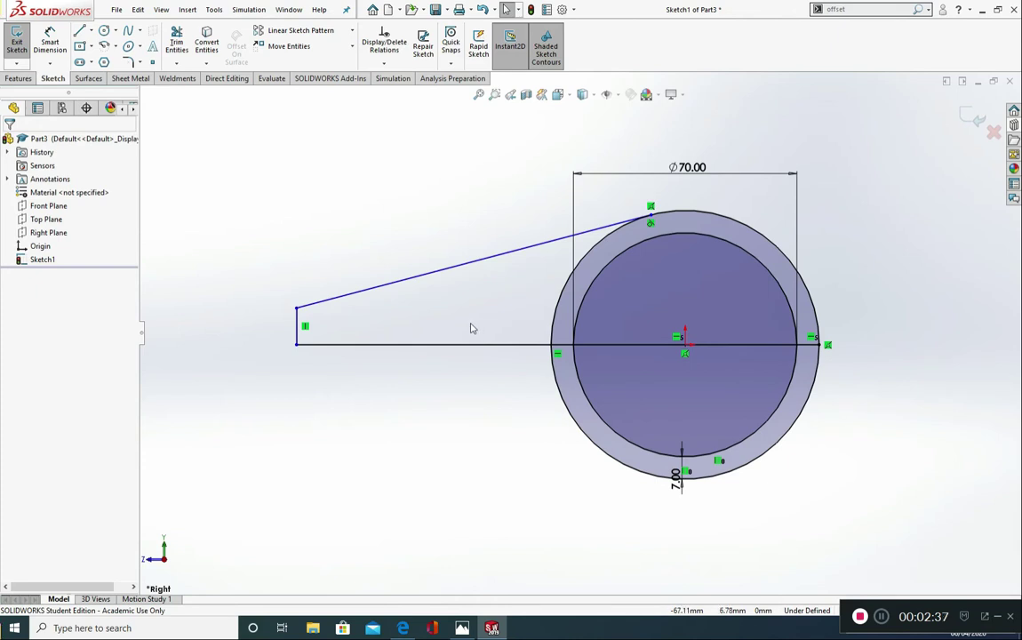
click(175, 42)
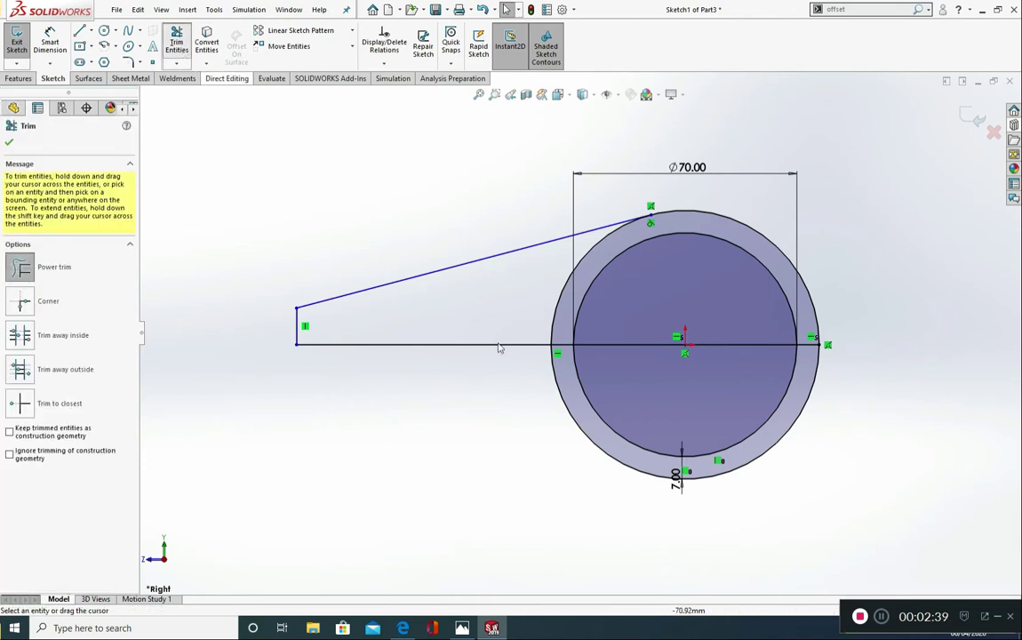
click(20, 402)
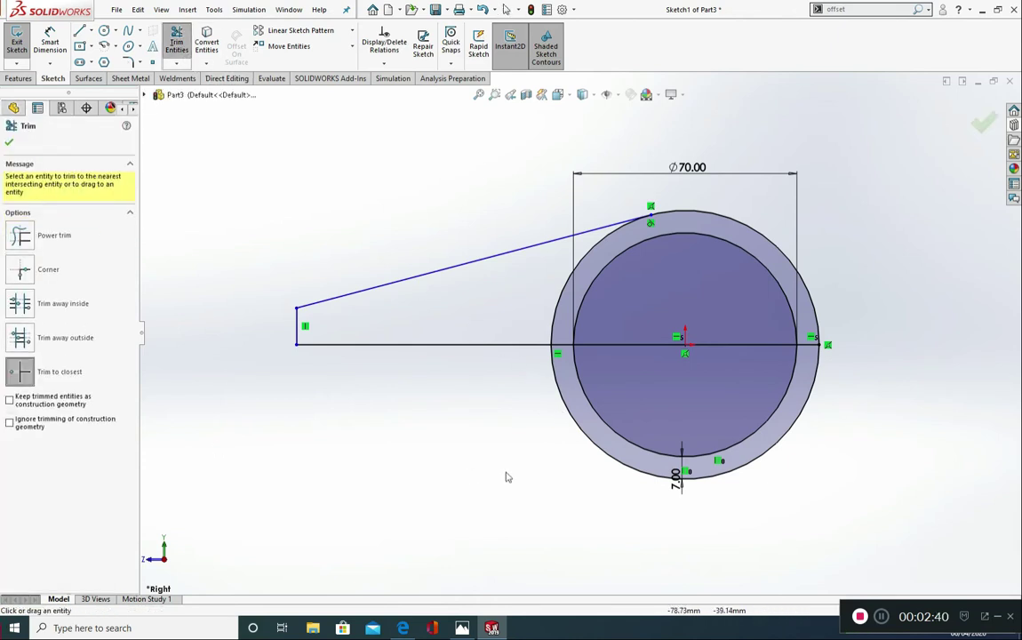
click(600, 449)
click(620, 436)
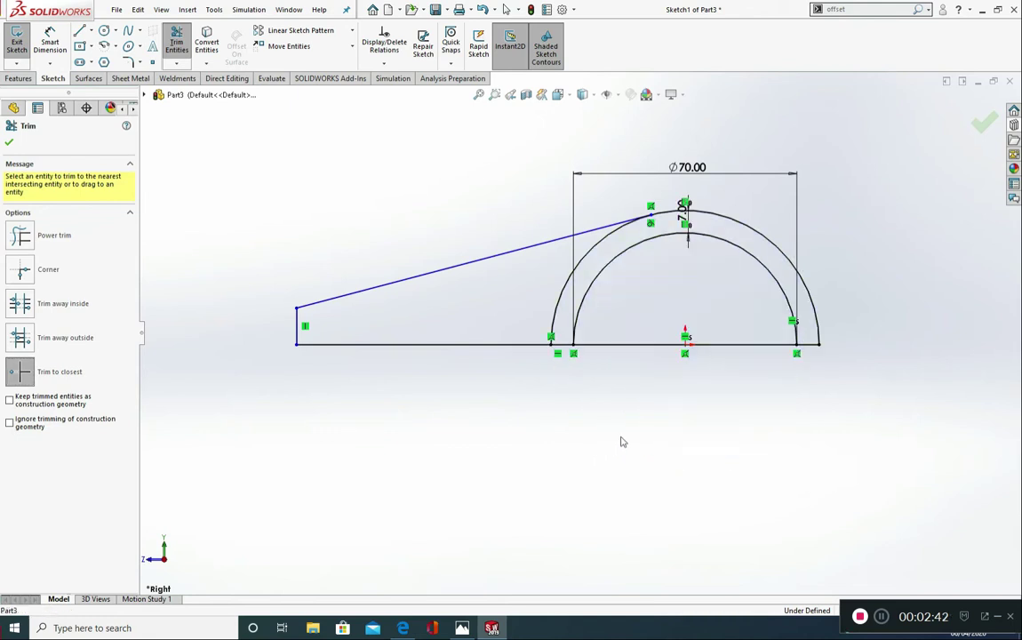
click(630, 345)
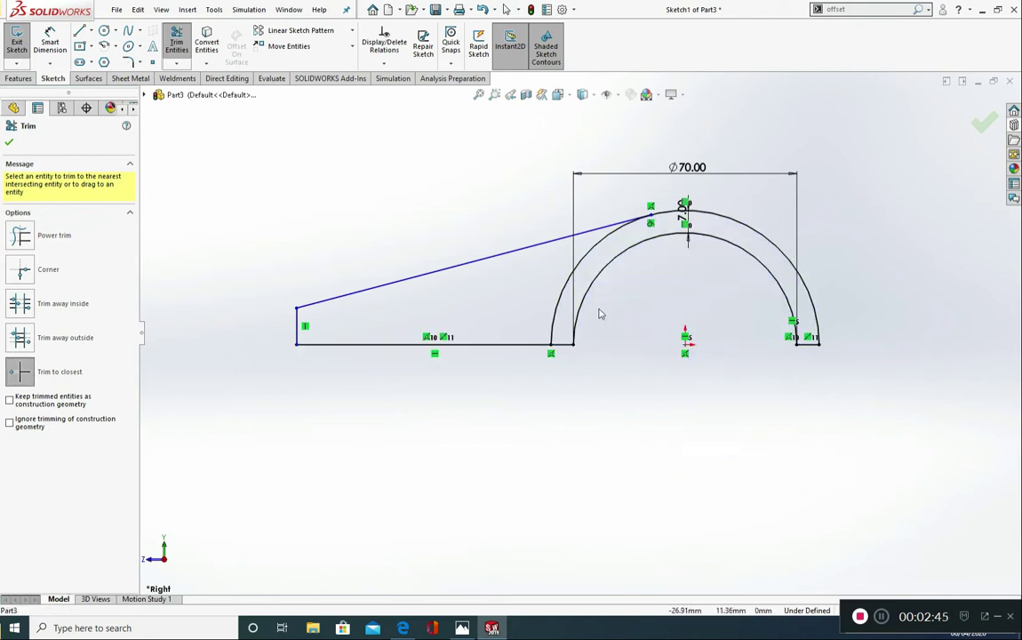
click(578, 265)
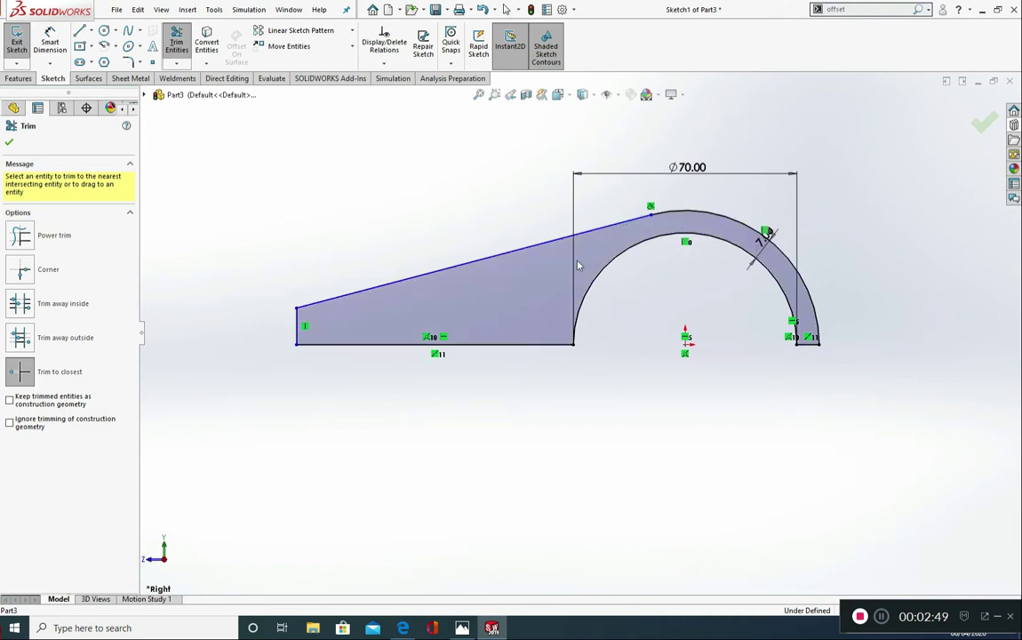
Sketch a circle centred on the horizontal line near the arm's narrow end and set its diameter to 15 mm.
click(104, 32)
click(349, 345)
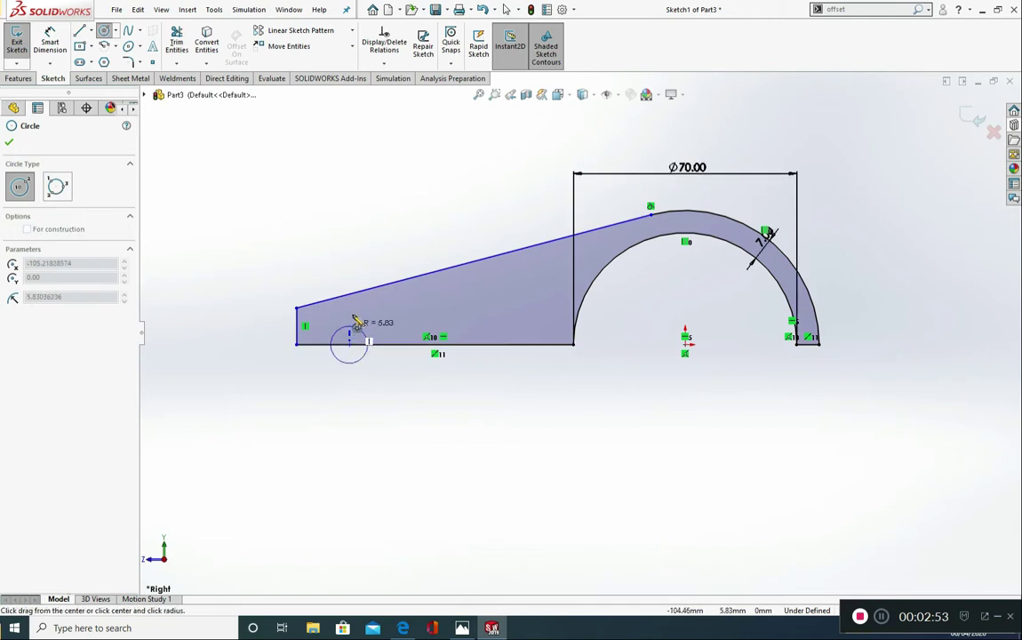
click(356, 313)
key(Escape)
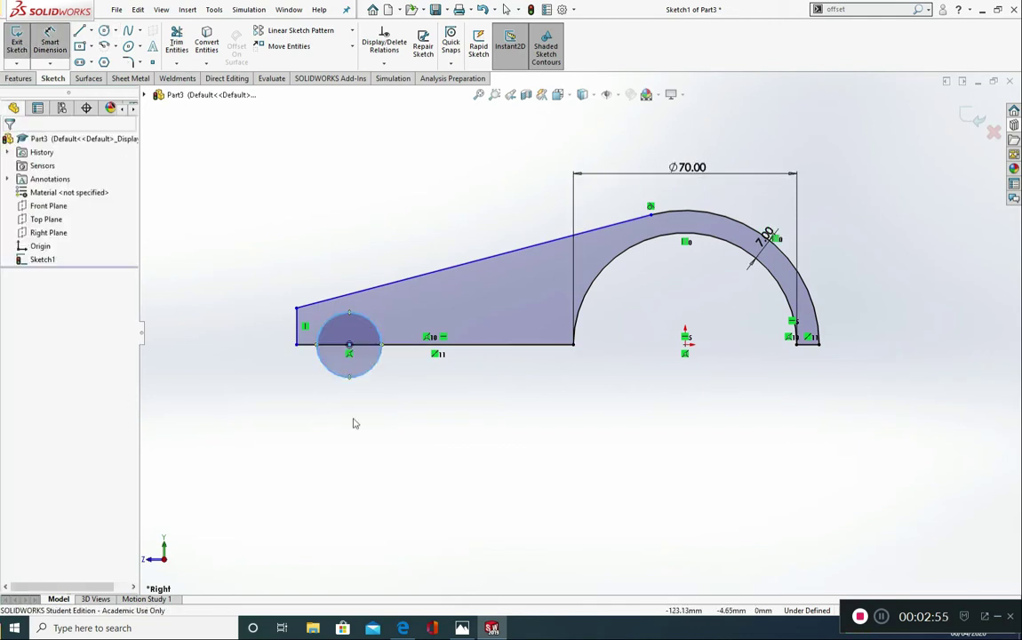
click(325, 372)
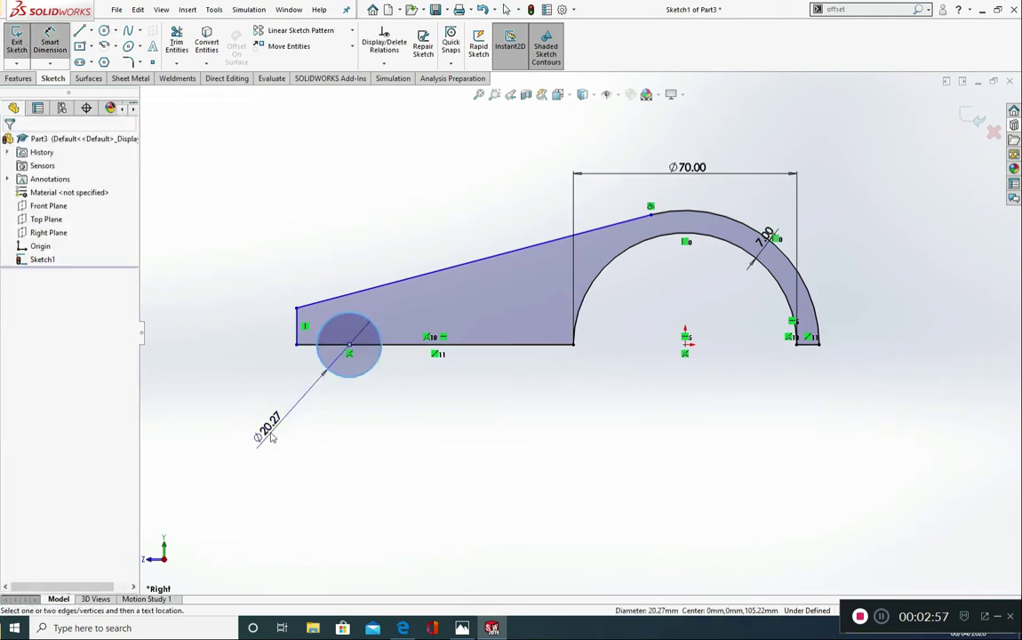
click(271, 437)
key(Return)
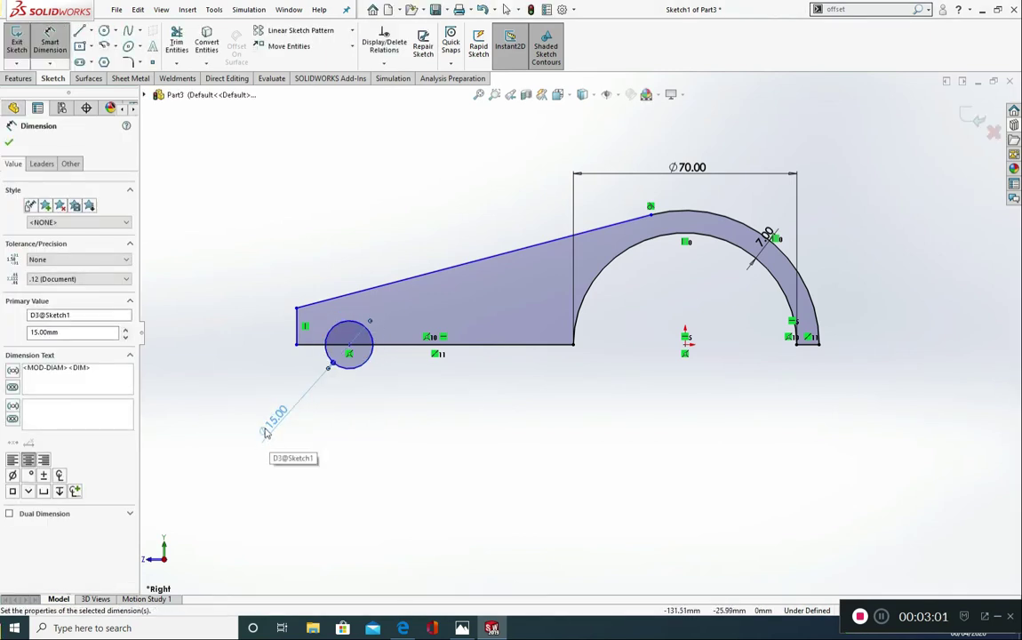
key(Escape)
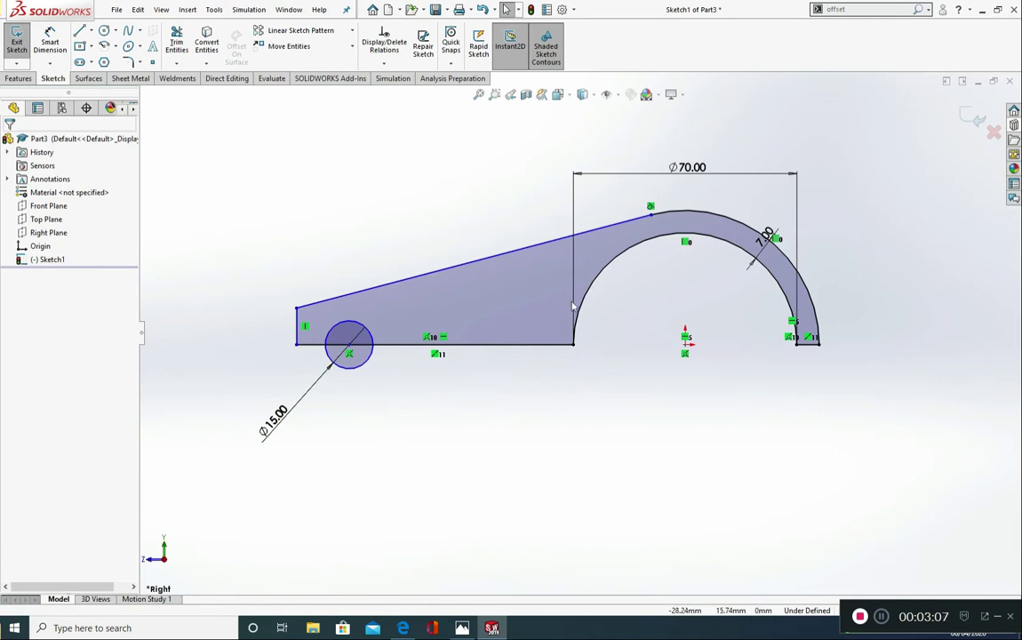
Check the reference drawing and set the horizontal distance between the 15 mm circle's centre and the origin to 100 mm.
click(50, 44)
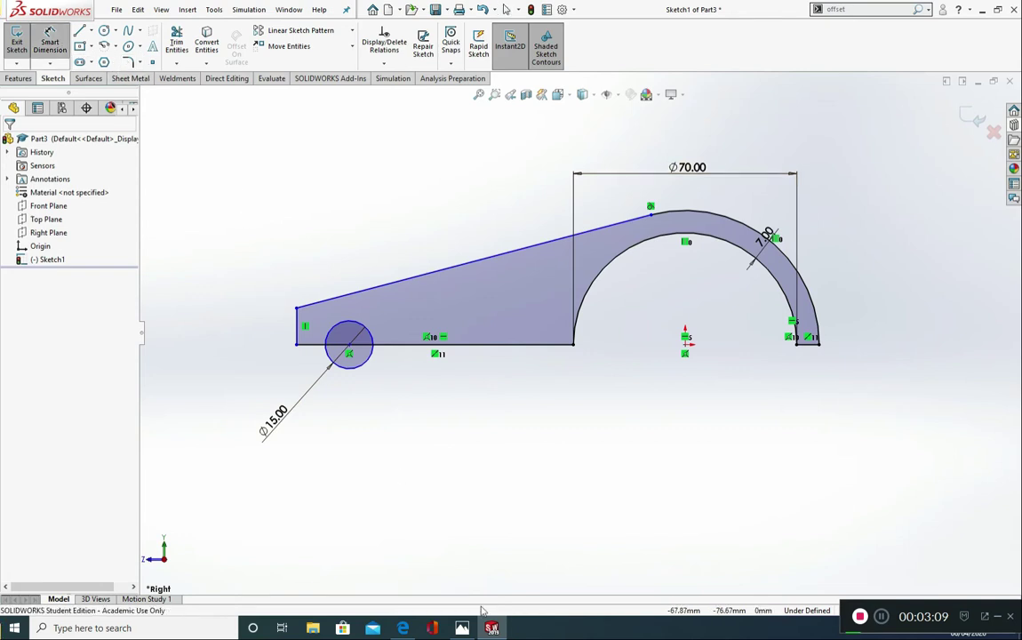
click(465, 630)
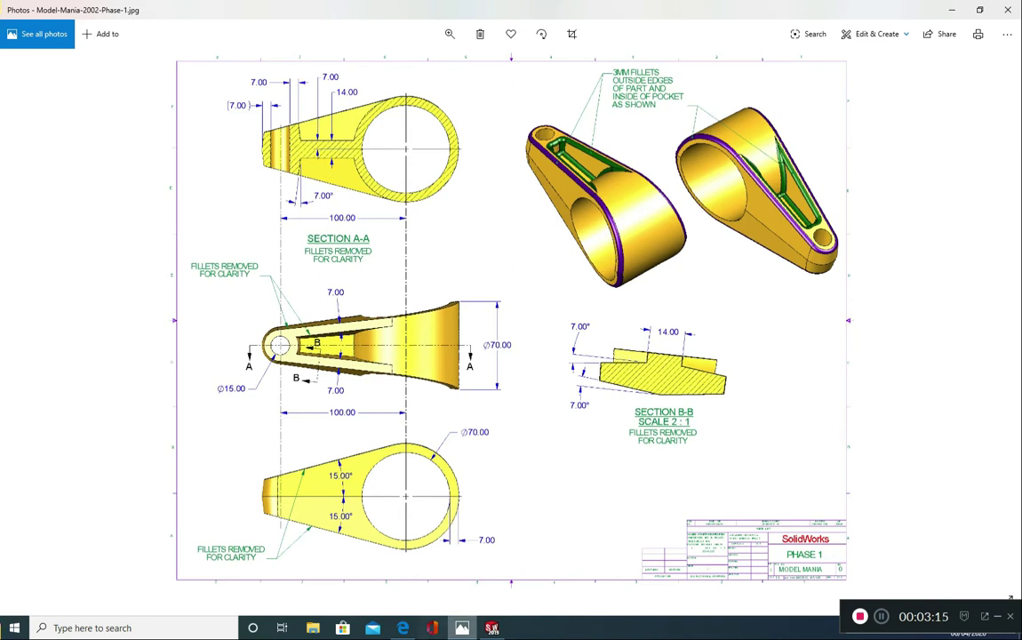
click(491, 627)
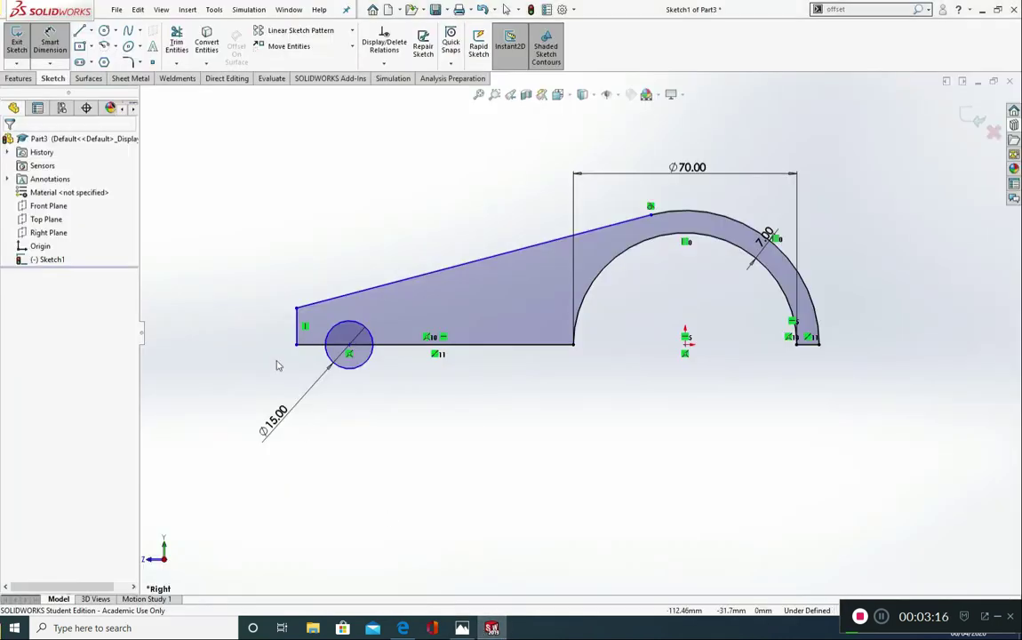
click(349, 345)
click(684, 349)
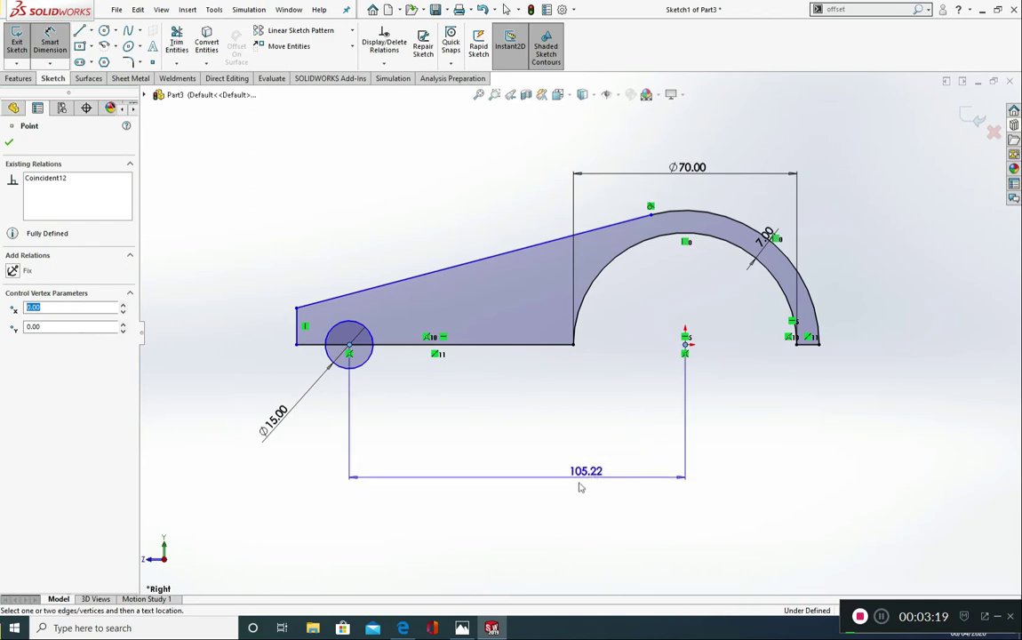
click(539, 487)
text(100)
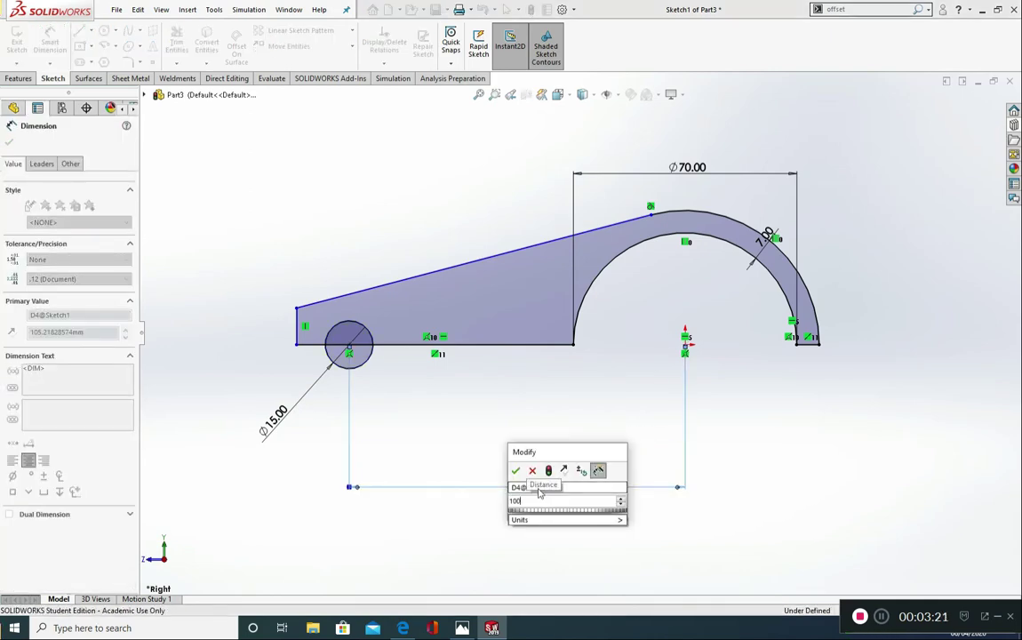
click(516, 471)
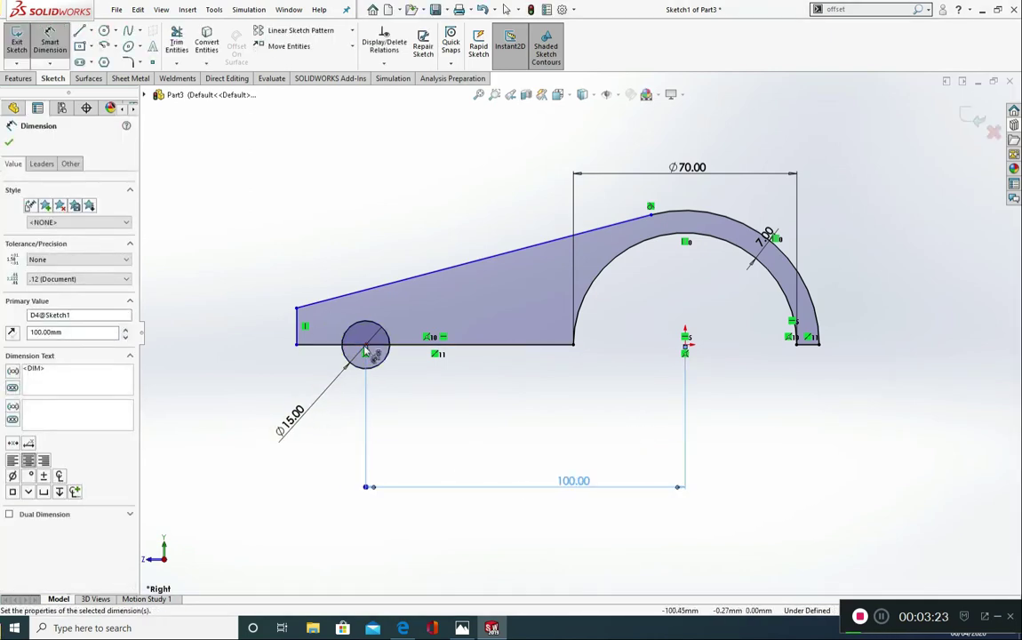
Dimension the vertical end line from the small circle's centre as (15/2)+7, and delete that dimension.
key(alt+Tab)
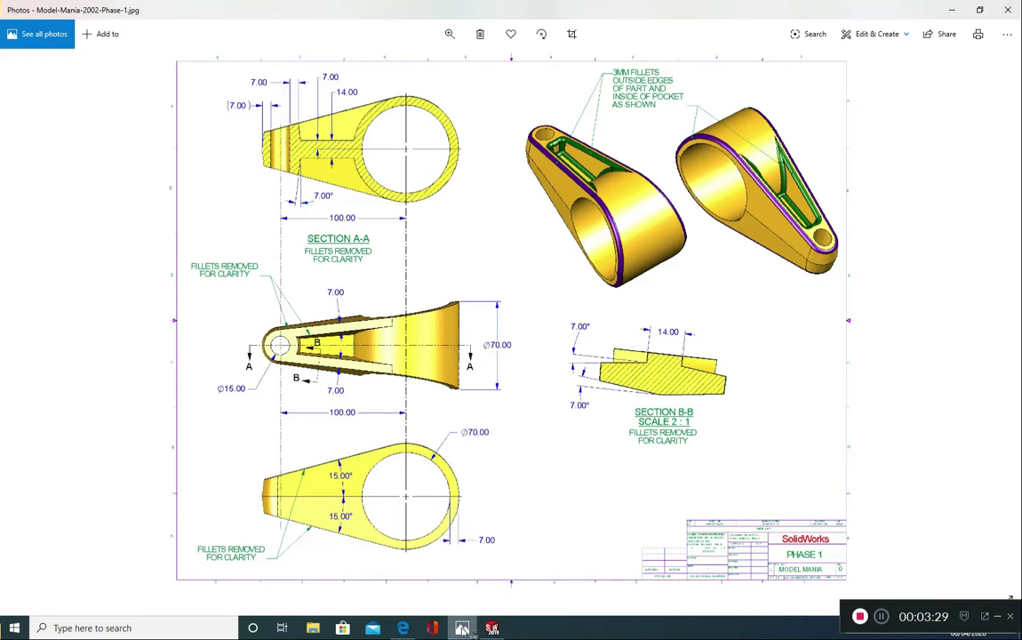
click(462, 628)
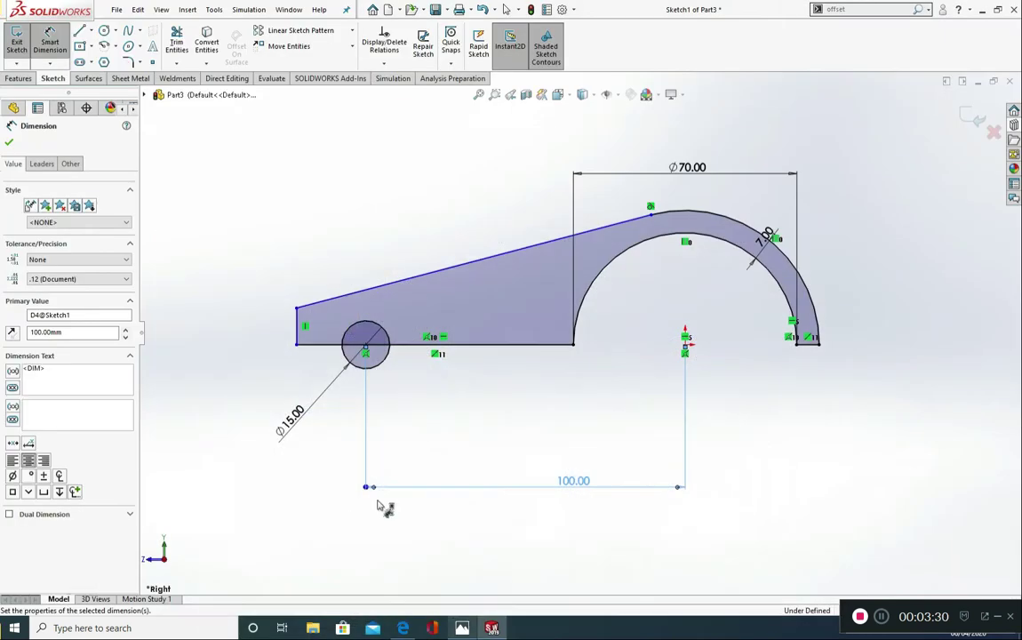
click(297, 326)
click(365, 344)
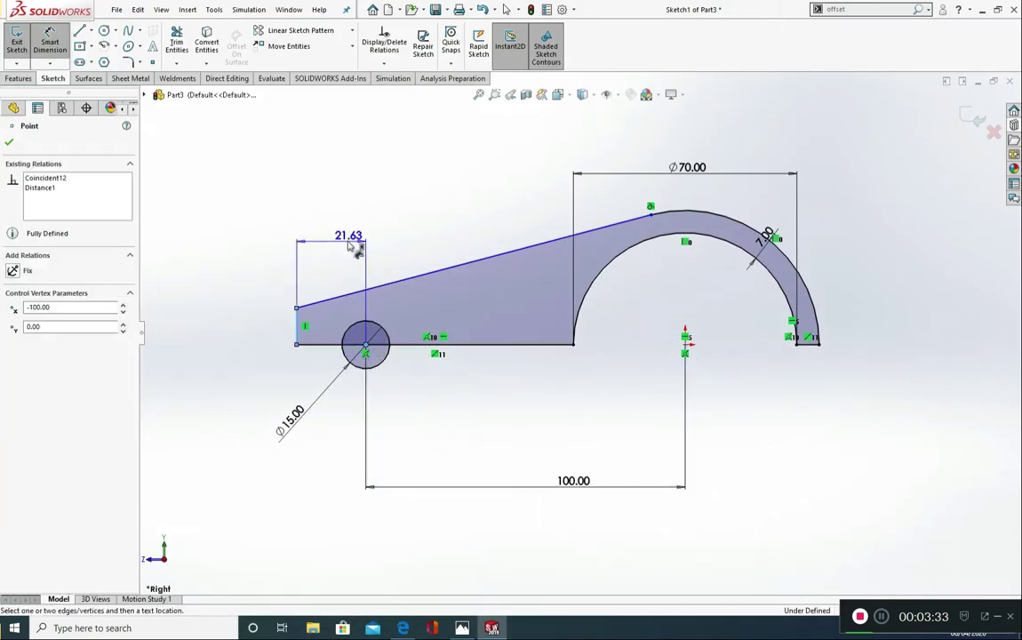
click(353, 247)
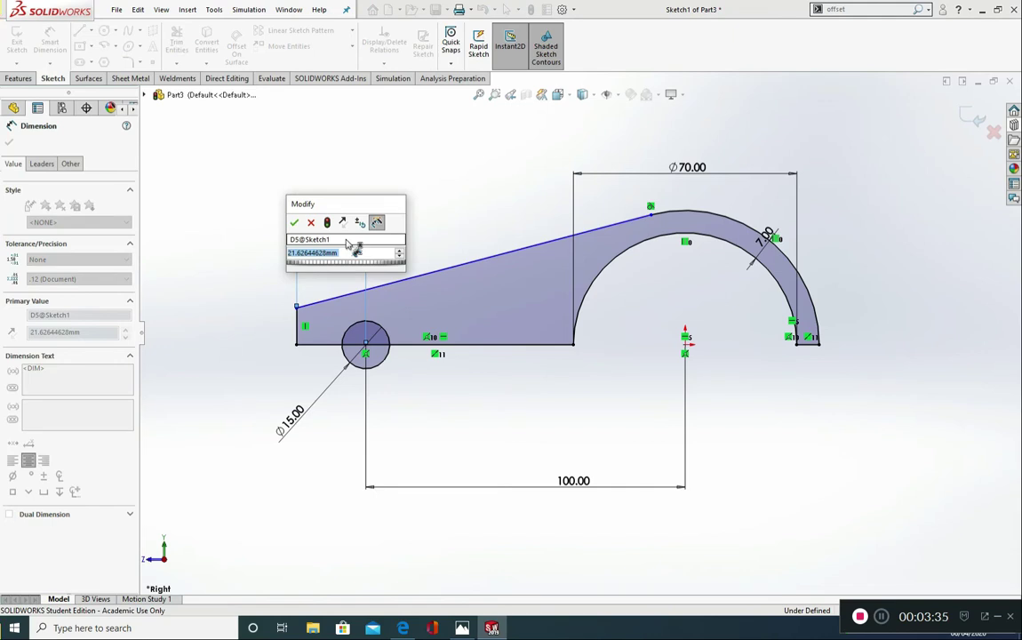
text(=)
text(()
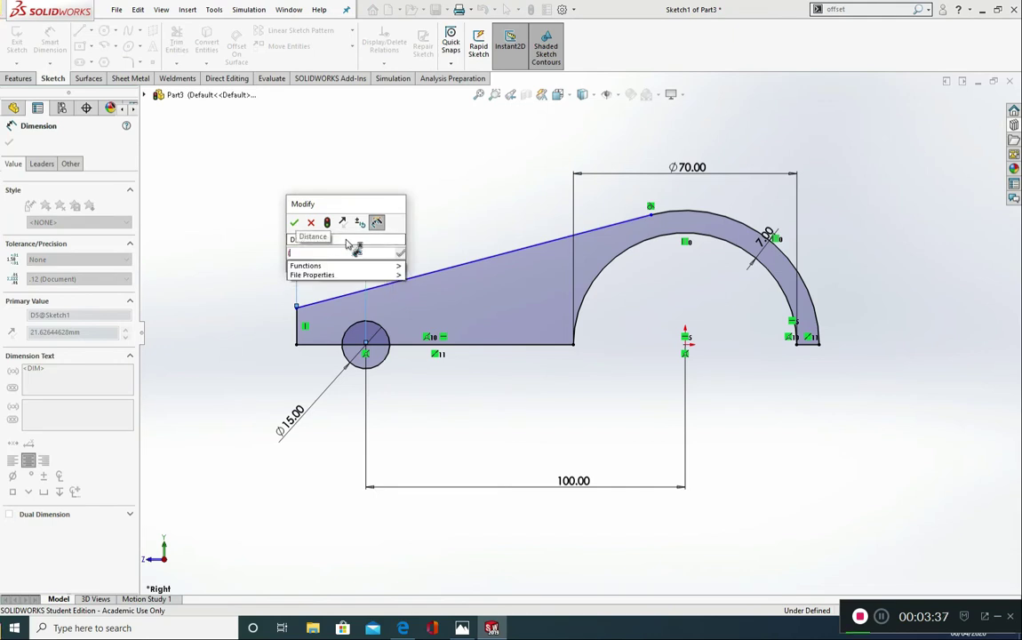
text(15/2)
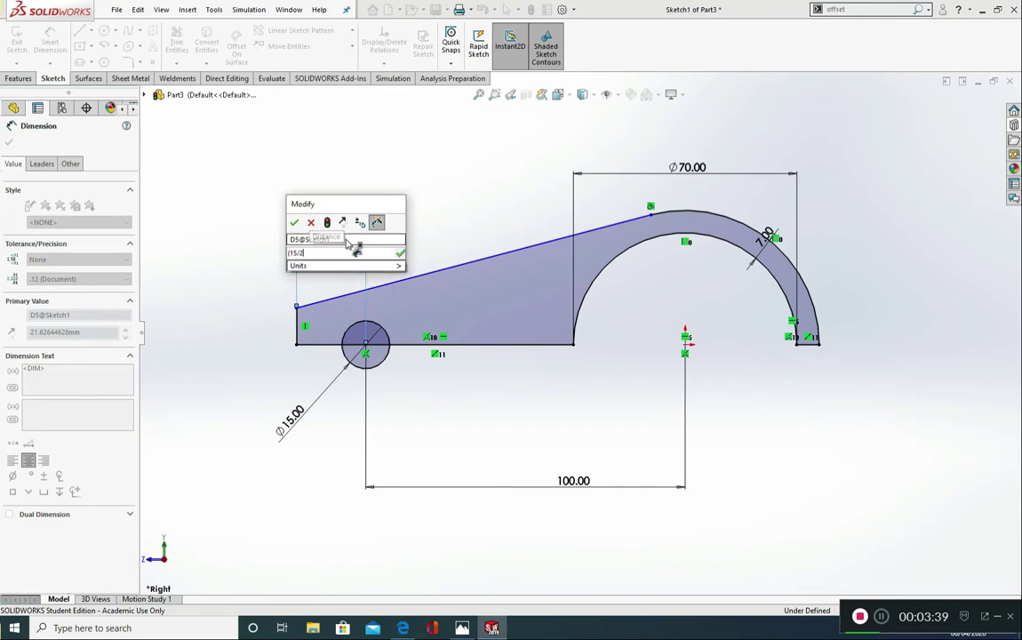
text())
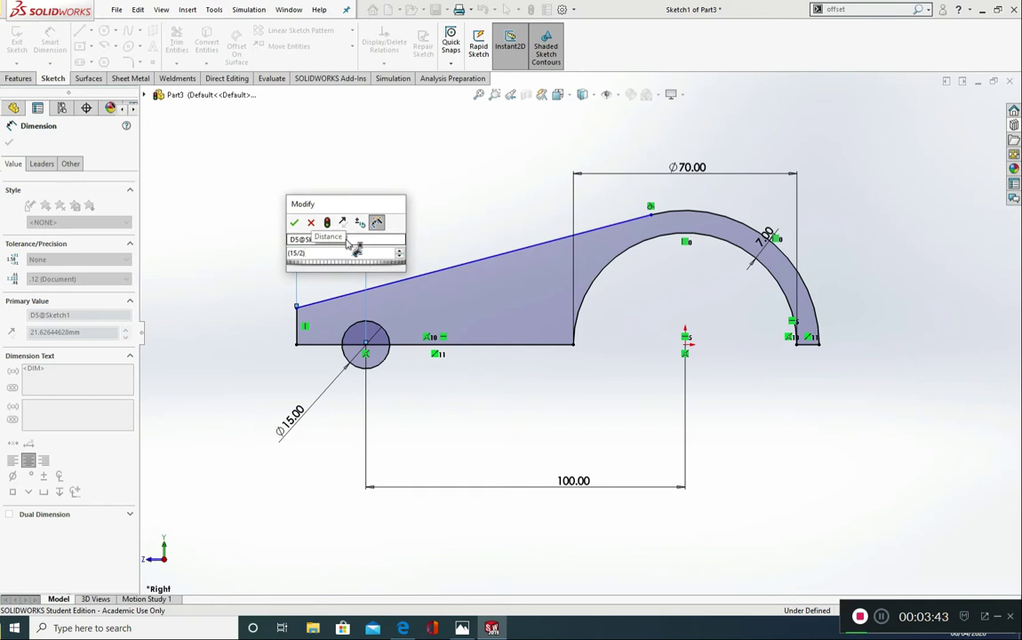
text(+7)
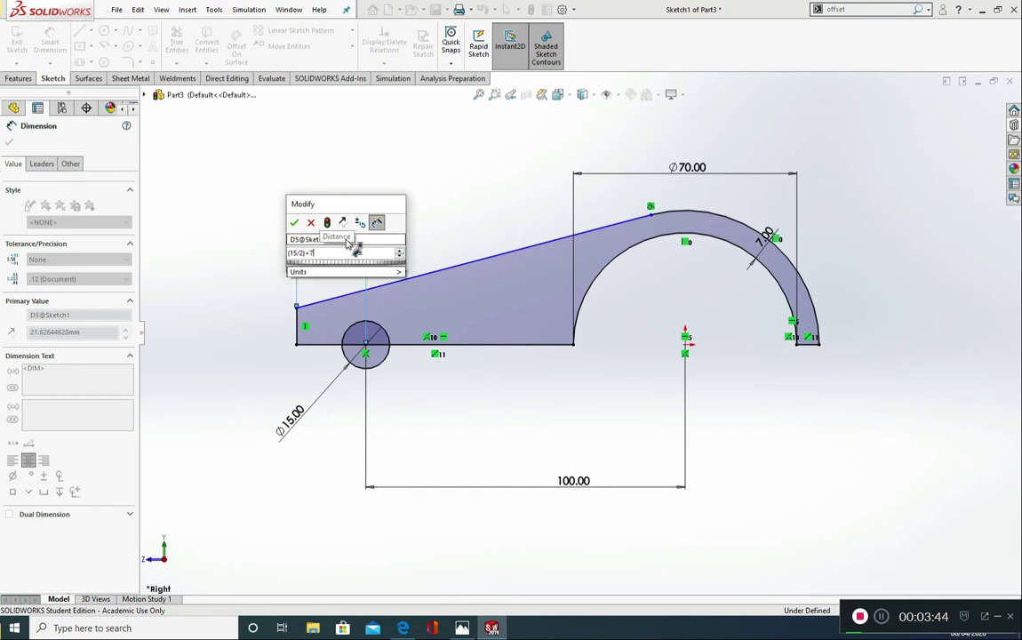
click(295, 223)
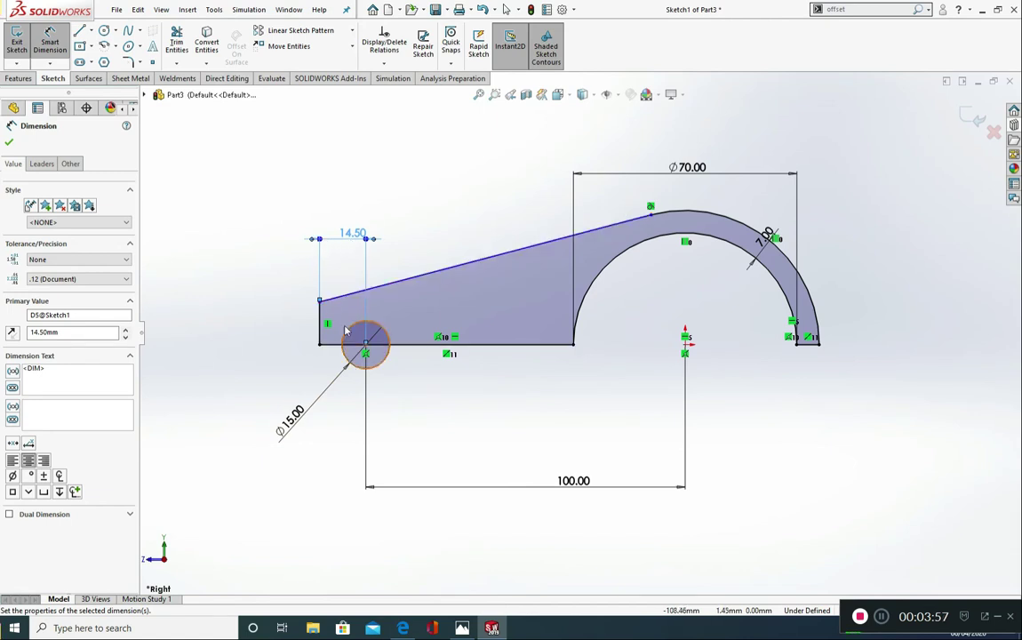
key(Escape)
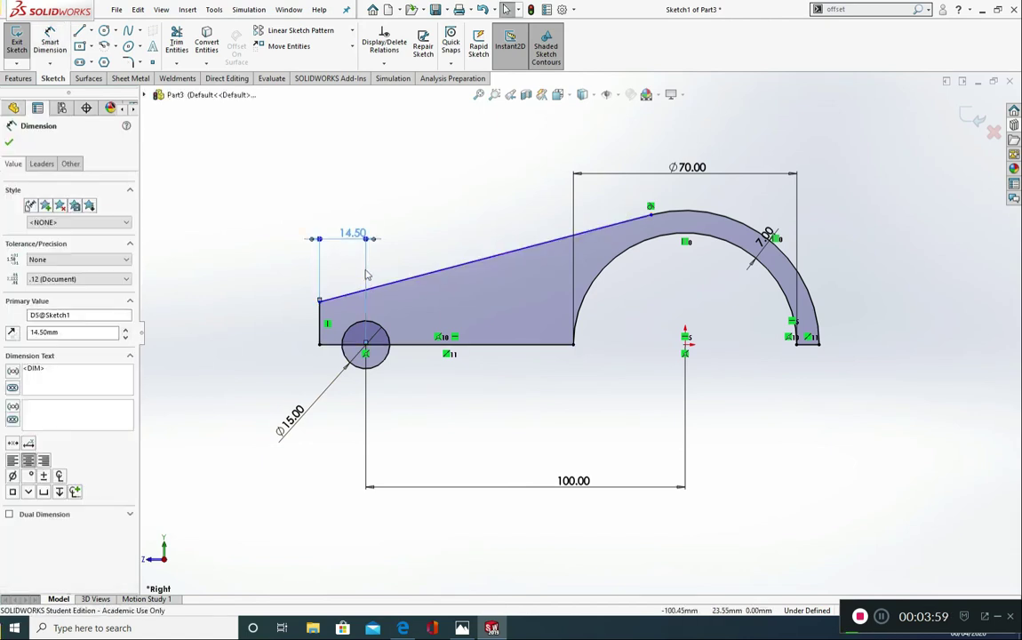
key(Delete)
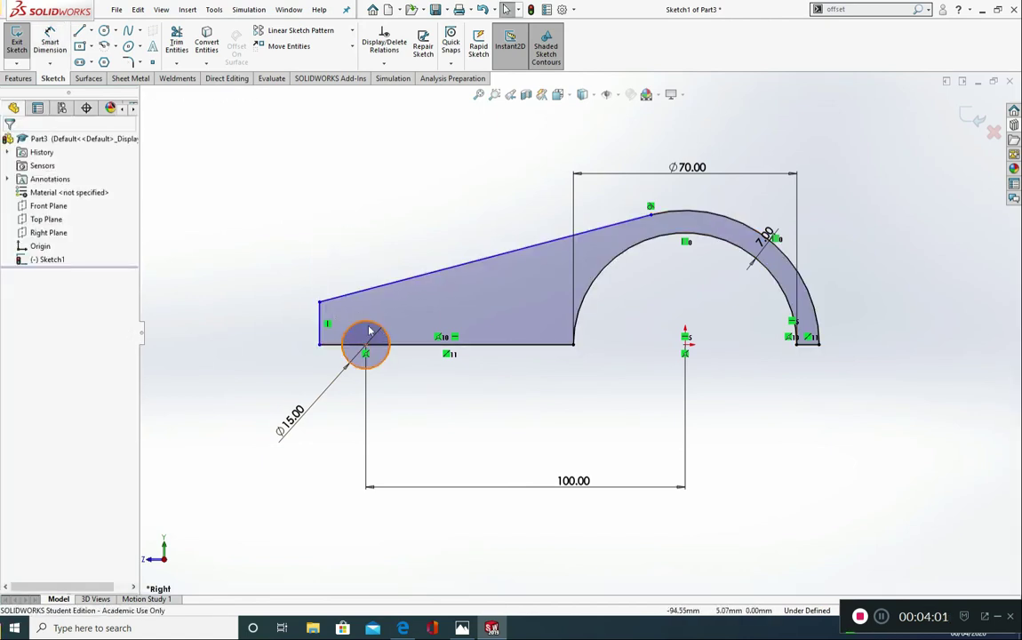
Set the angle between the arm's sloping top line and the horizontal base line to 15 degrees.
click(50, 40)
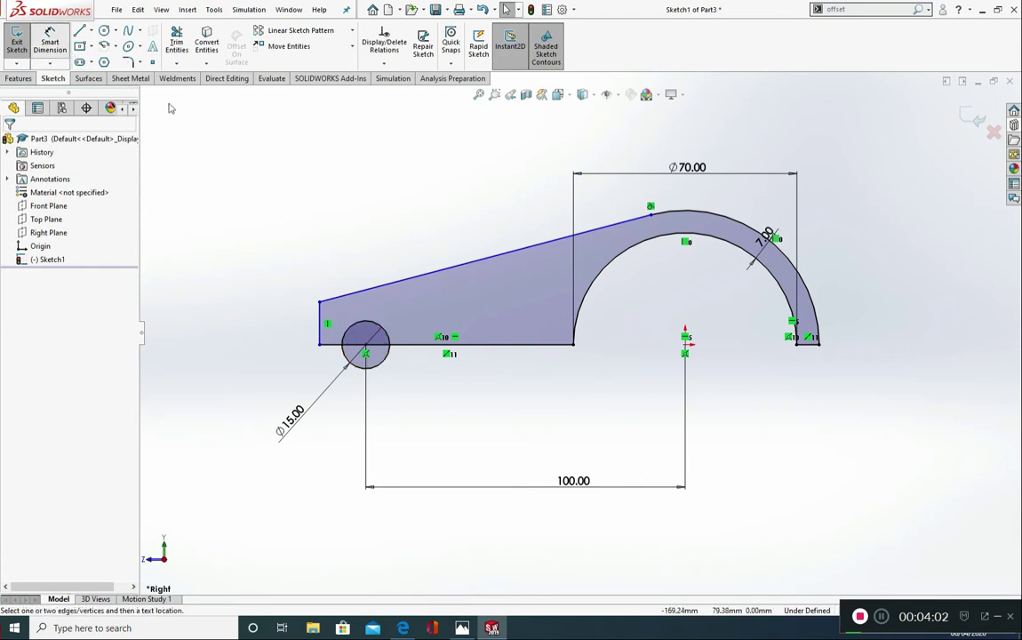
click(434, 273)
click(427, 344)
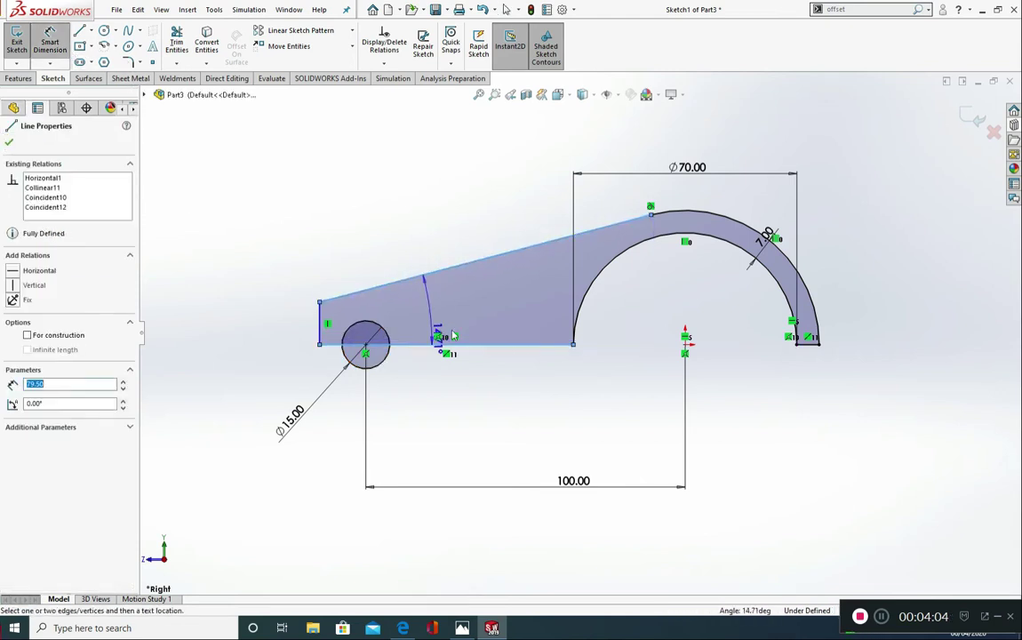
click(534, 289)
text(15)
key(Return)
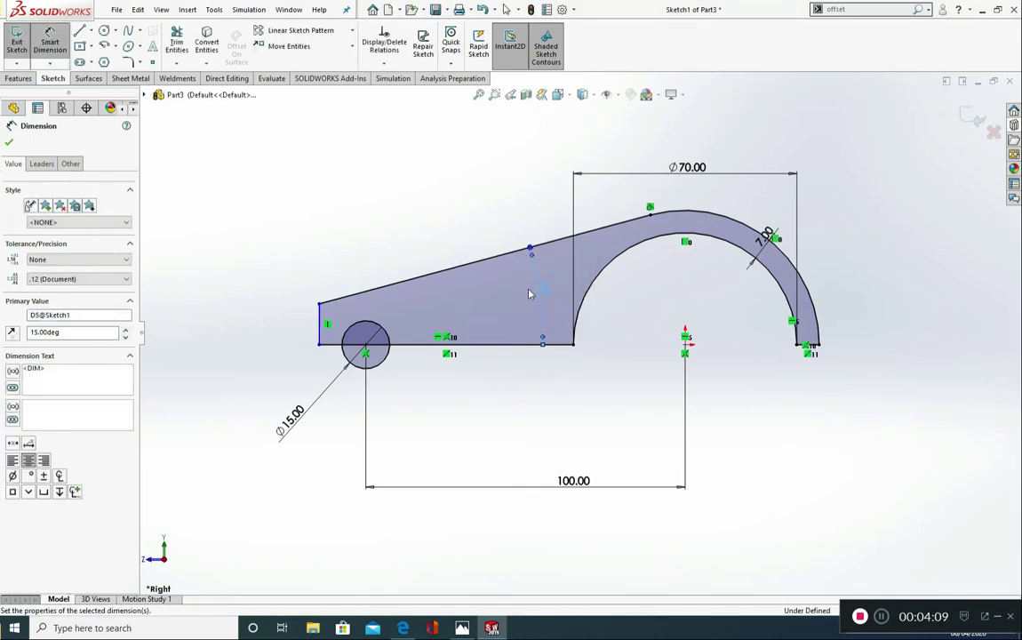
key(Escape)
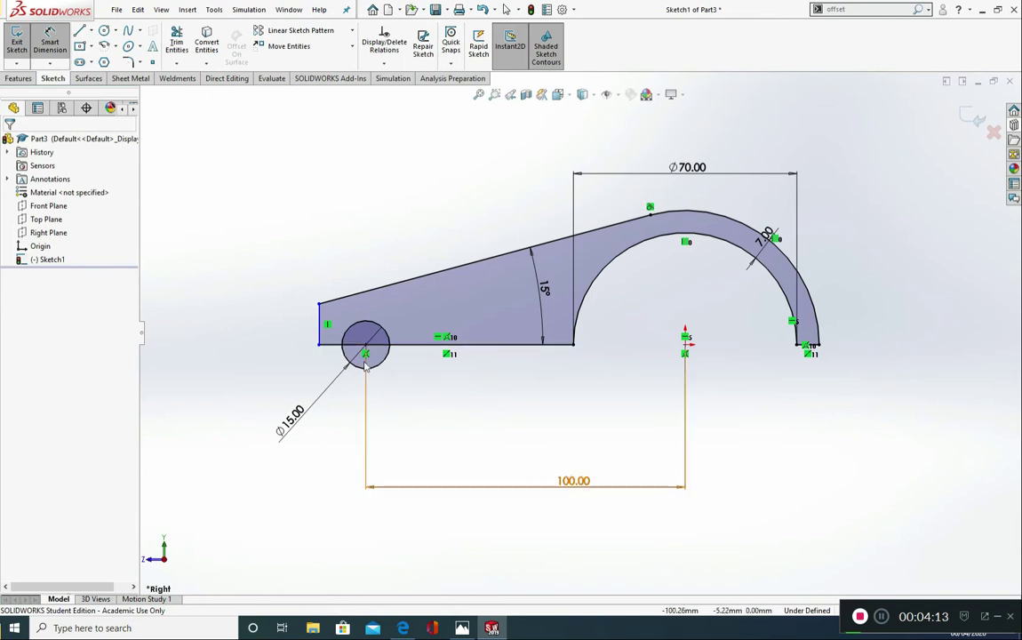
Set the distance from the arm's vertical end line to the near edge of the 15 mm circle to 7 mm.
click(320, 325)
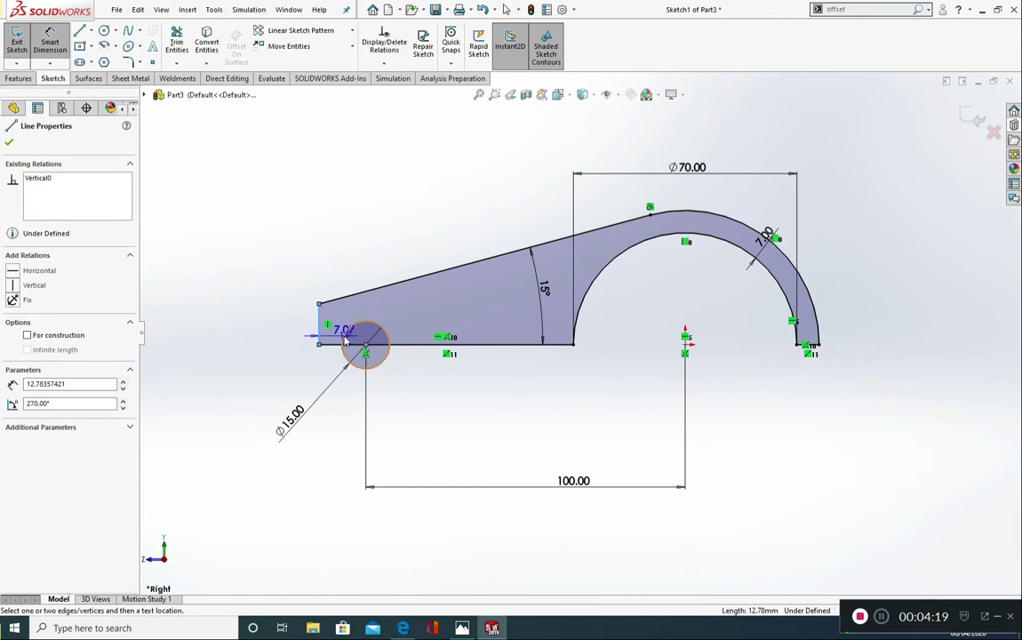
click(337, 253)
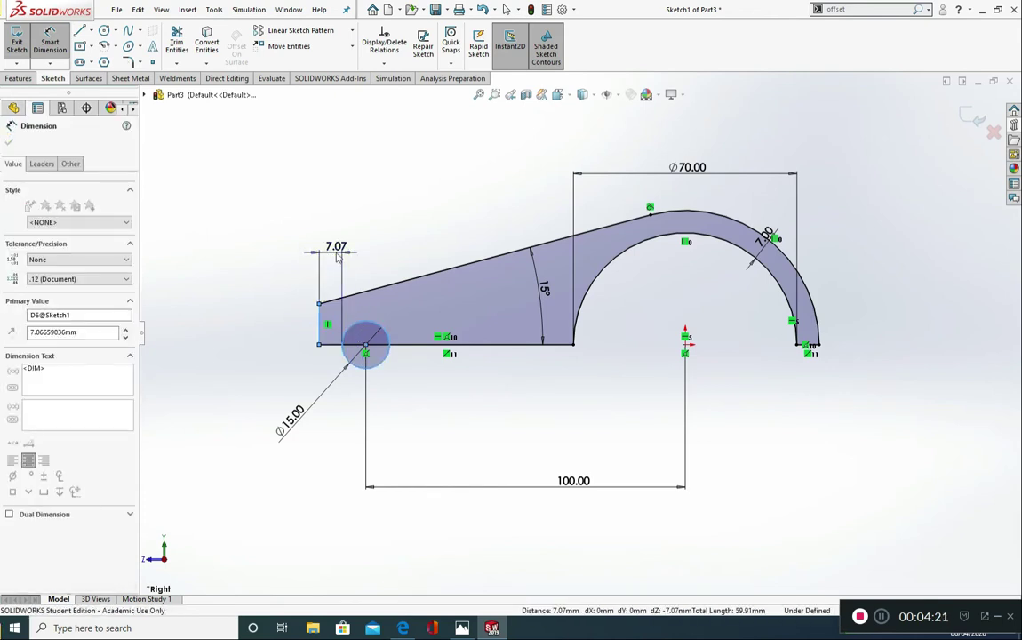
text(5)
key(Return)
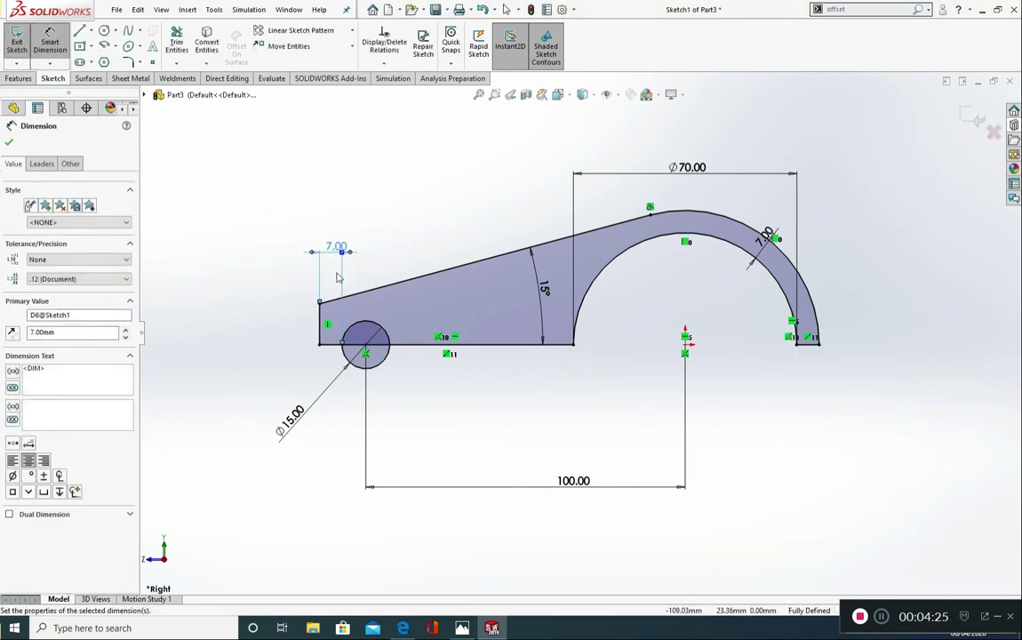
key(Escape)
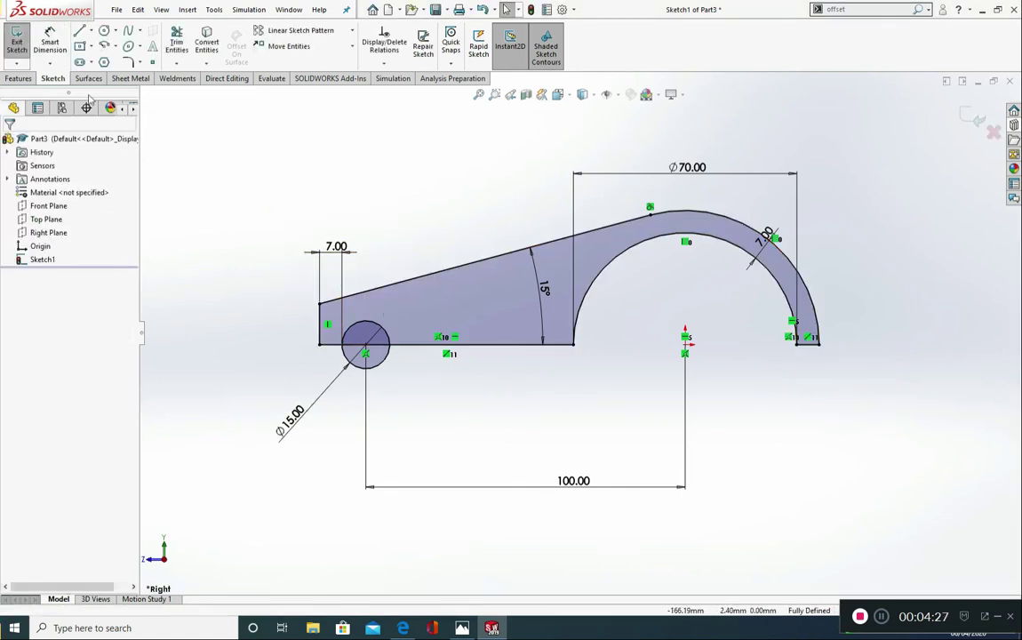
Start an Extruded Boss/Base from the half-profile sketch with a Mid Plane end condition.
click(21, 79)
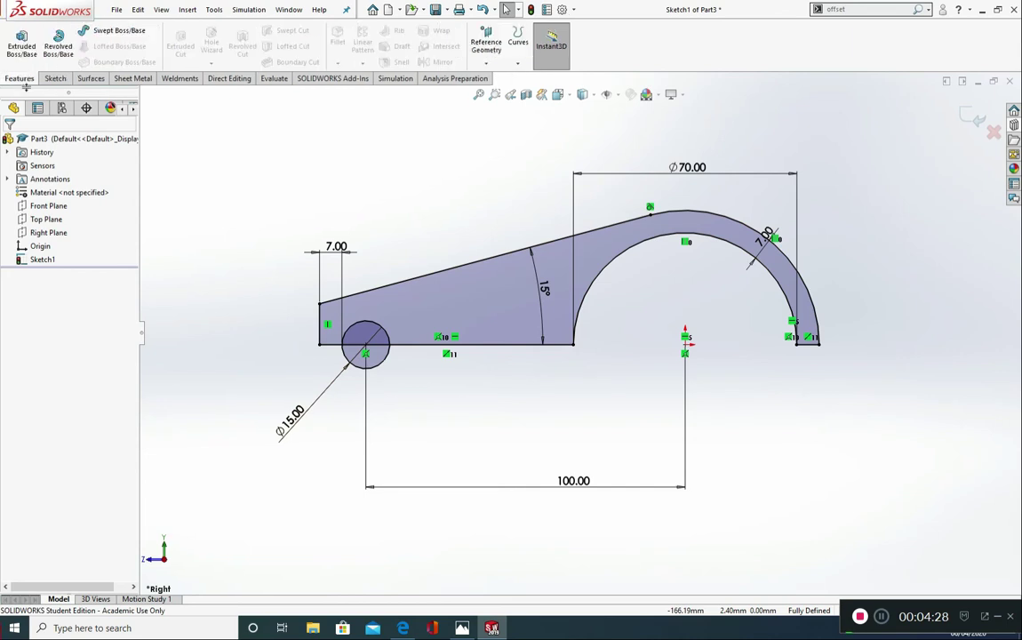
click(21, 41)
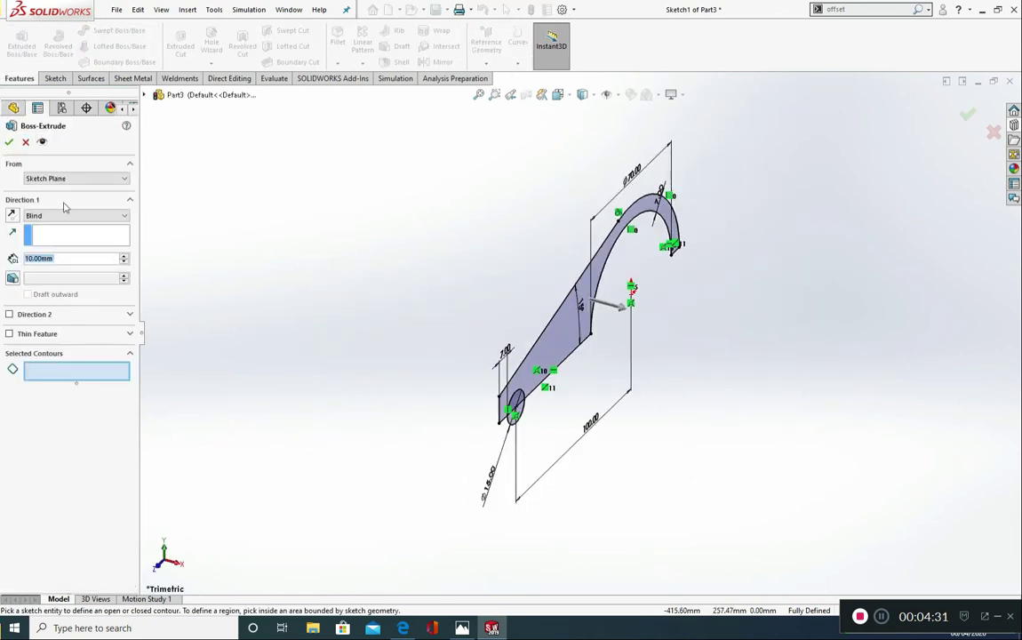
click(64, 214)
click(63, 270)
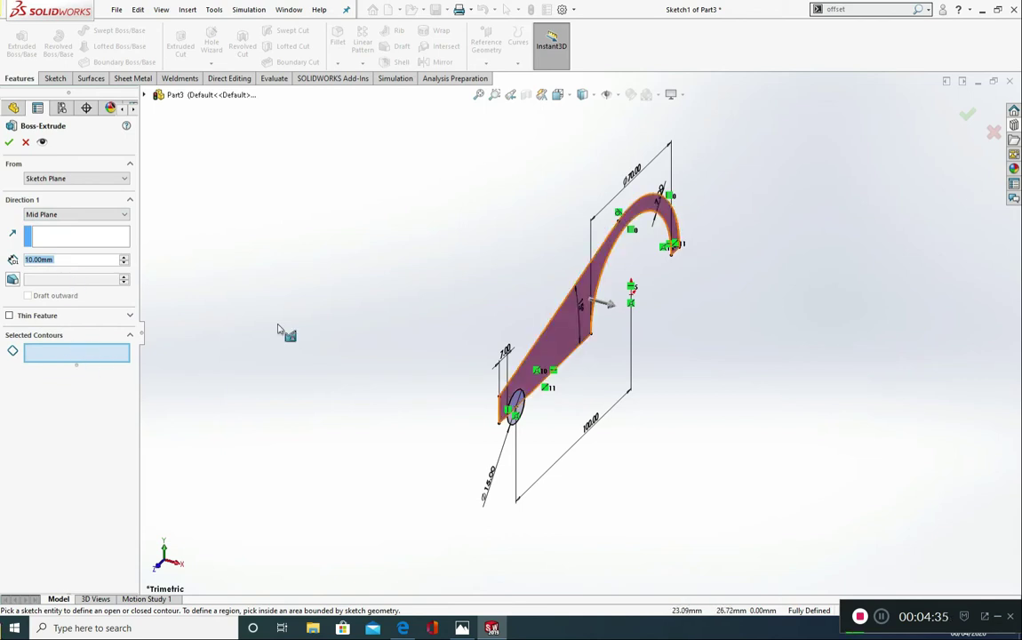
Select the arm's half-profile region and the upper half of the small circle as the contours to extrude.
click(538, 400)
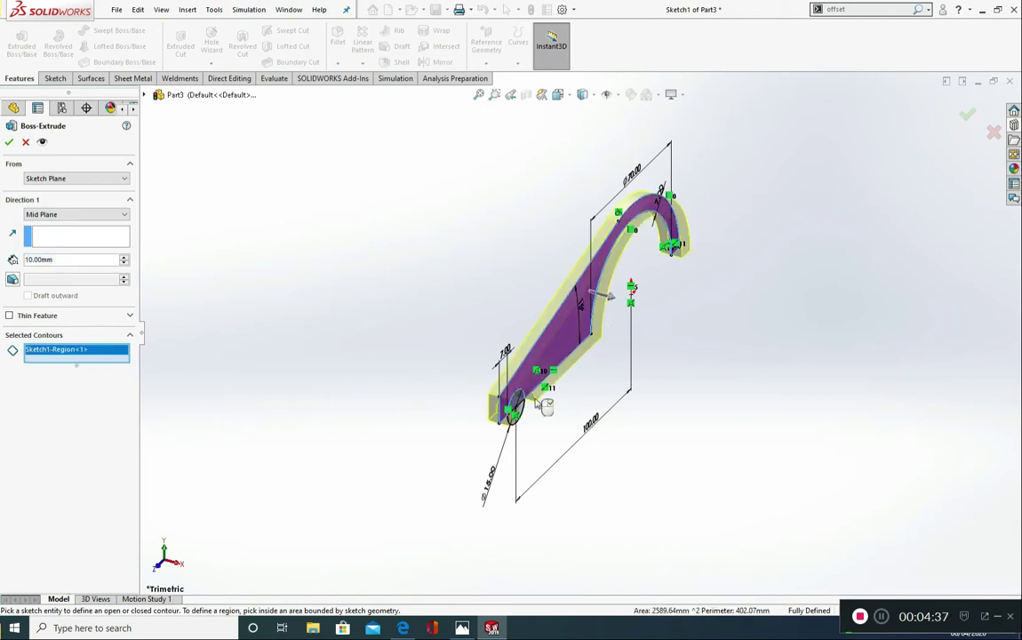
scroll(540, 404, down, 5)
scroll(551, 400, down, 5)
scroll(519, 365, up, 4)
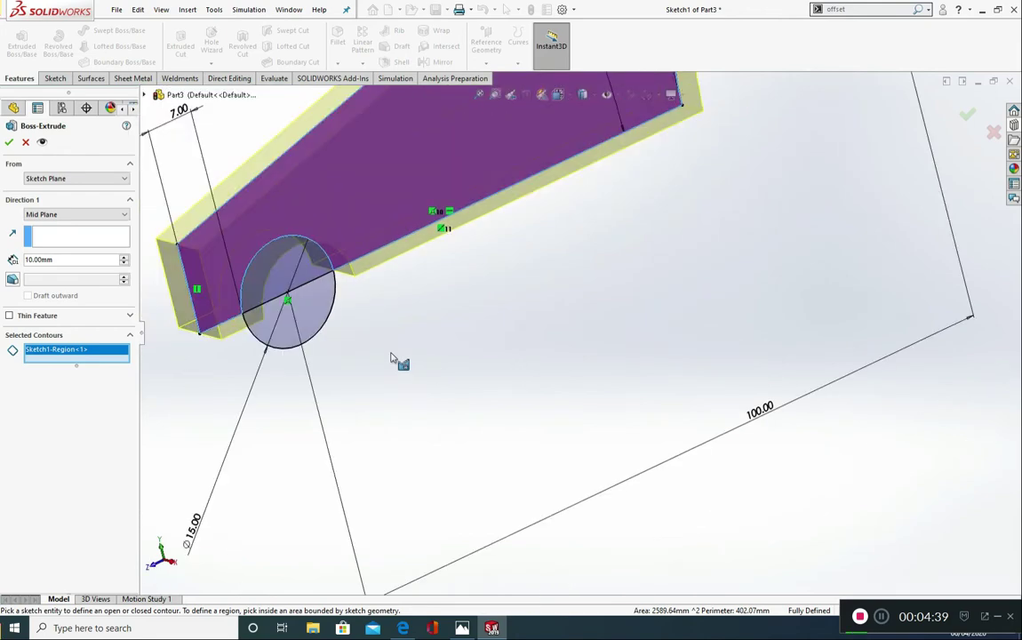
scroll(397, 358, down, 2)
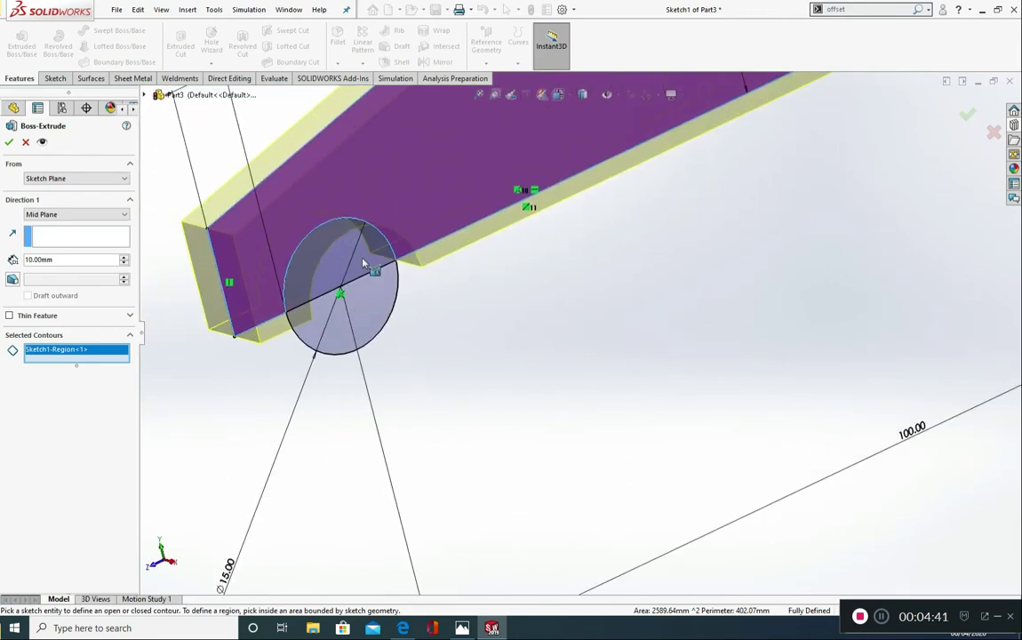
mouse_move(362, 263)
middle_down()
mouse_move(301, 224)
mouse_move(262, 255)
middle_up()
click(262, 254)
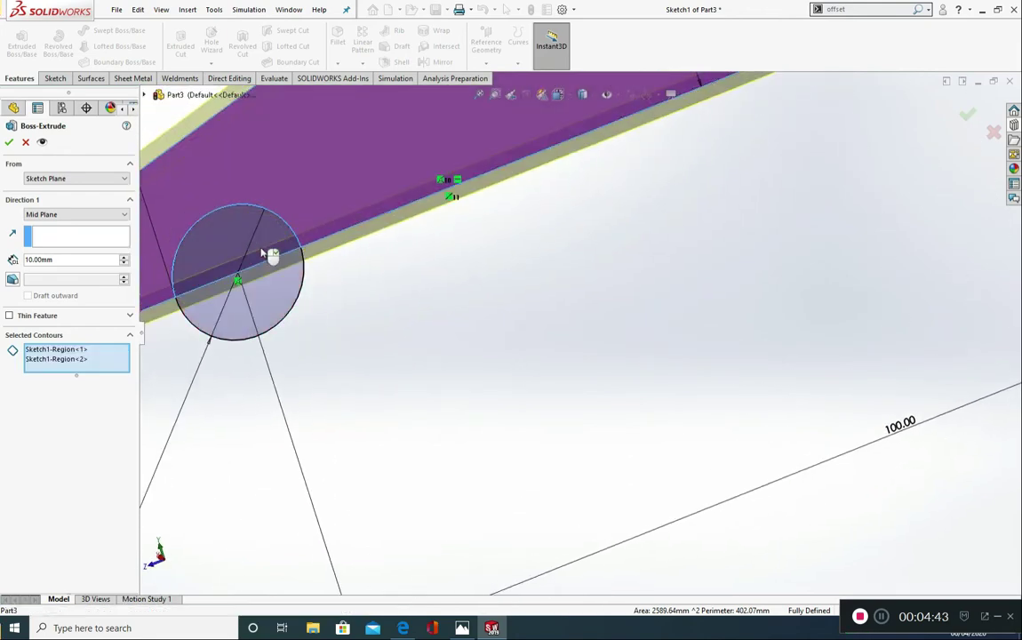
scroll(288, 320, up, 4)
middle_drag(295, 328, 374, 399)
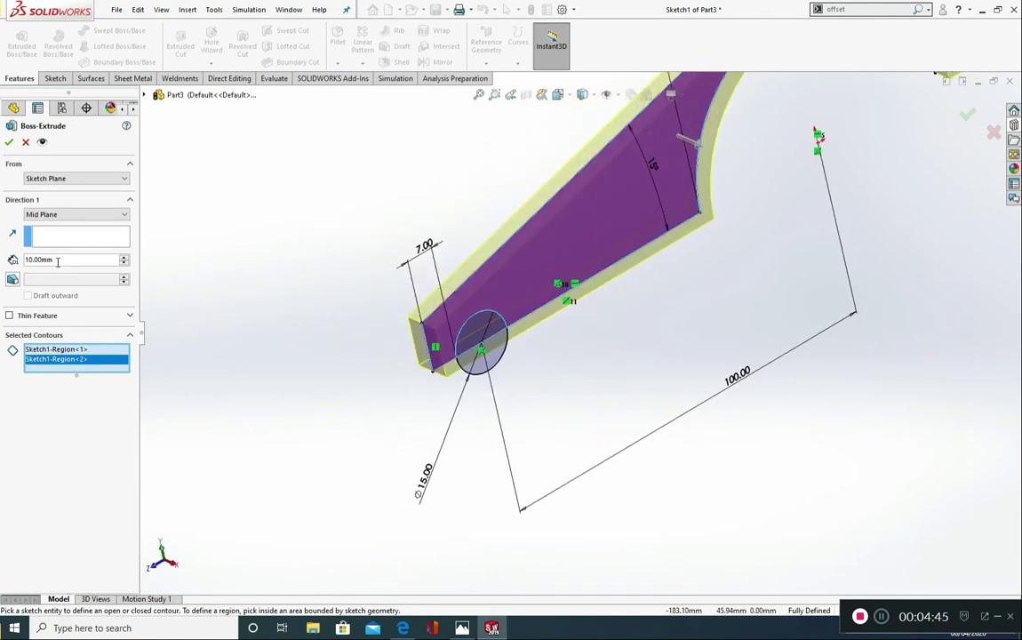
Set the mid-plane extrusion depth of the arm to 70 mm, as in the reference drawing, and complete the boss.
click(462, 627)
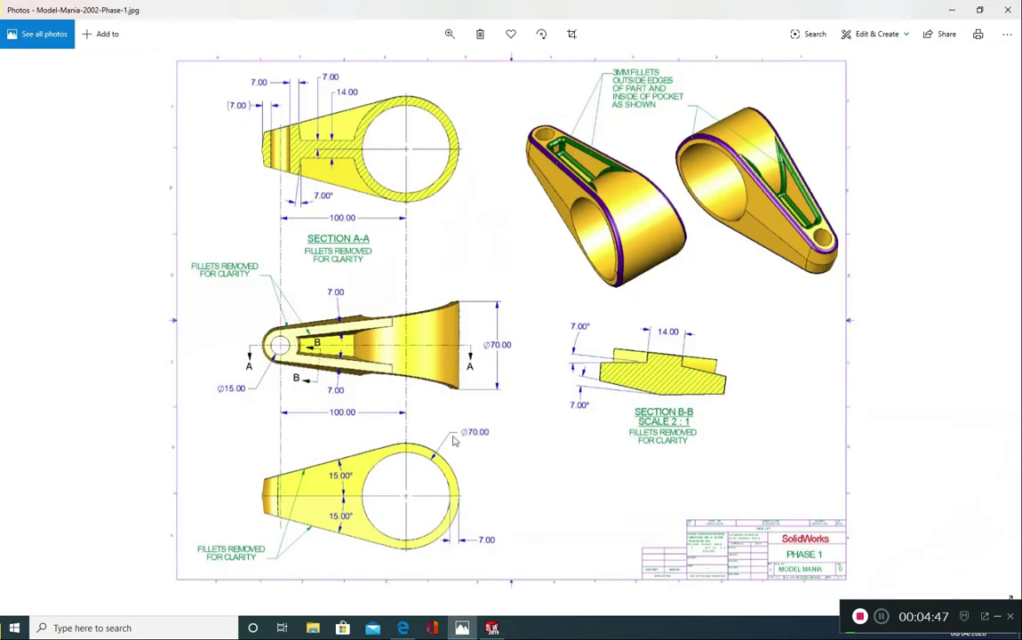
click(462, 628)
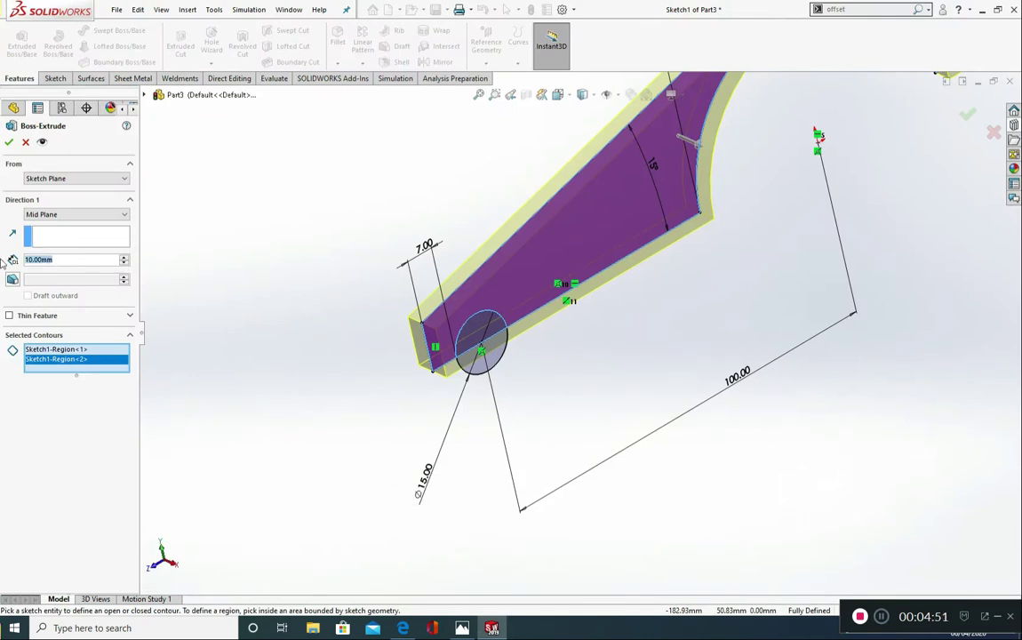
text(70)
key(Return)
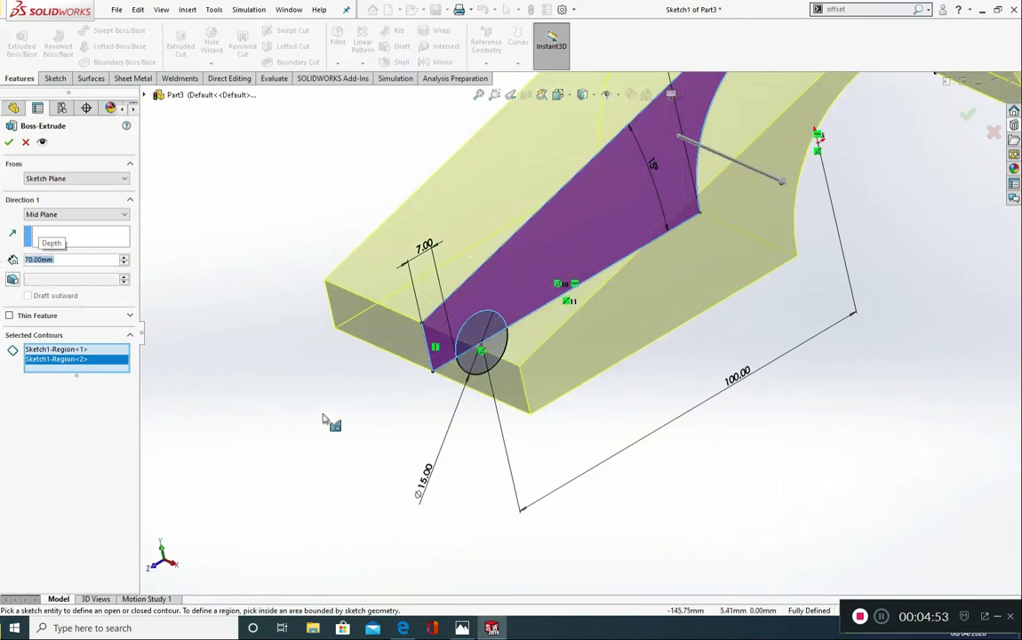
scroll(329, 416, up, 3)
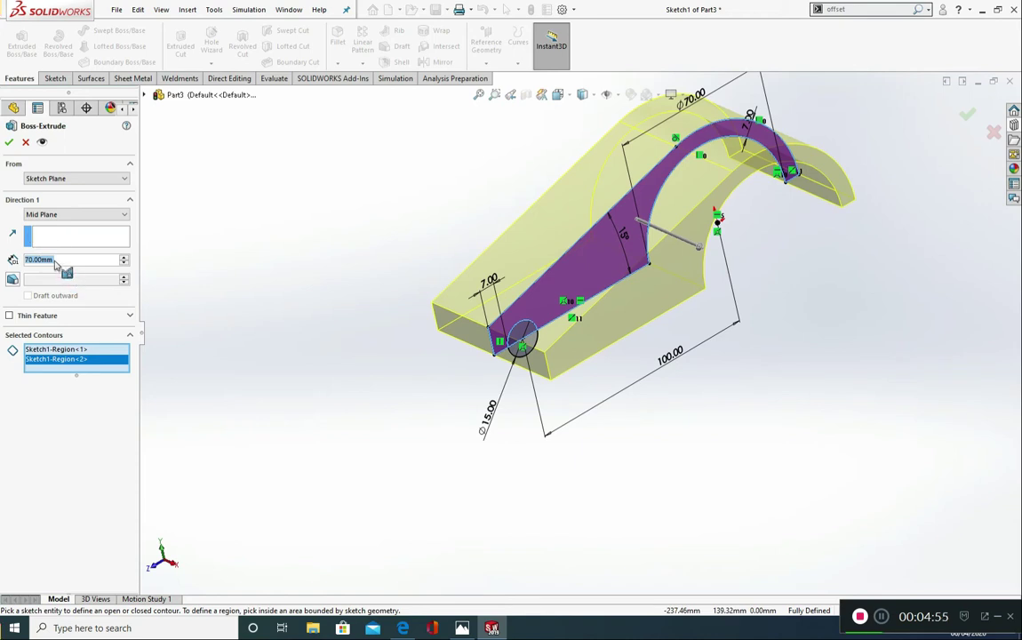
click(9, 142)
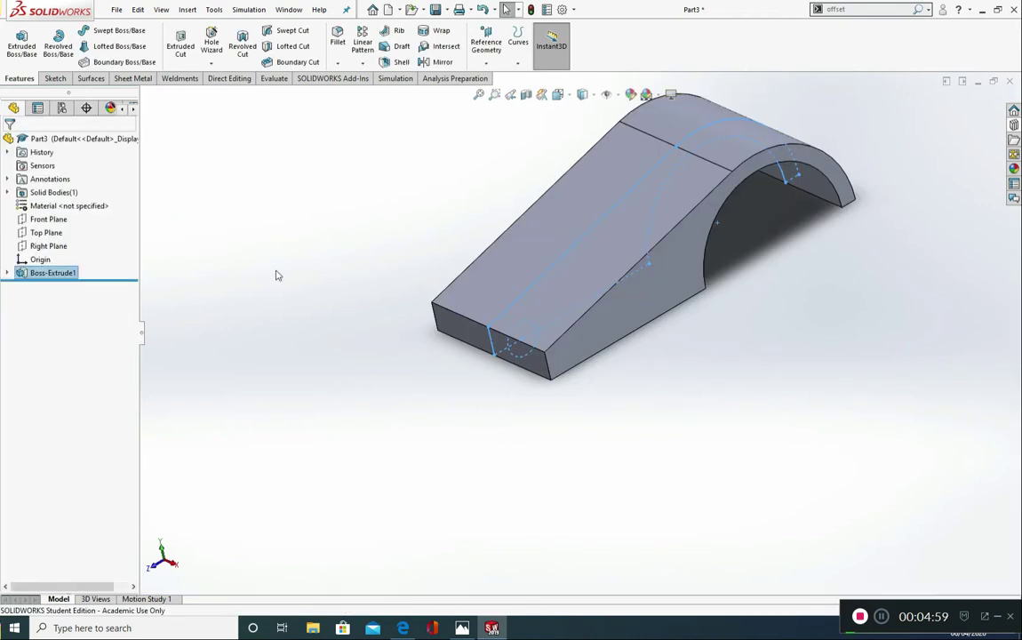
Check the plan view in the reference drawing and start a sketch on the Top Plane, viewed normal to it.
middle_drag(355, 399, 362, 365)
scroll(582, 338, up, 3)
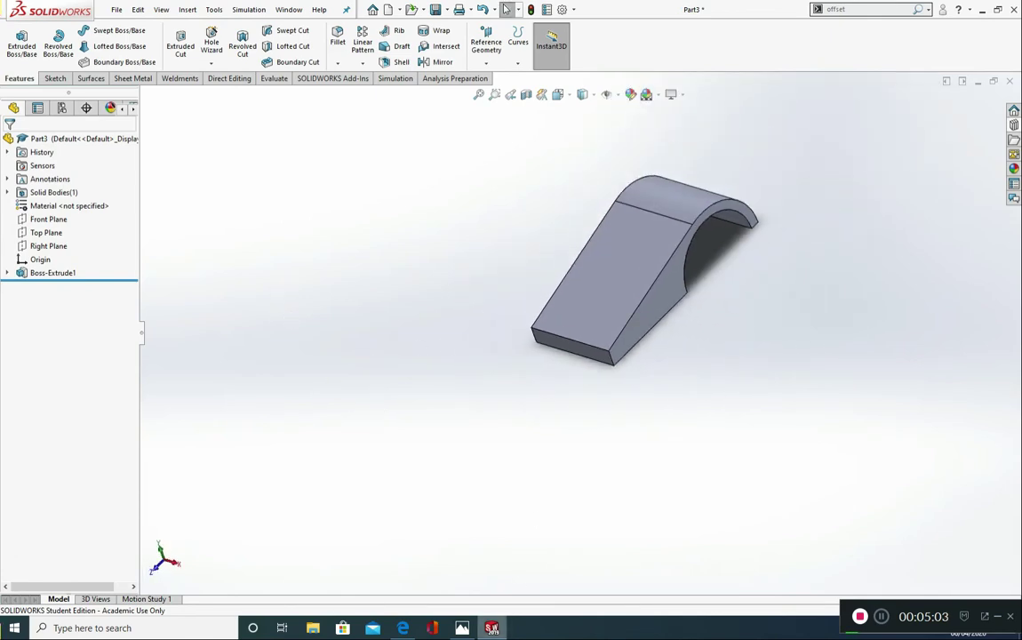
click(471, 629)
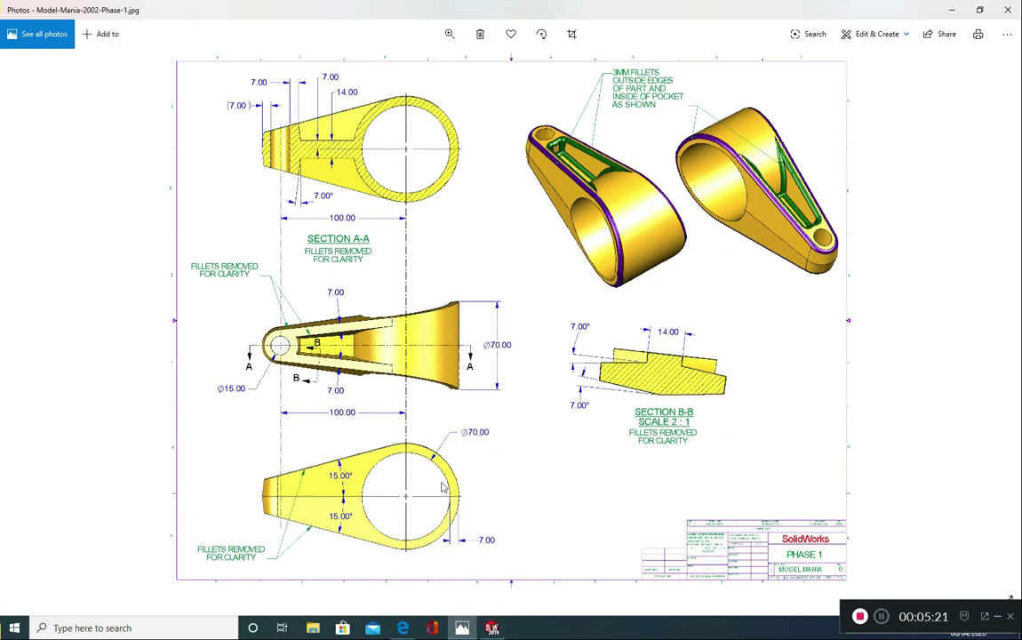
key(alt+Tab)
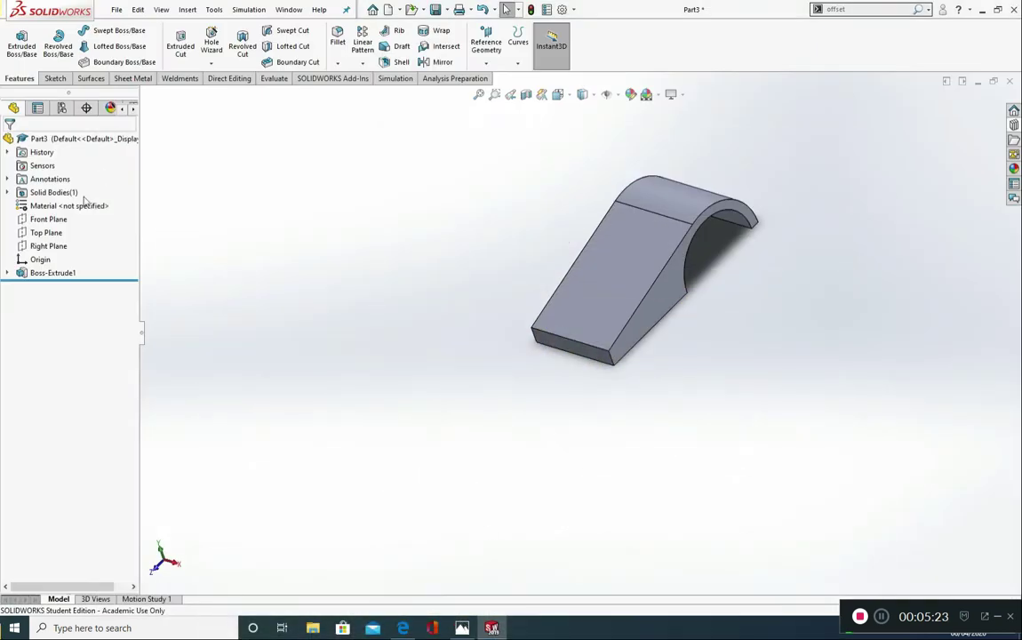
click(46, 232)
click(121, 212)
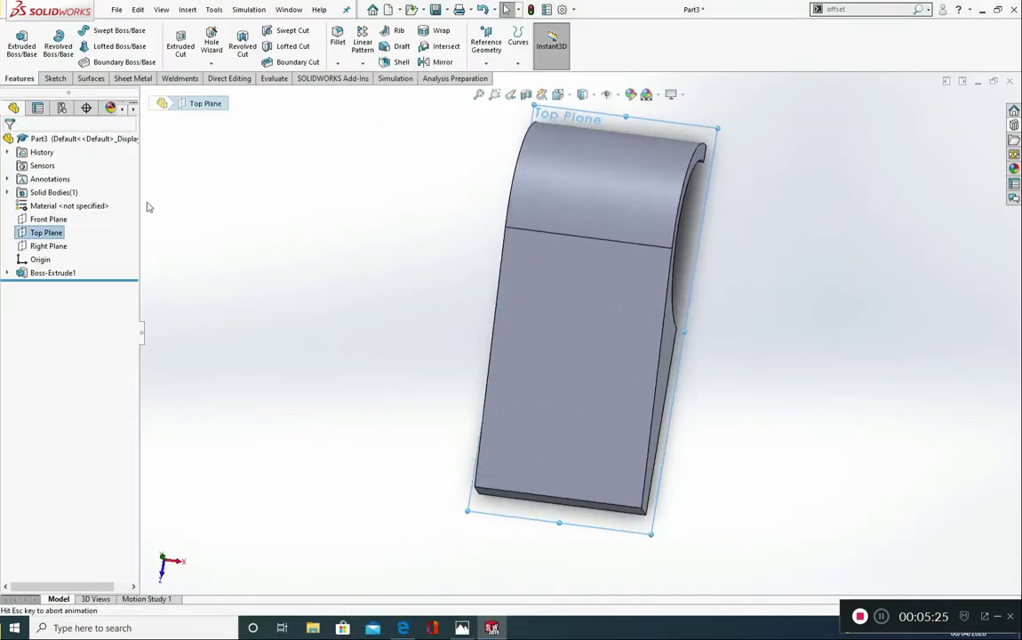
click(40, 231)
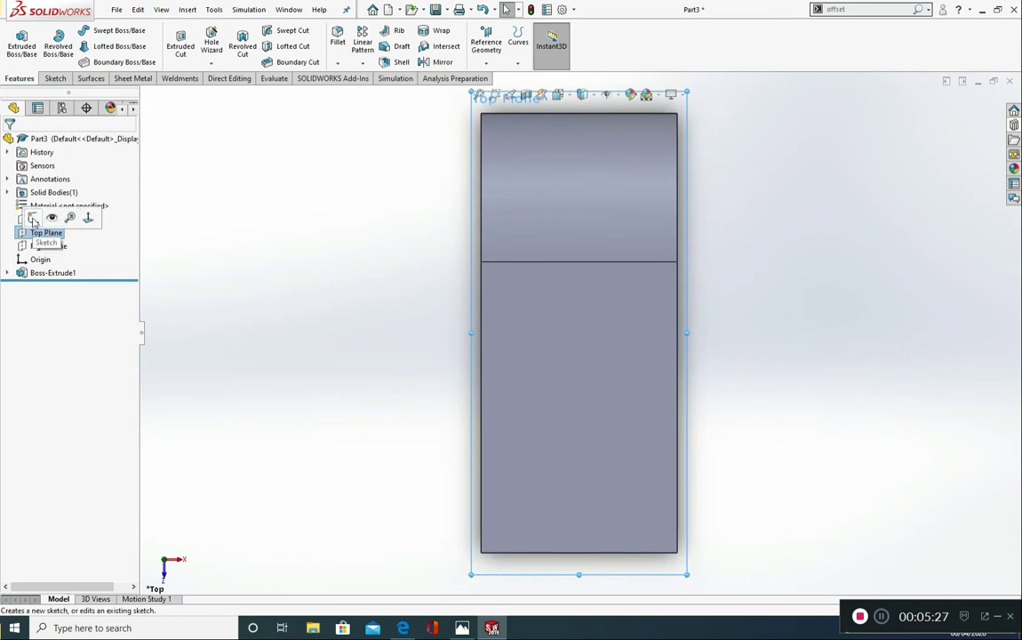
click(34, 219)
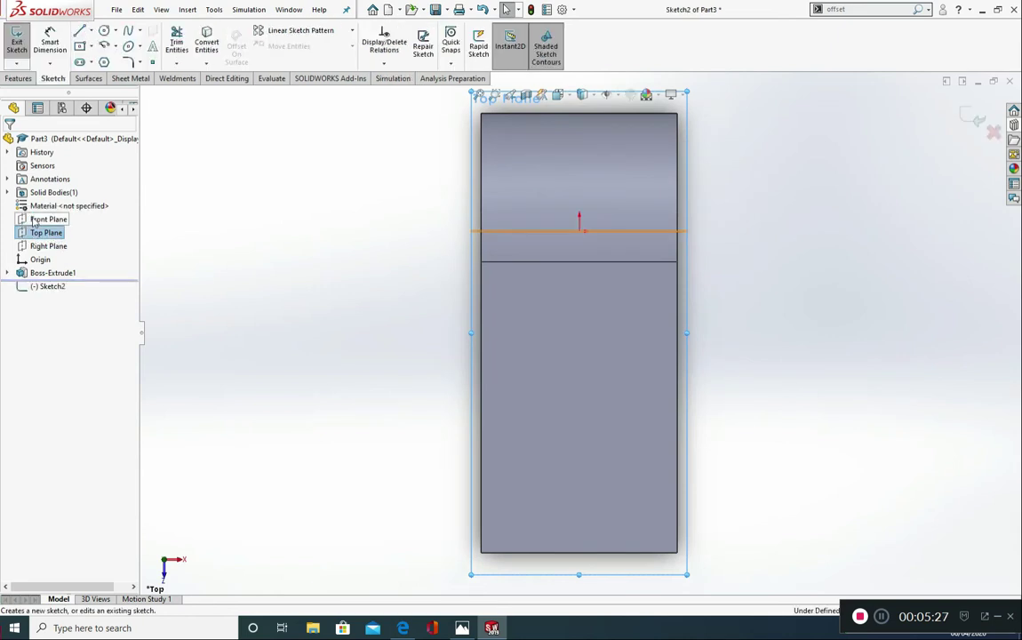
Sketch a tapered U outline with a tangent end arc of about 15 mm radius, its two lines ending at the curved end's outer corners.
click(80, 30)
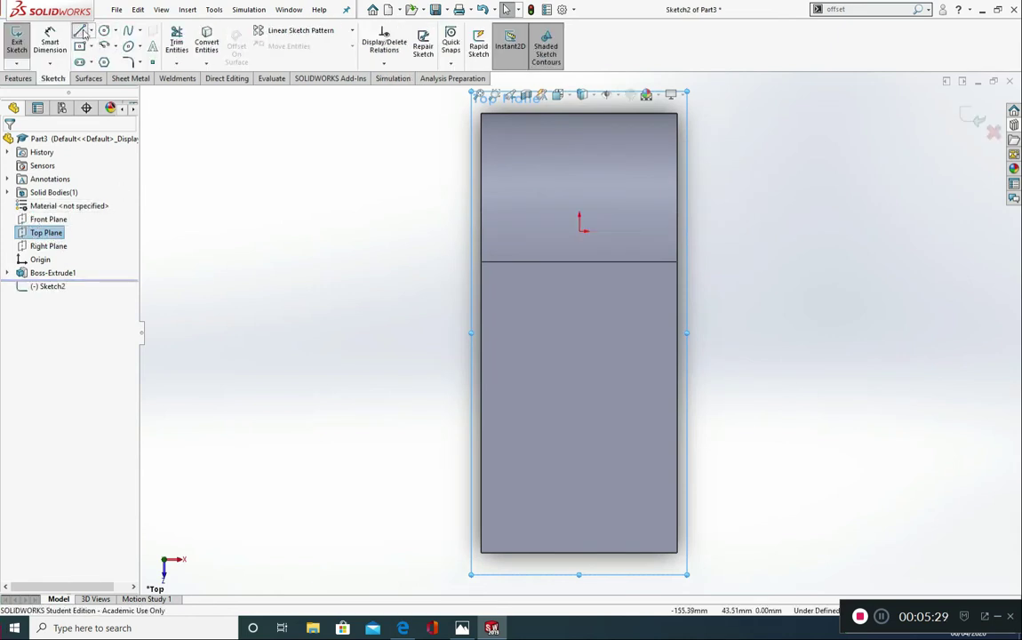
click(678, 116)
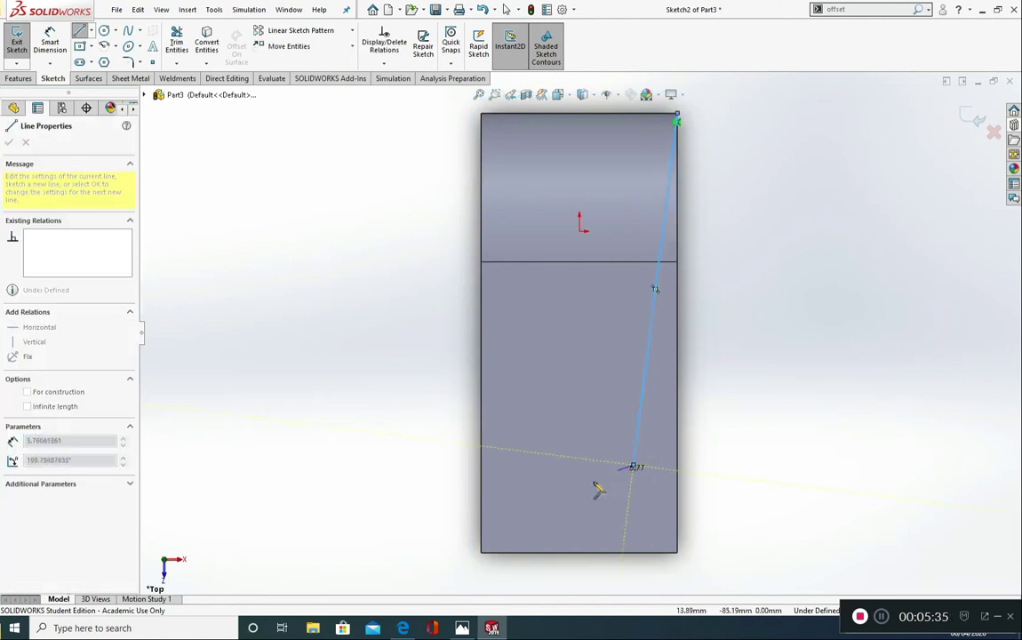
click(633, 467)
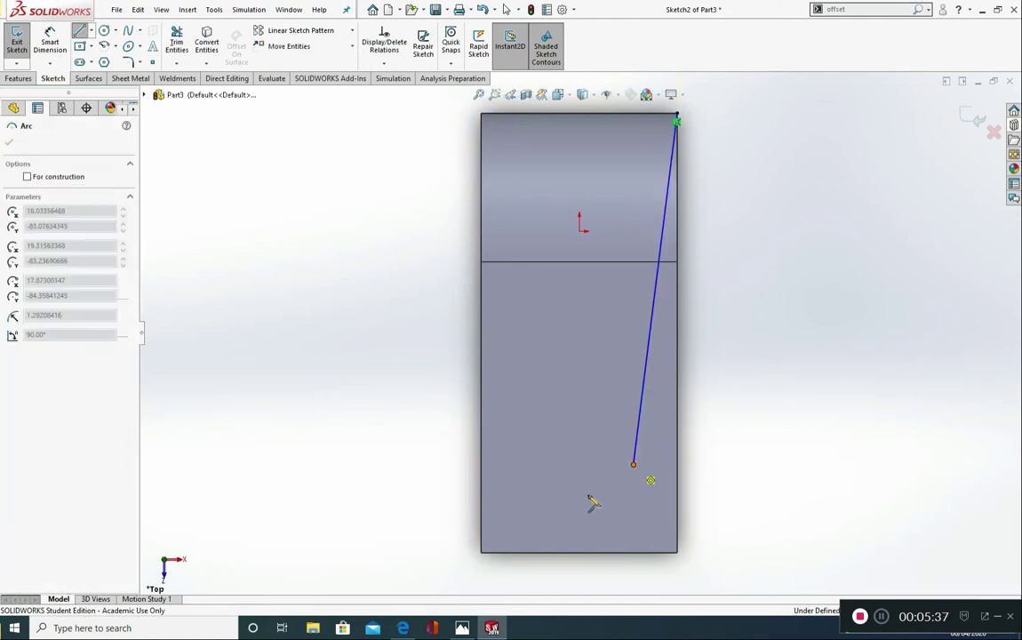
click(551, 466)
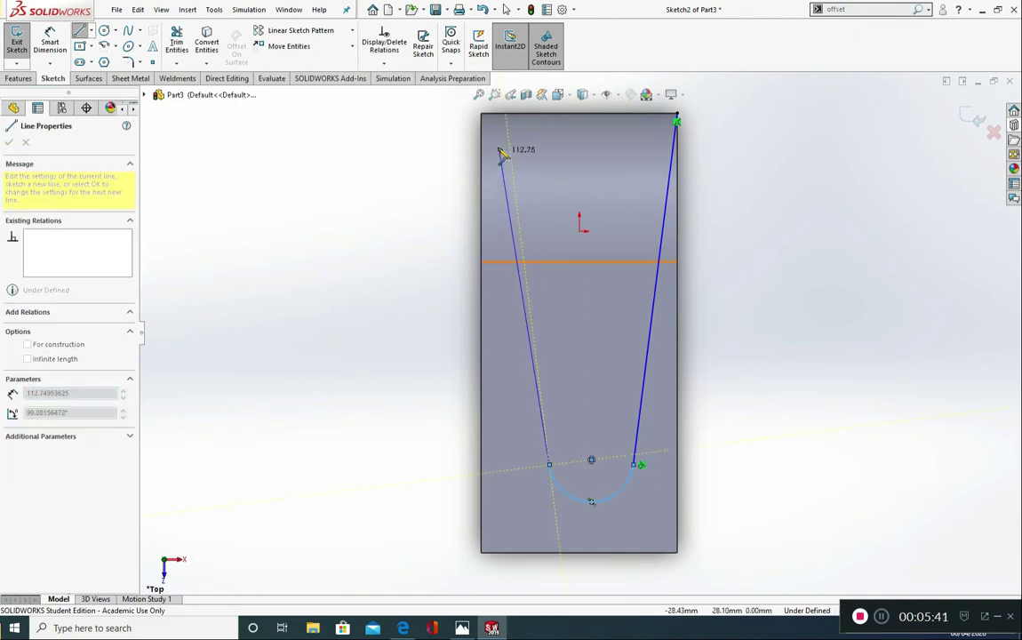
key(Escape)
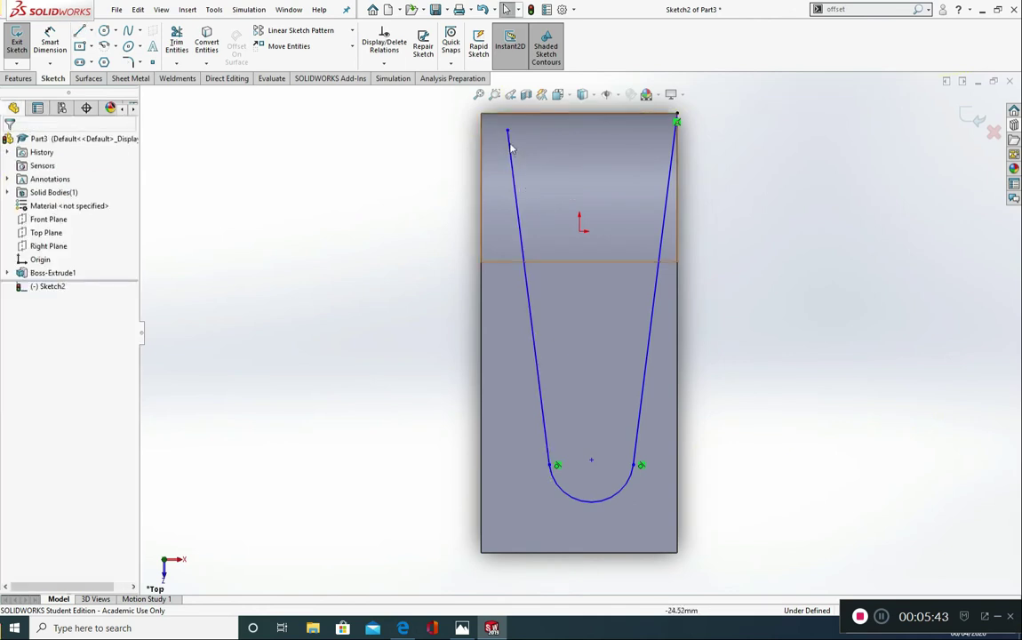
drag(508, 132, 481, 118)
key(Escape)
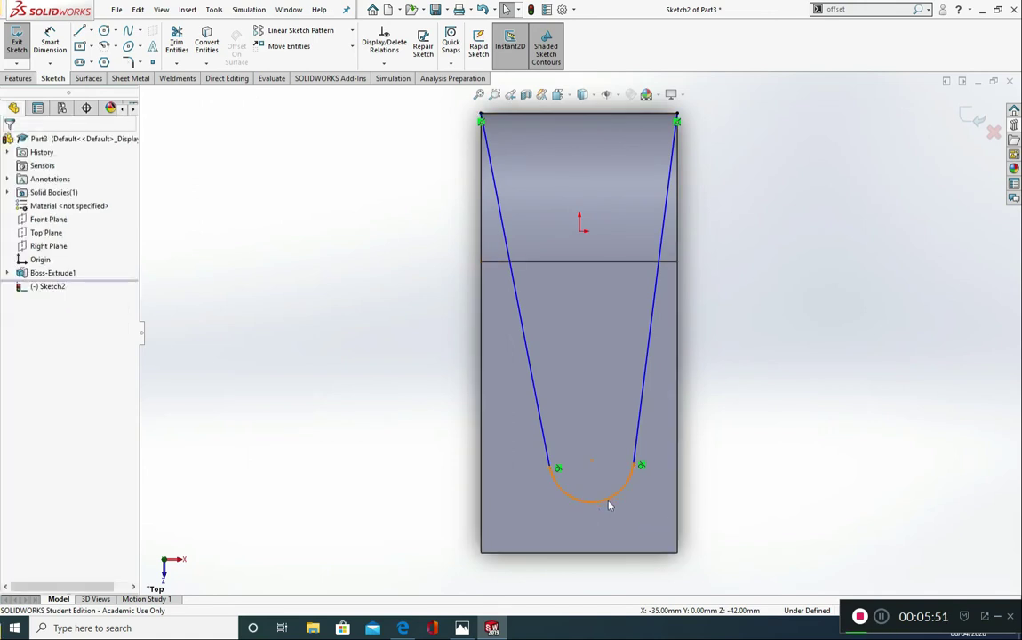
click(609, 505)
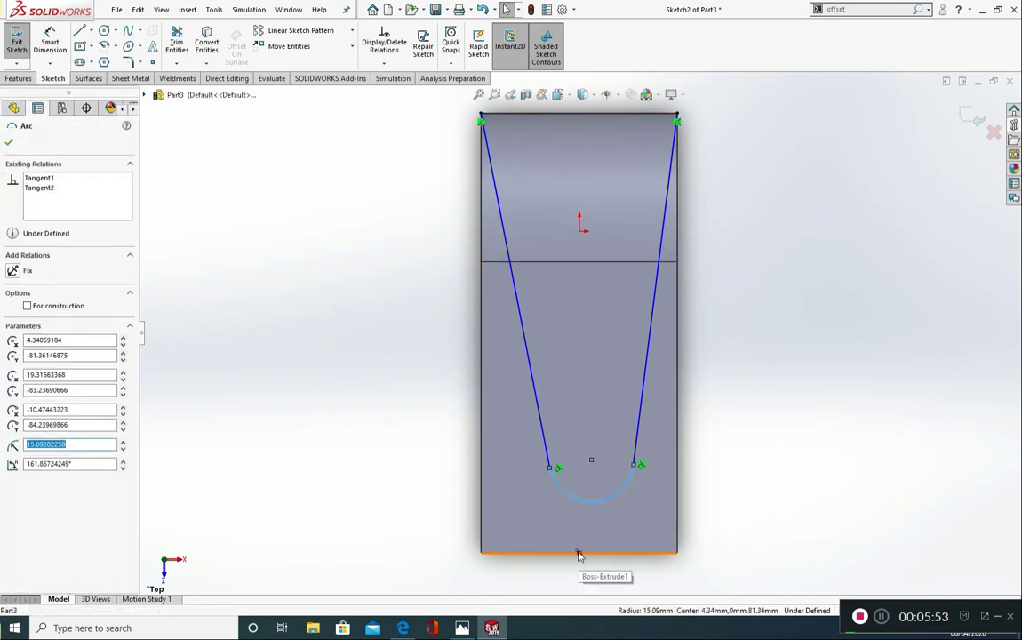
ctrl+click(578, 545)
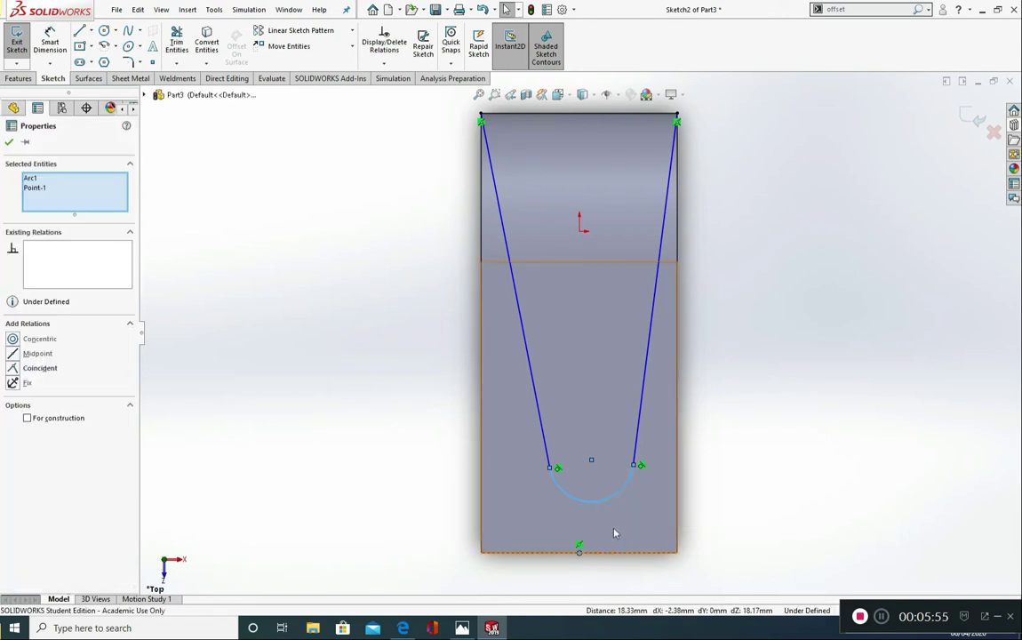
key(Escape)
Make the outline's end arc tangent to the straight edge at the narrow end of the arm.
click(618, 499)
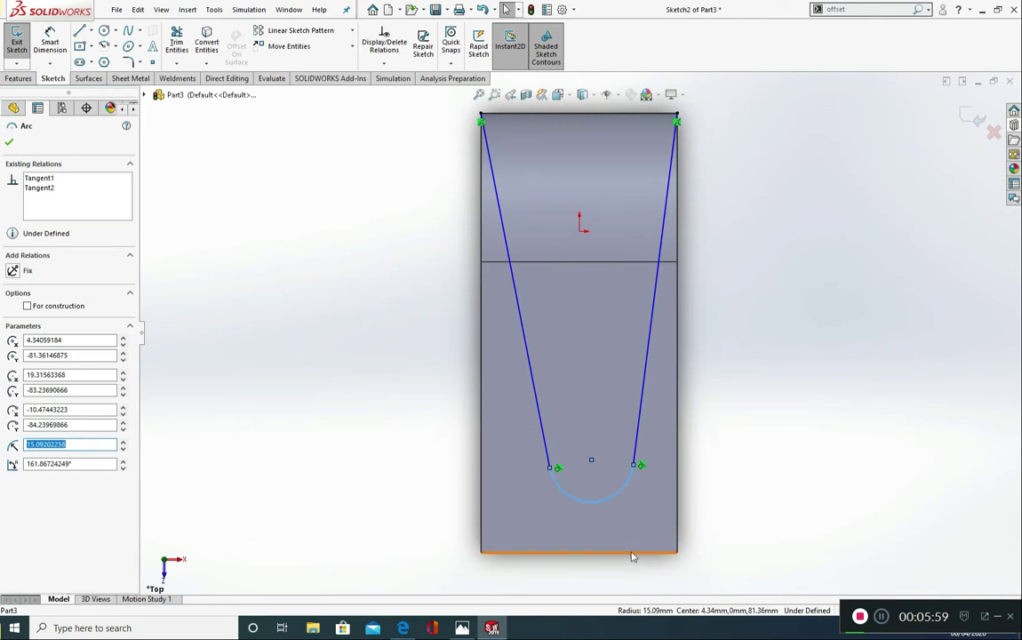
ctrl+click(631, 552)
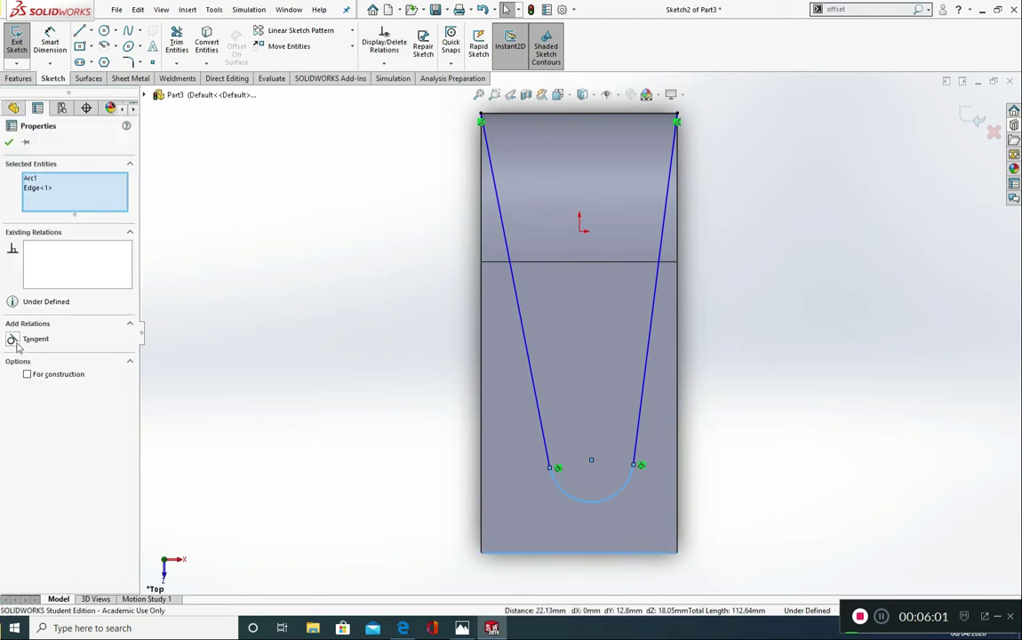
click(12, 339)
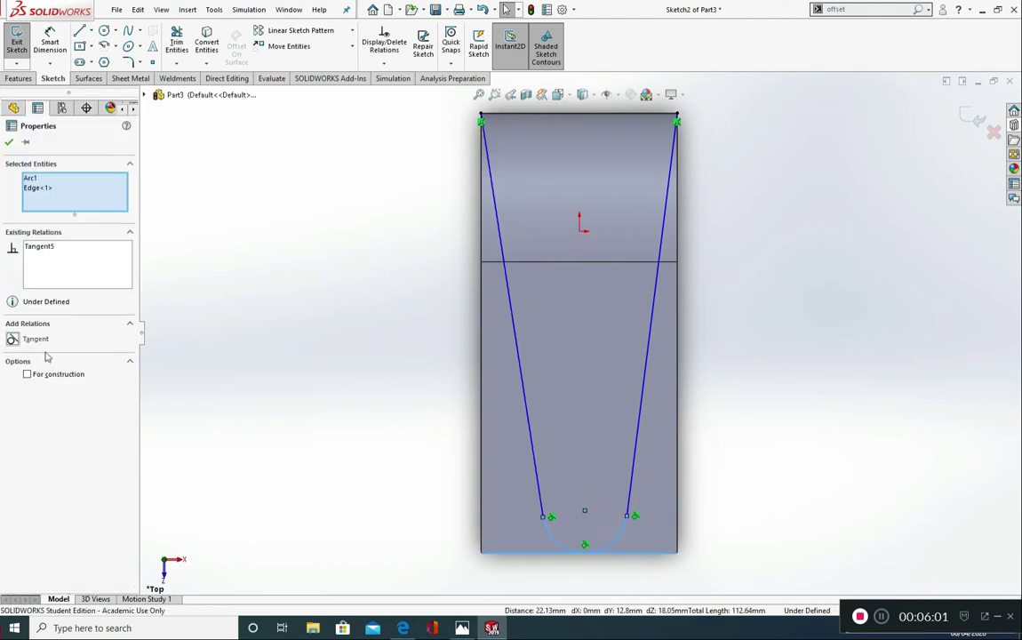
click(9, 144)
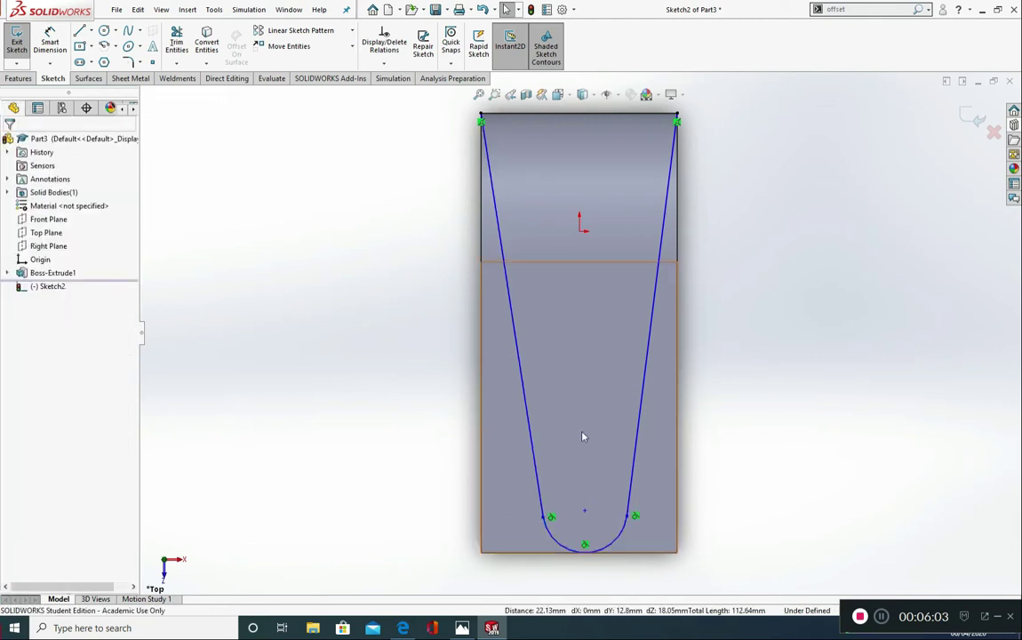
Show the half-profile sketch, Sketch1, that belongs to the arm extrusion.
click(7, 273)
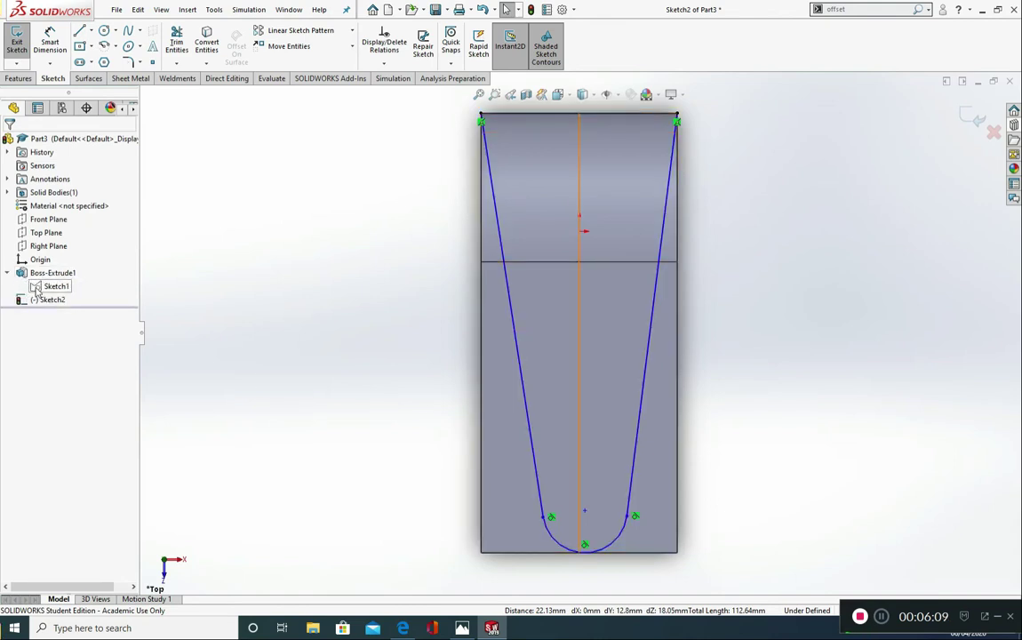
click(37, 288)
click(45, 271)
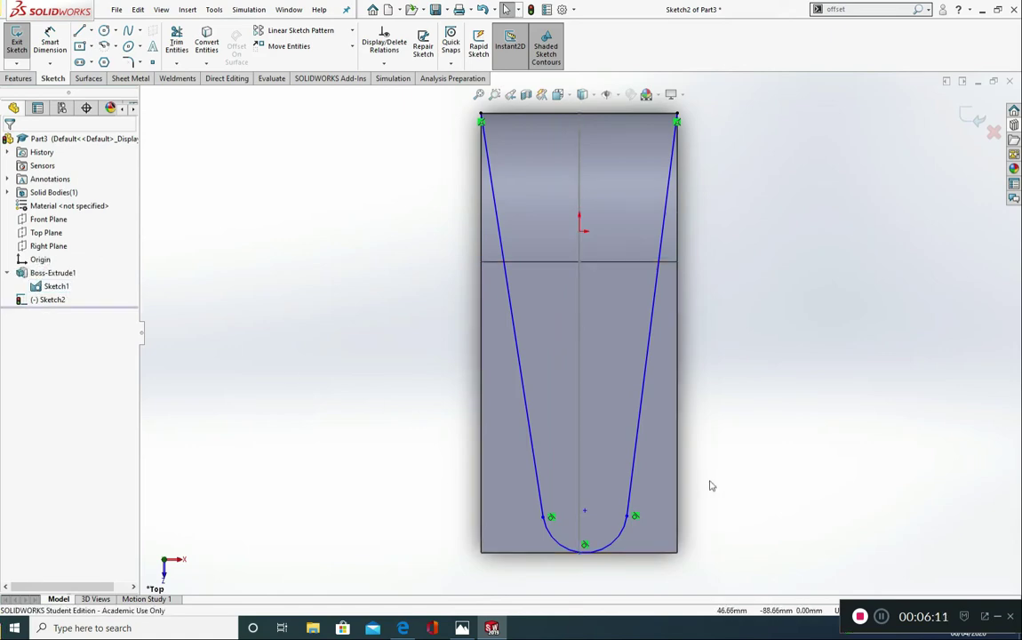
Make the end arc's centre coincident with the centre of the small circle in the half-profile sketch.
middle_drag(708, 484, 621, 384)
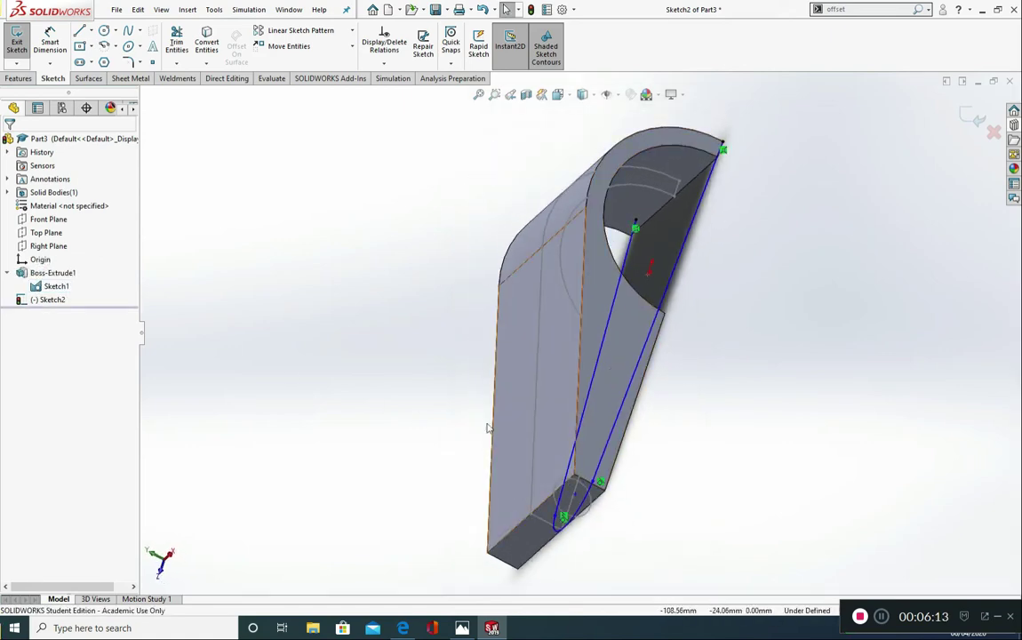
middle_drag(487, 426, 463, 567)
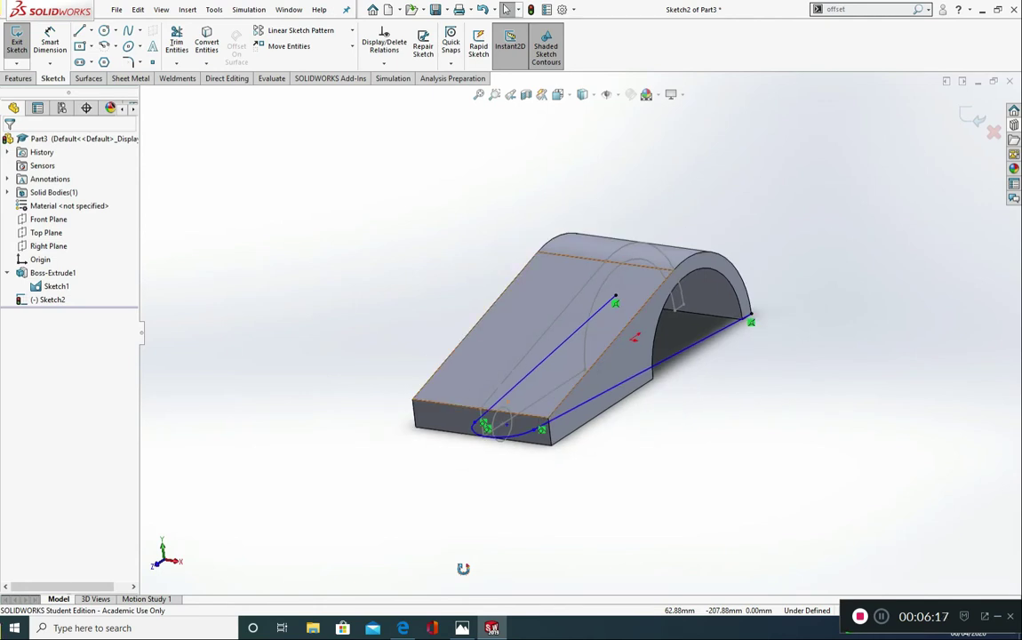
key(ctrl+7)
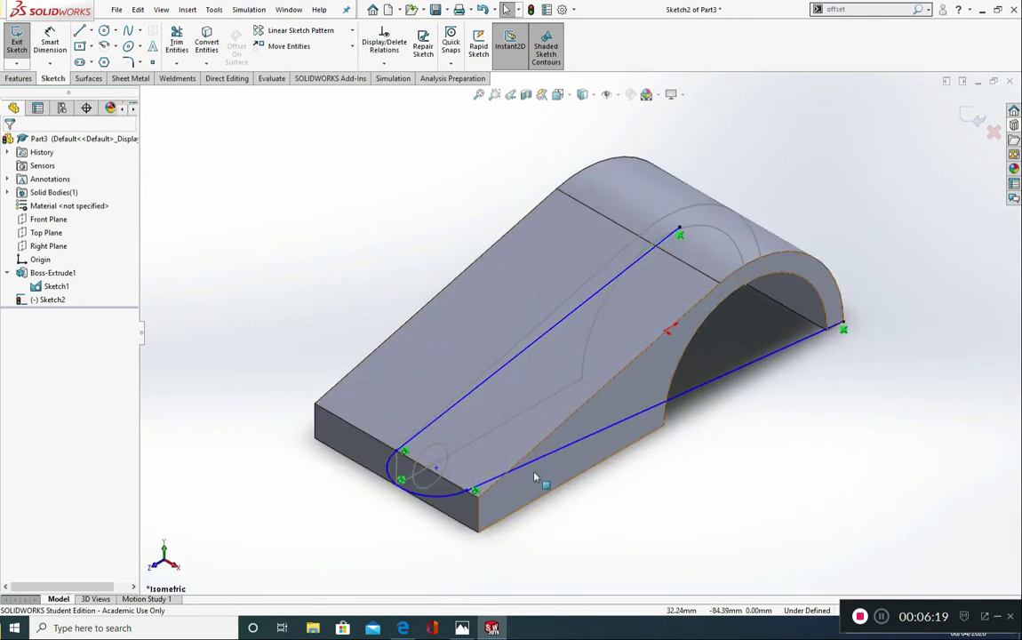
scroll(535, 478, down, 5)
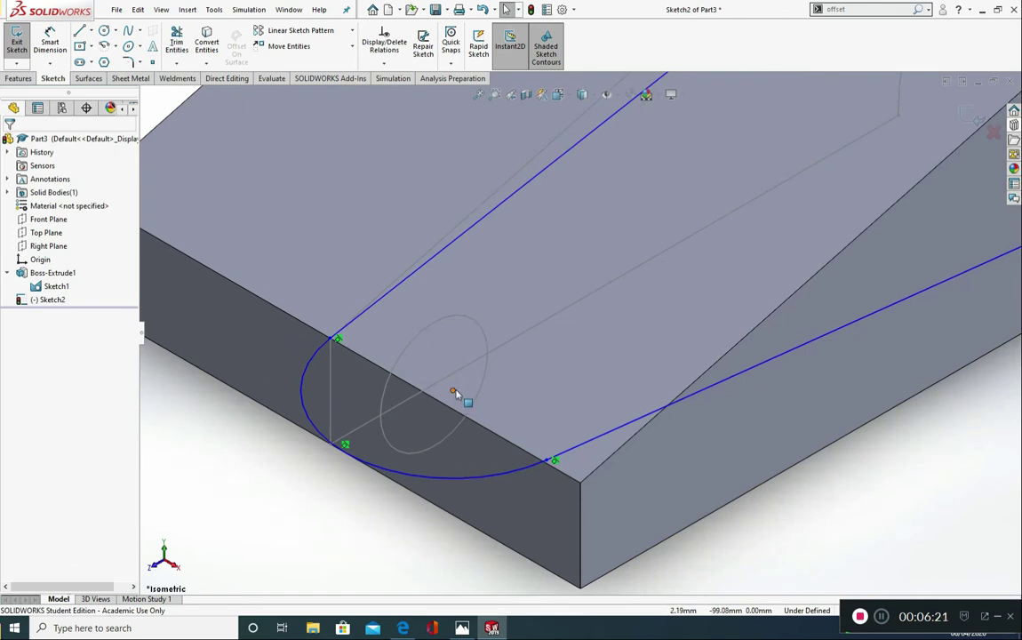
click(453, 391)
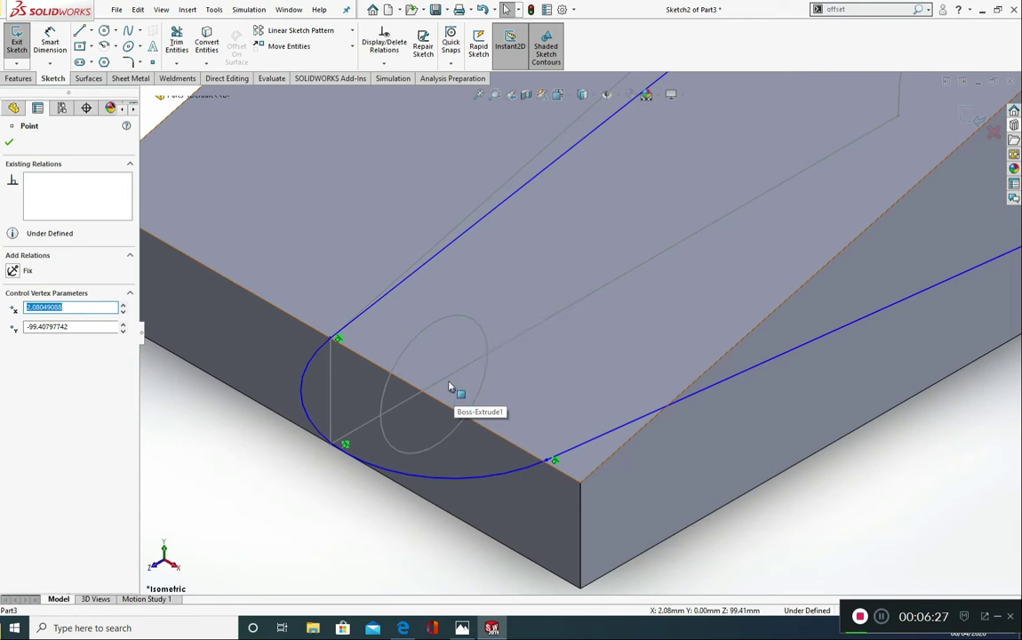
ctrl+click(433, 386)
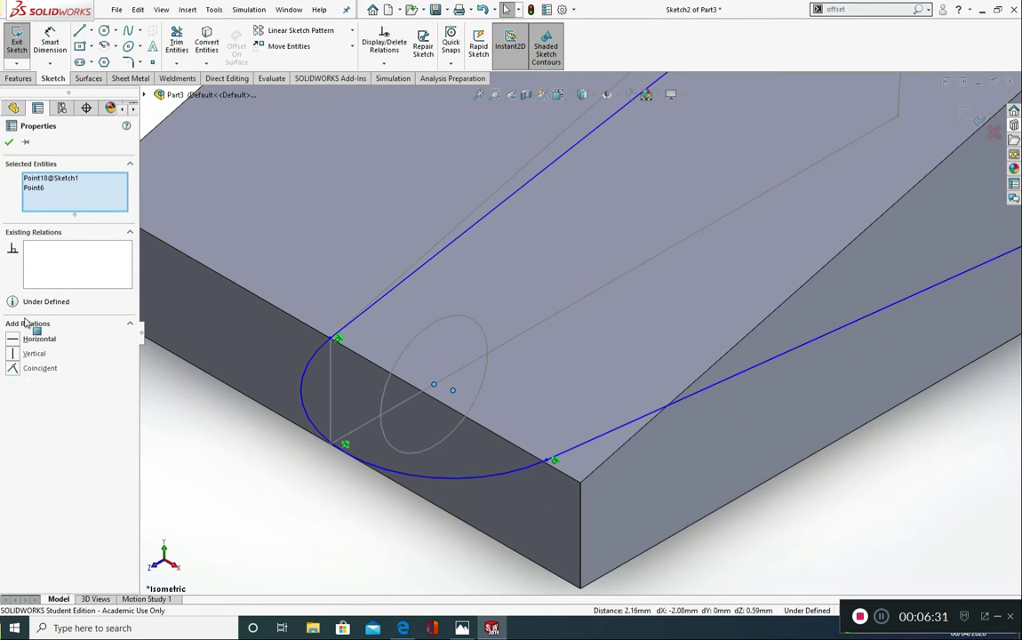
click(19, 371)
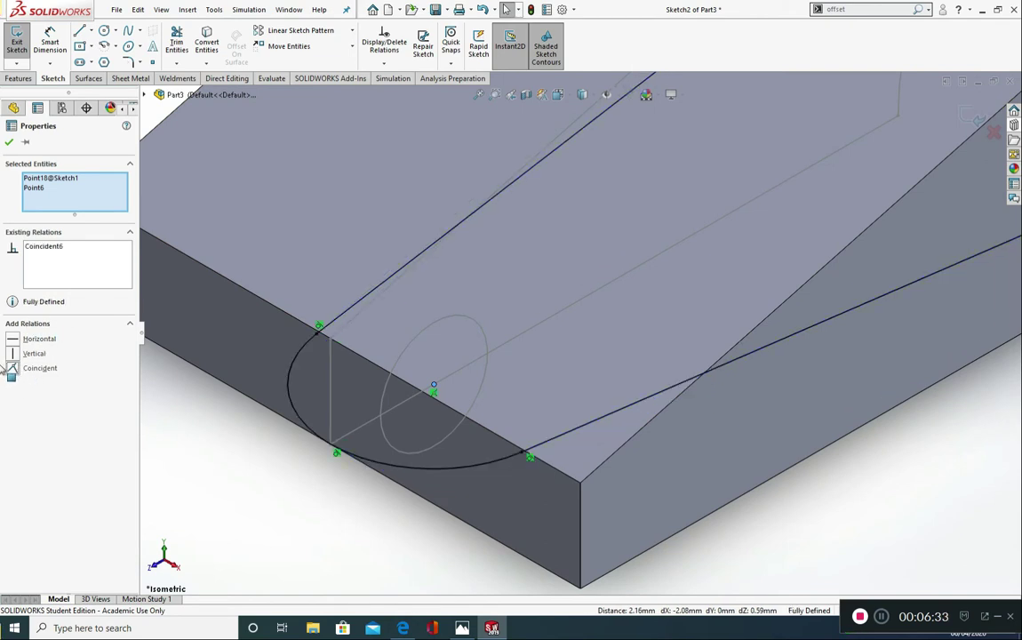
click(9, 142)
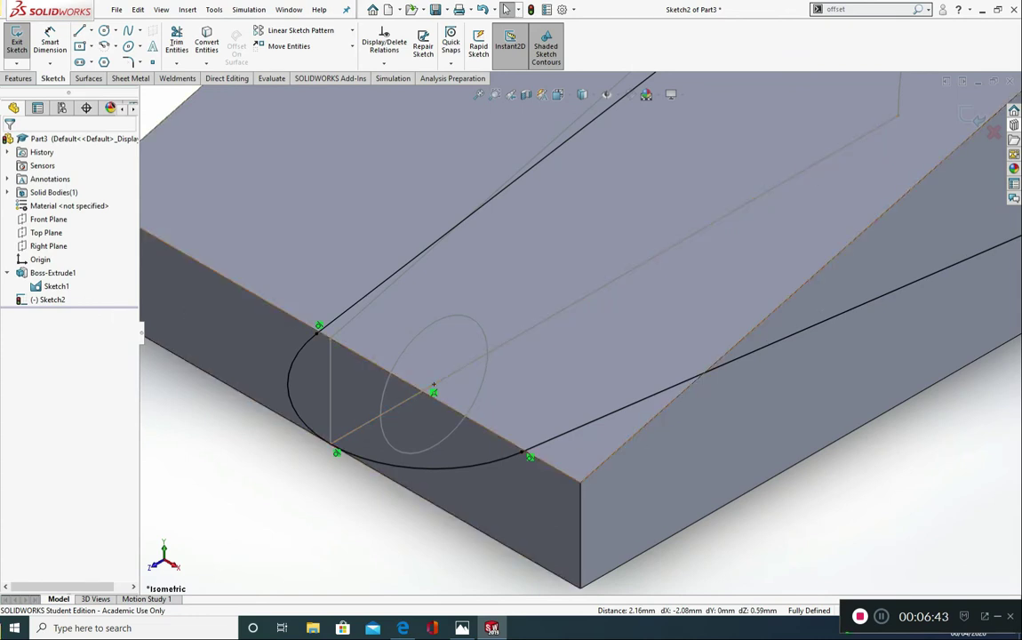
Exit the tapered outline sketch and make it visible in the model.
click(978, 120)
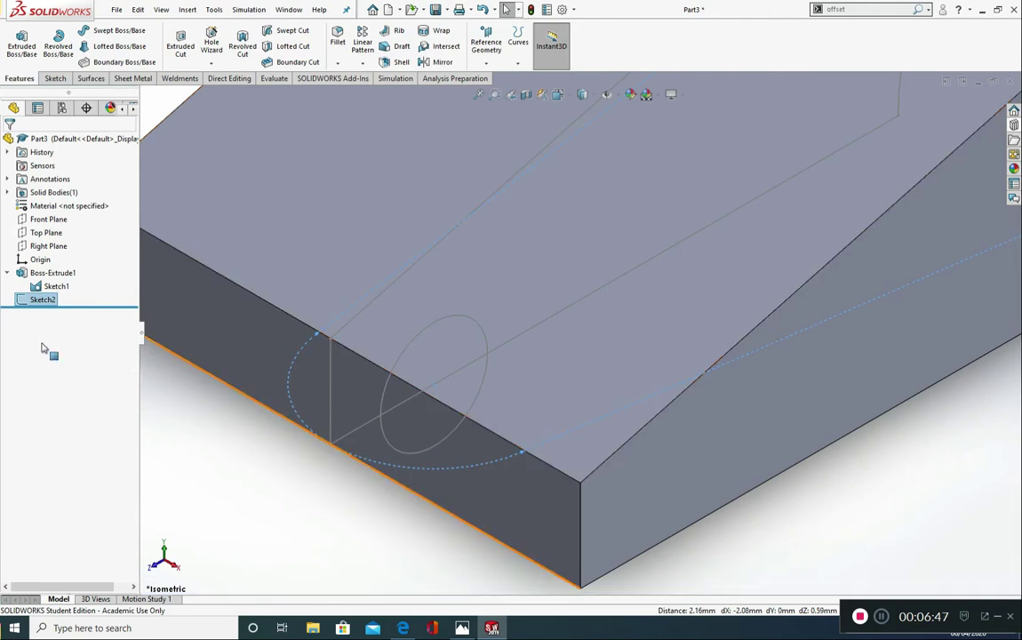
click(31, 300)
click(54, 286)
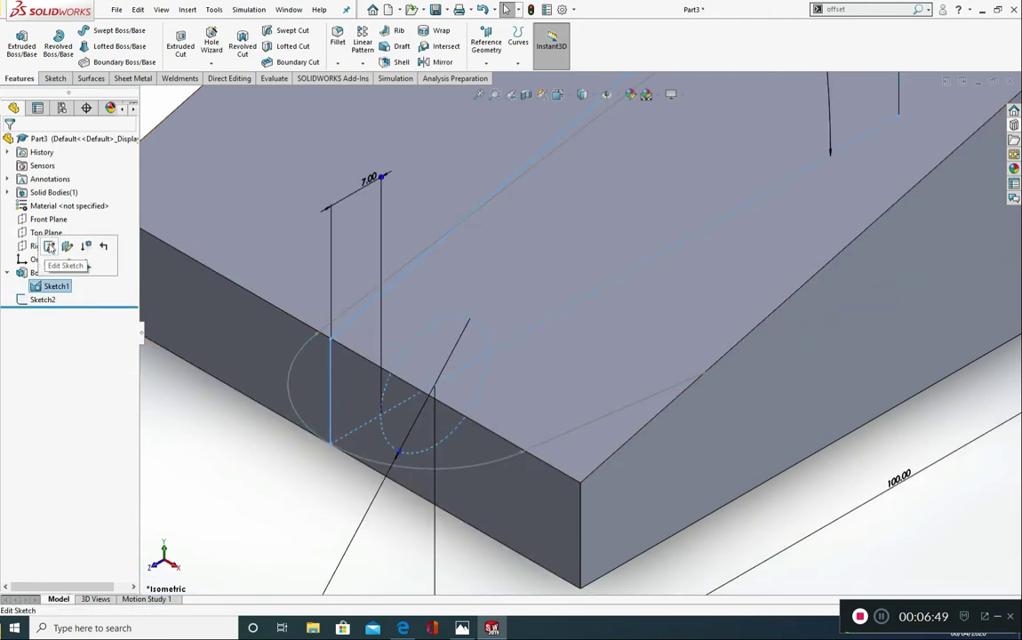
Add a point to Sketch1 where the small circle meets the horizontal base line on its inner side, and exit the sketch.
click(49, 251)
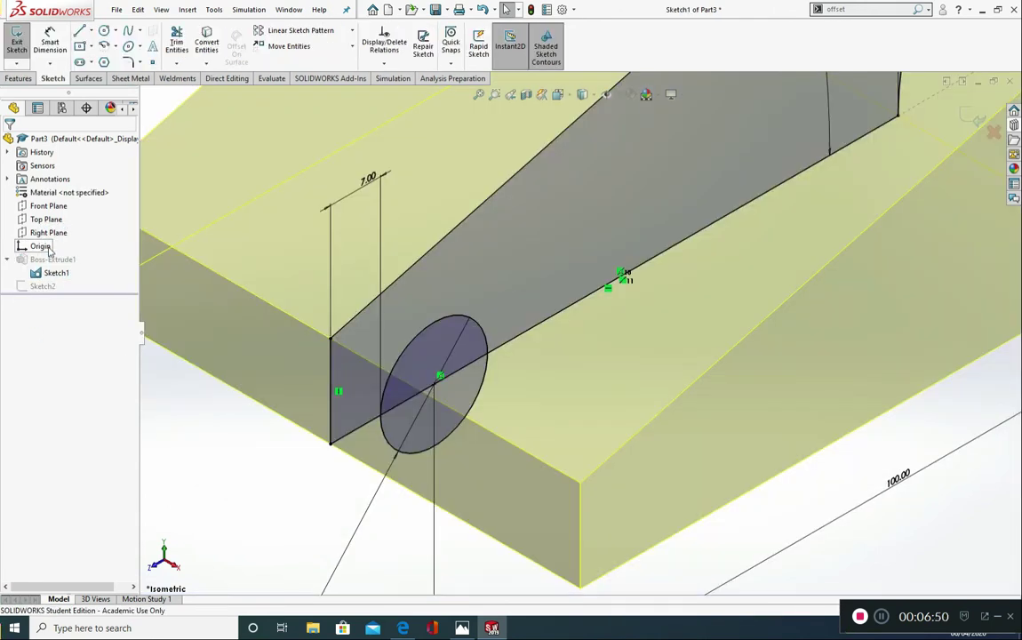
click(153, 64)
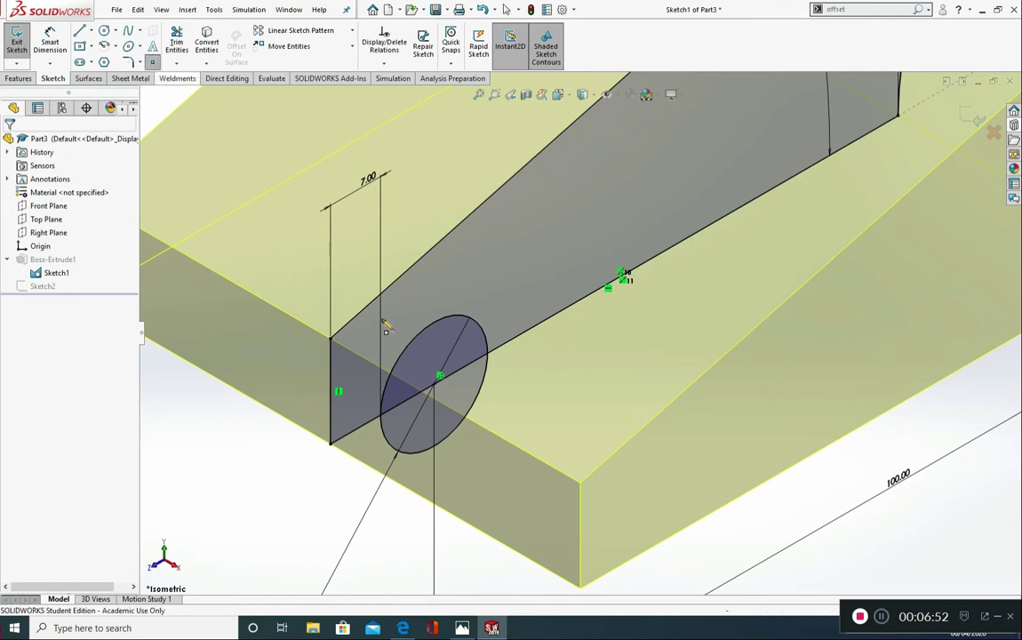
click(488, 351)
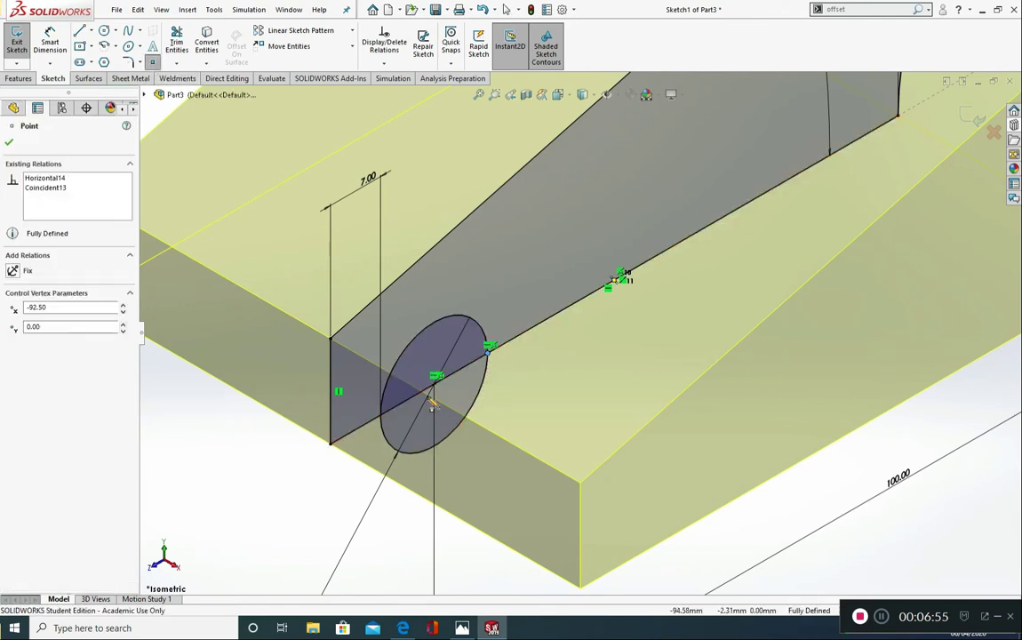
click(9, 146)
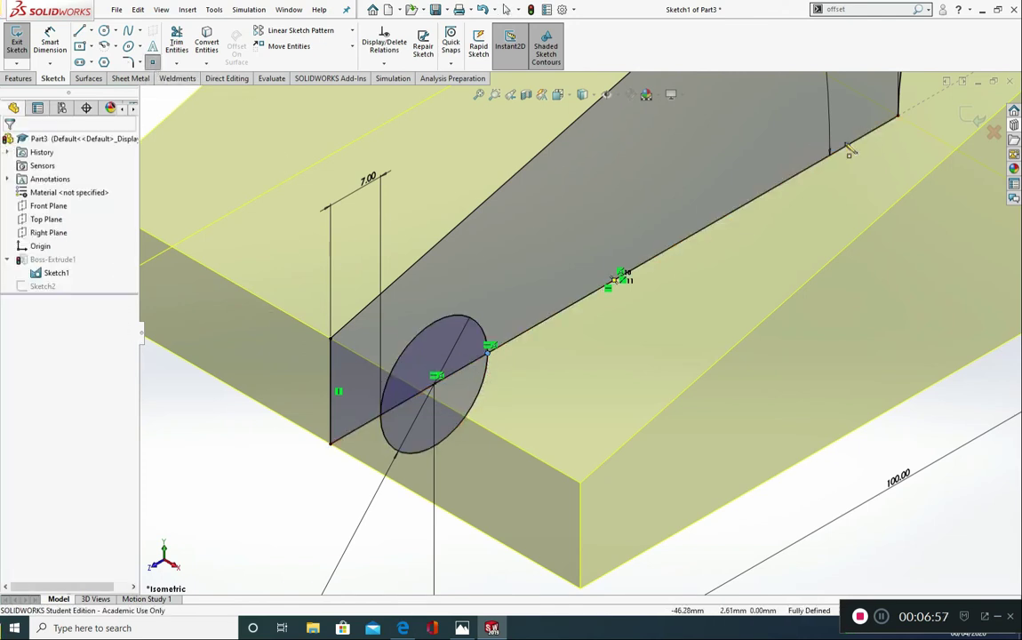
key(Escape)
click(974, 118)
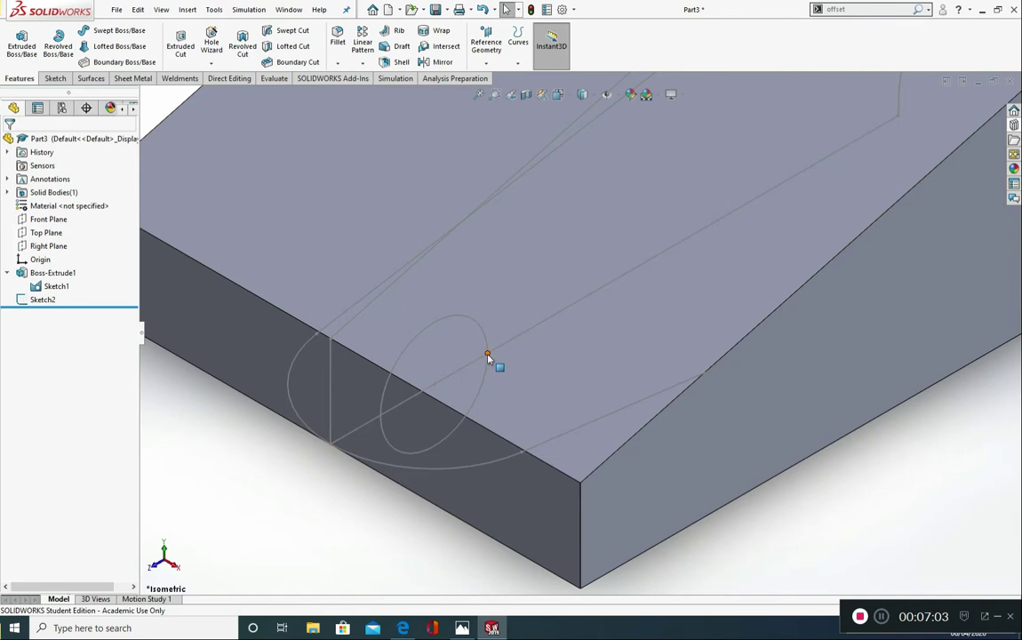
Cut the arm to the tapered outline of Sketch2 with an Extruded Cut set to Through All in both directions.
scroll(321, 470, up, 4)
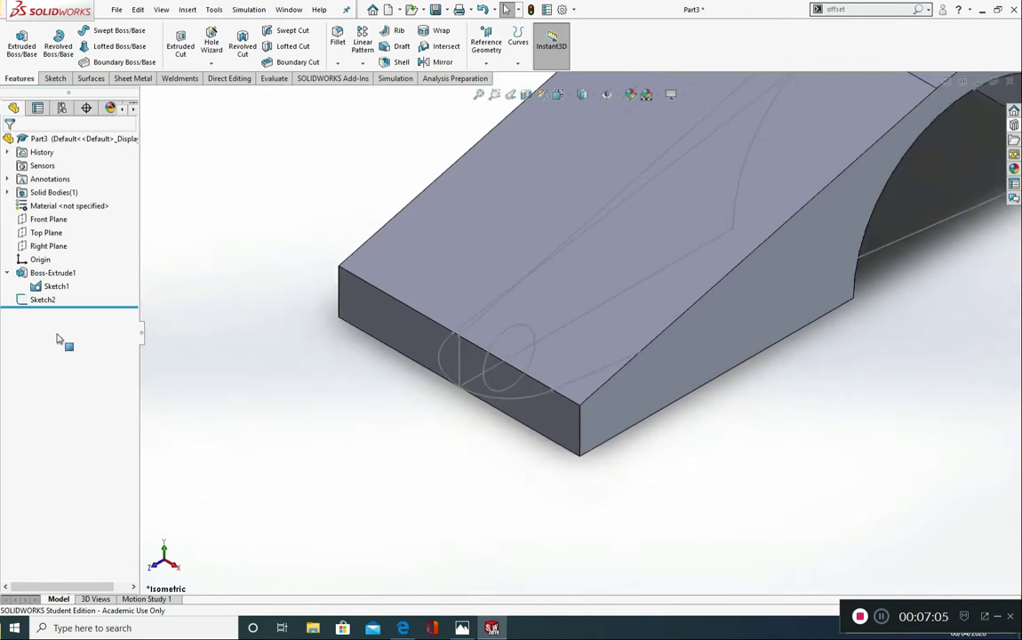
click(44, 300)
scroll(283, 379, up, 2)
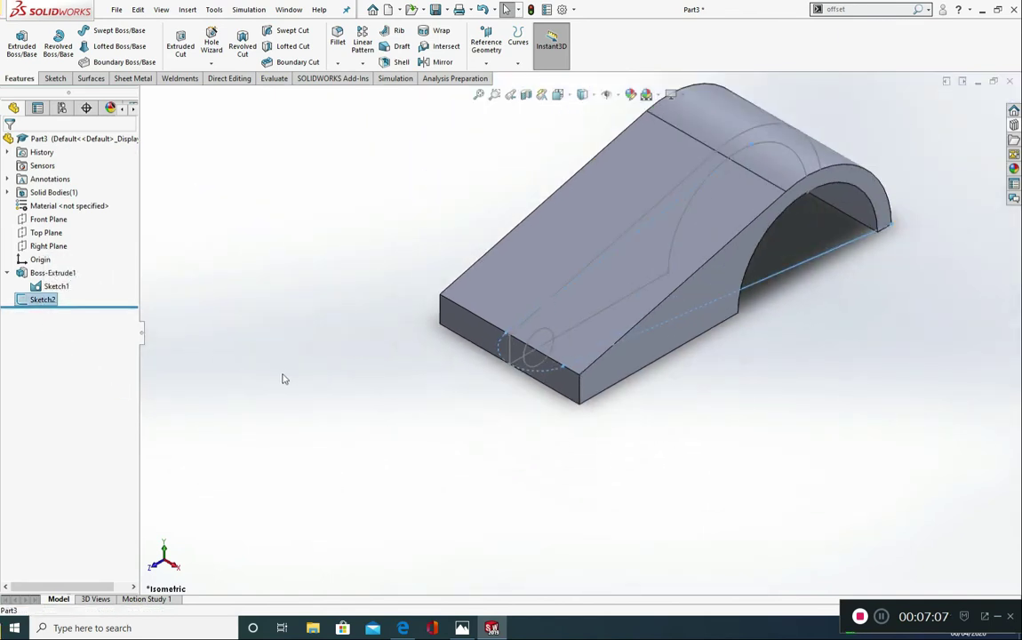
click(180, 42)
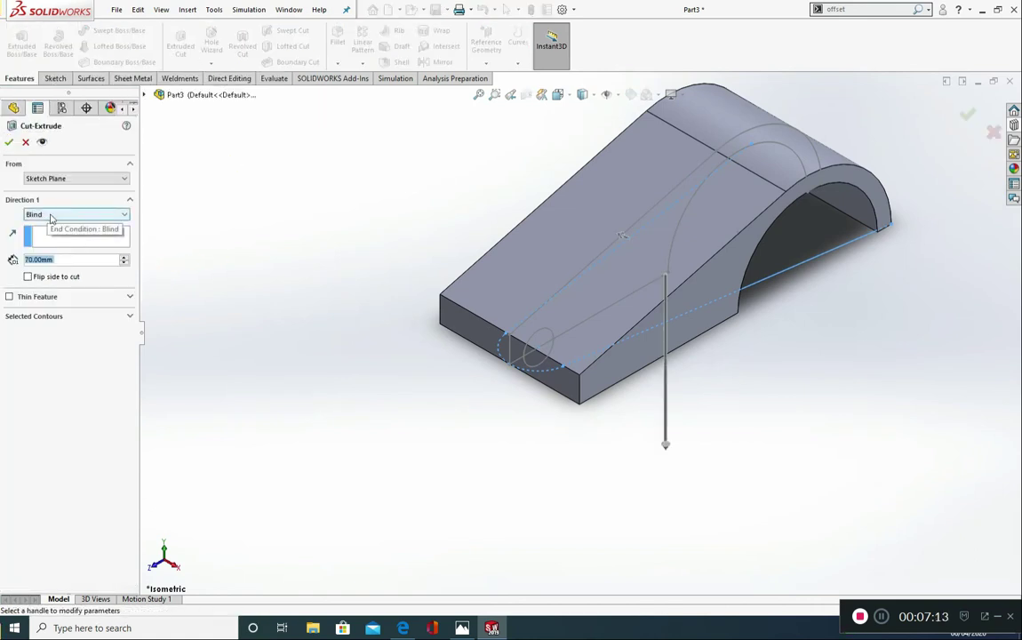
click(50, 216)
click(52, 236)
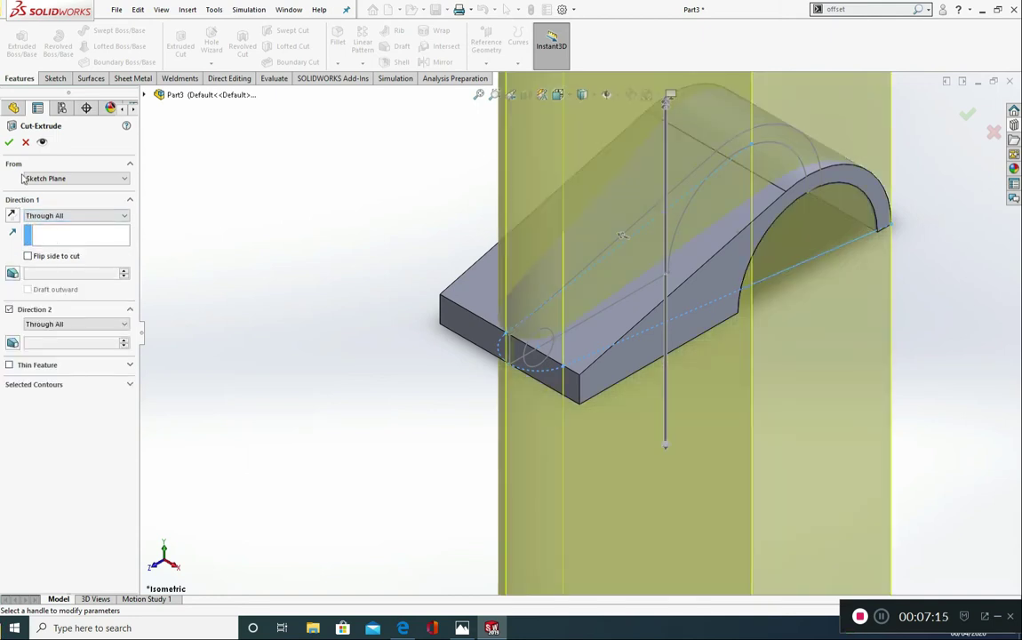
click(9, 143)
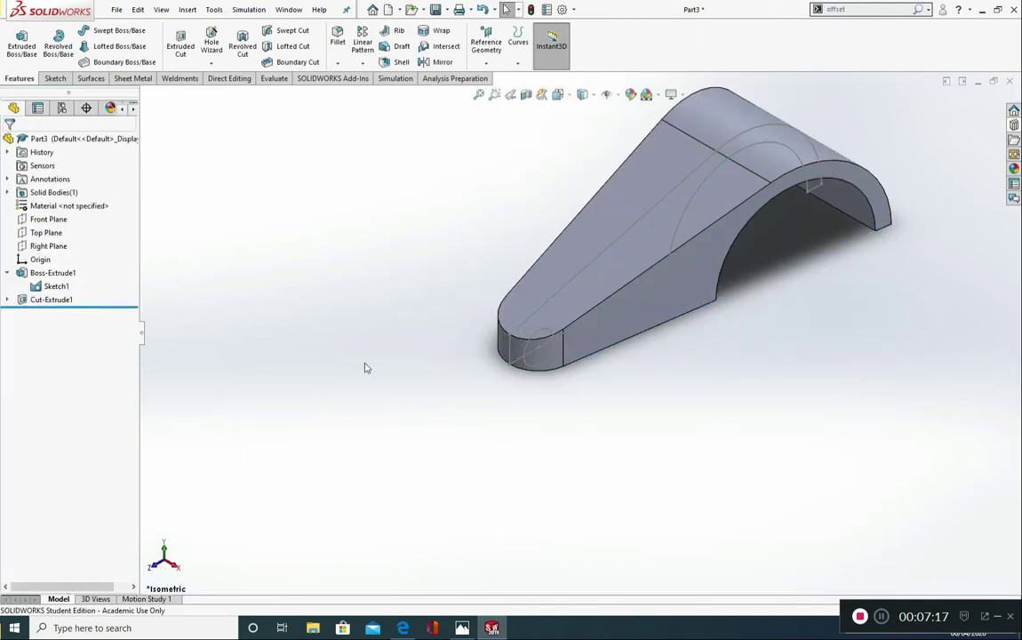
Sketch a circle of 7.5 mm radius on the Top Plane, centred on the small circle's centre and snapped to the added point.
scroll(551, 342, down, 3)
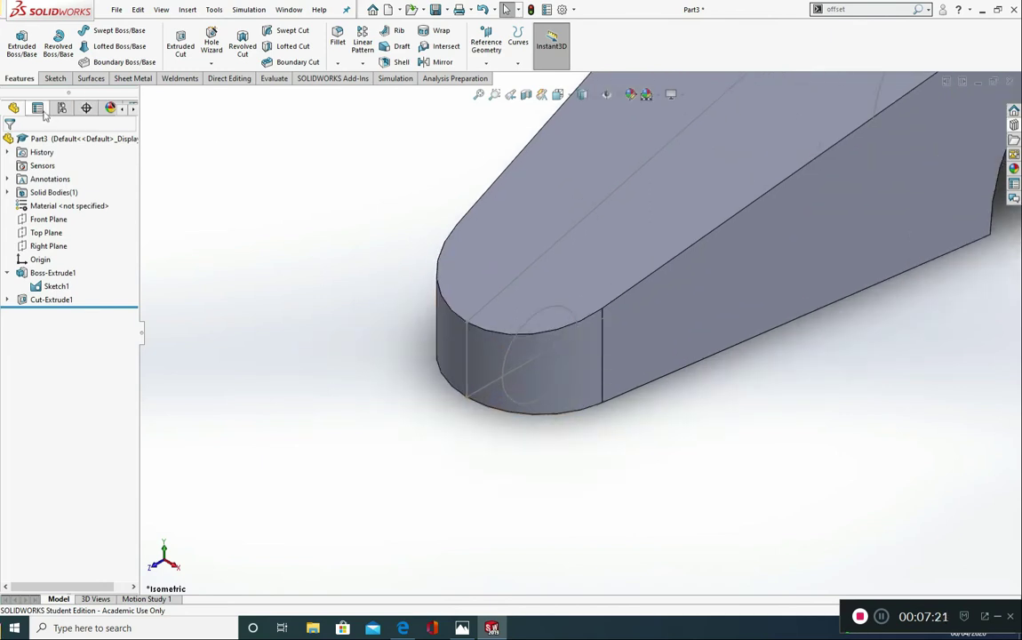
click(46, 232)
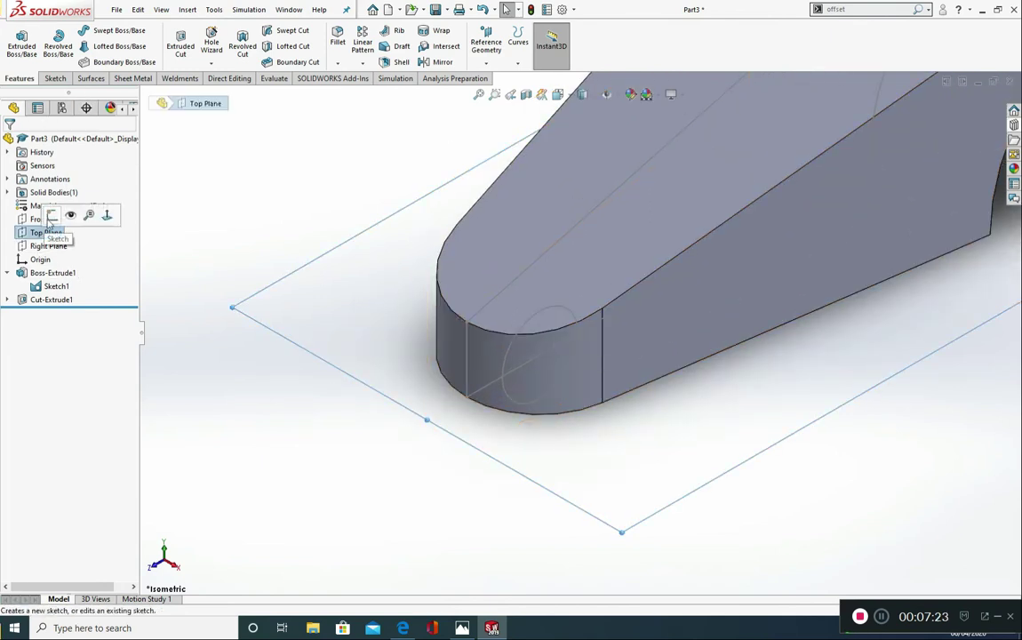
click(52, 216)
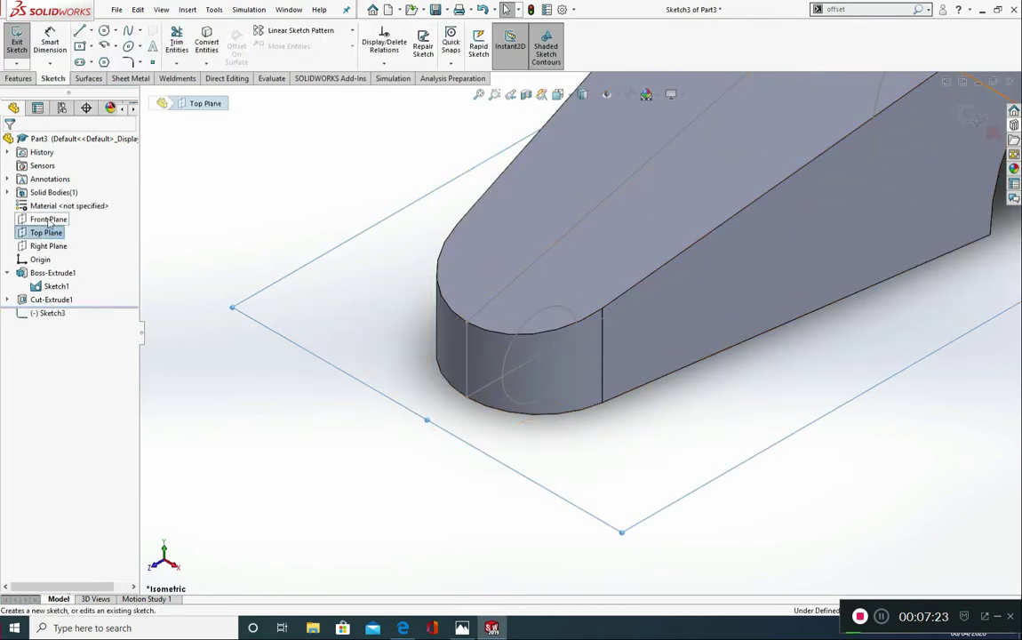
click(104, 32)
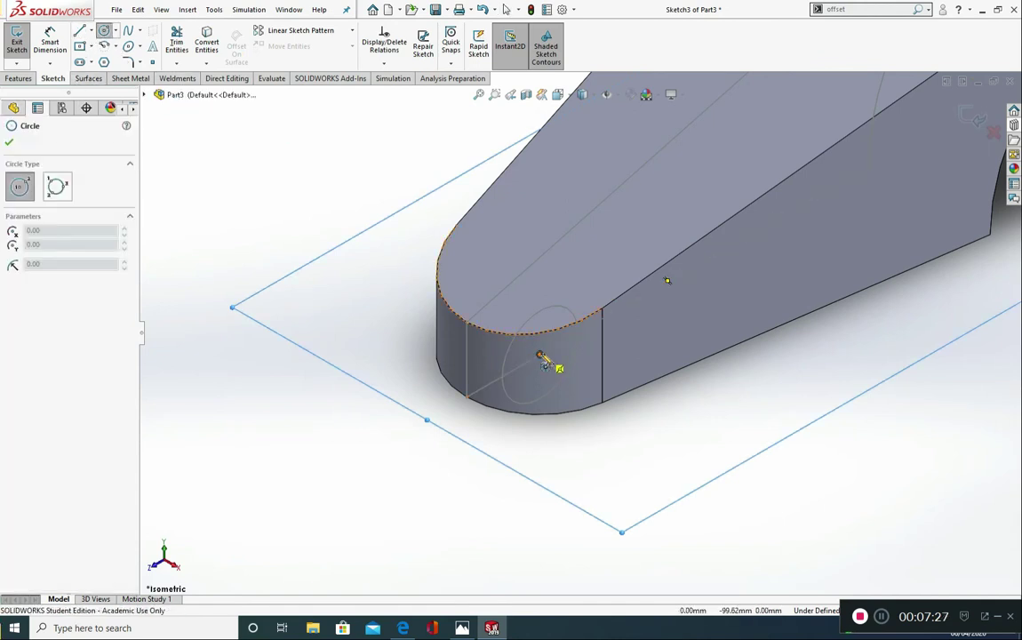
click(539, 354)
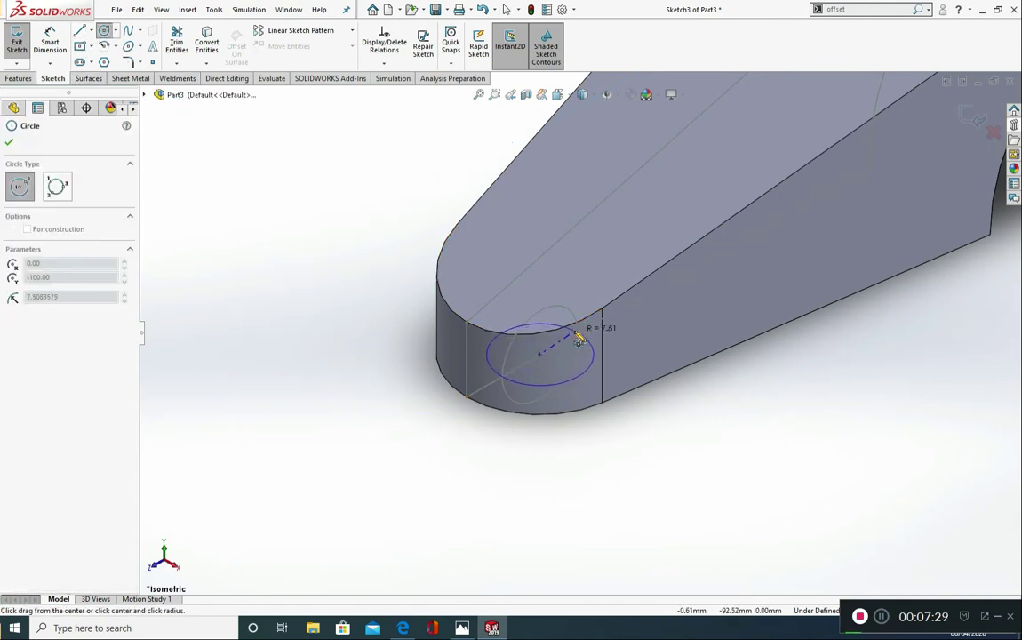
click(580, 336)
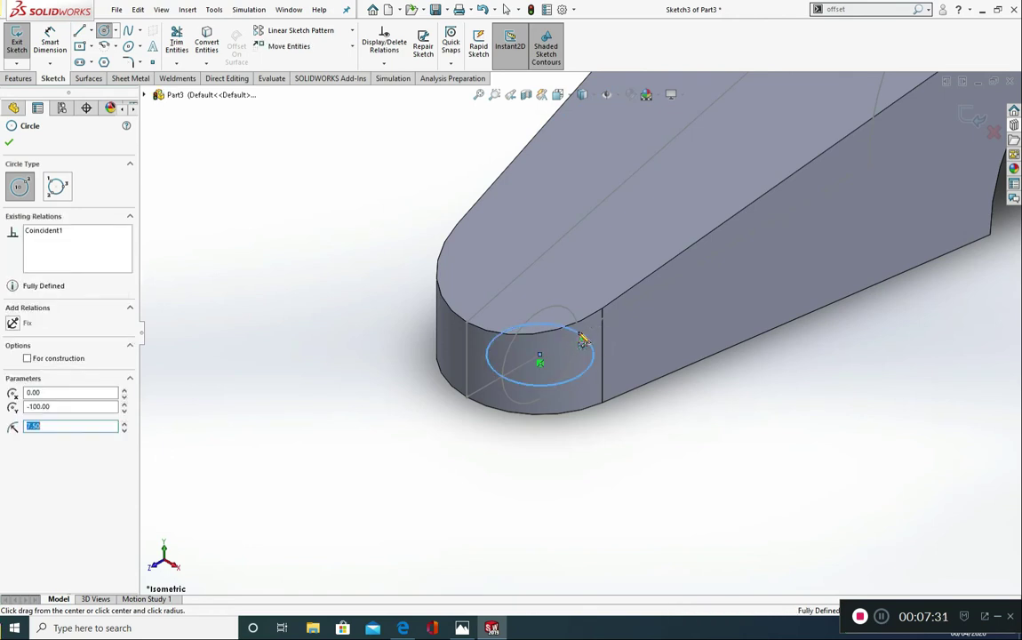
click(10, 145)
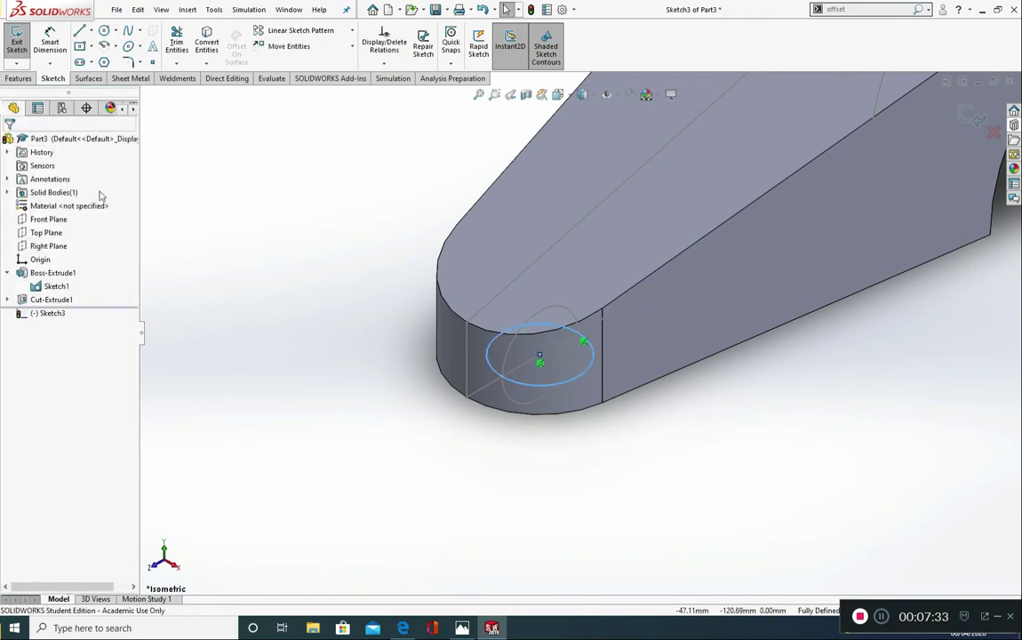
Cut the circle through the narrow end of the arm with Through All in both directions.
click(20, 78)
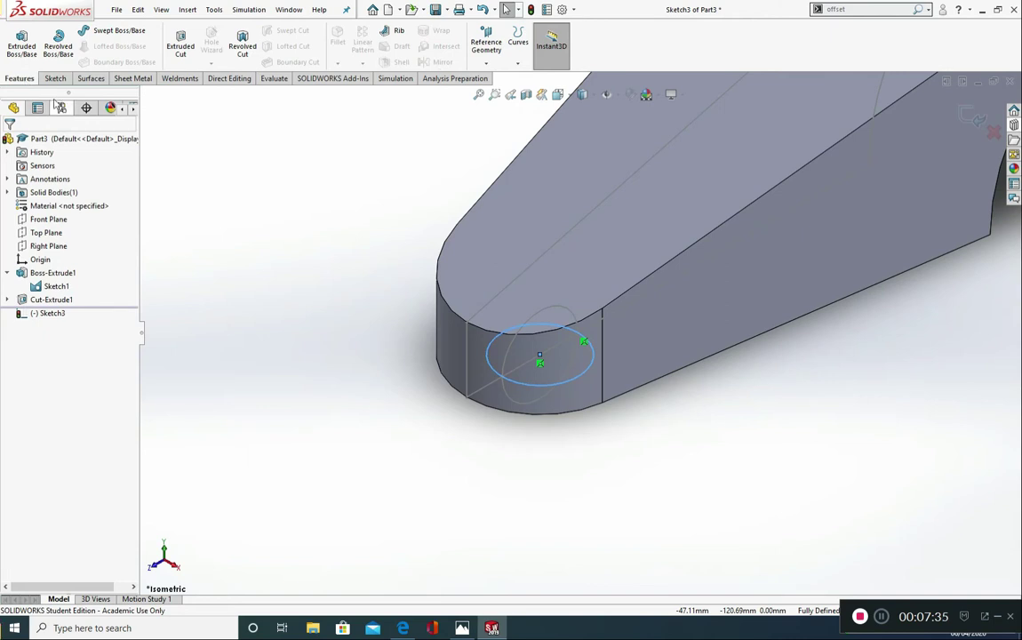
click(180, 42)
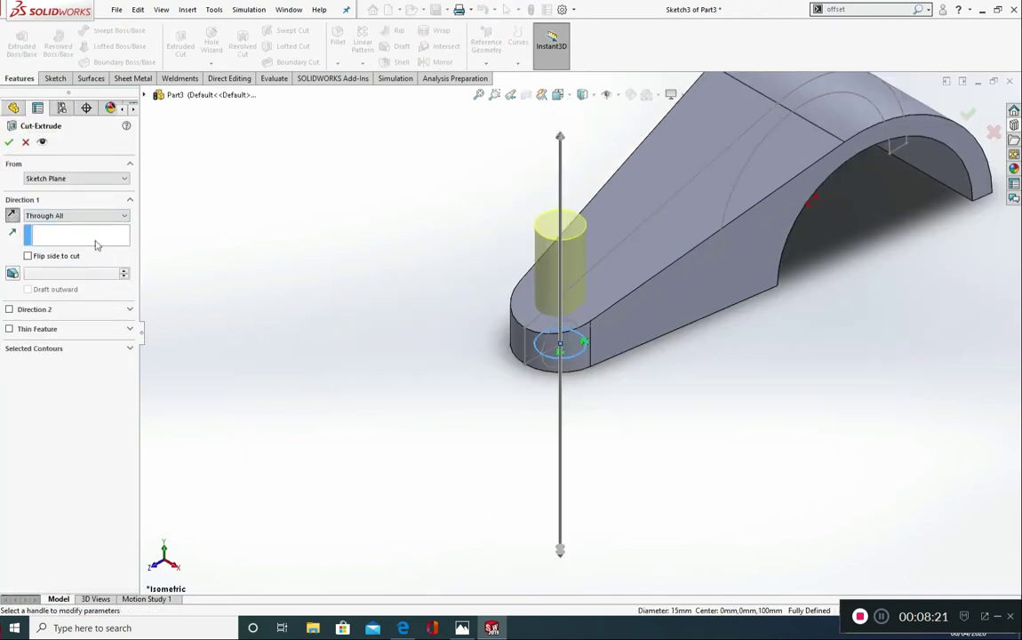
click(84, 216)
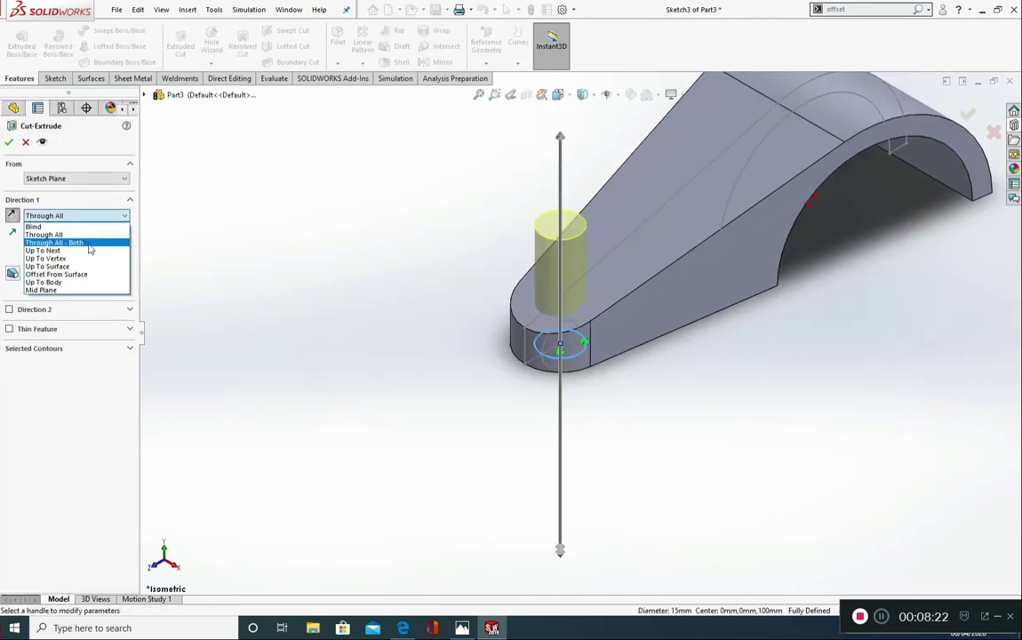
click(78, 242)
click(86, 218)
click(84, 234)
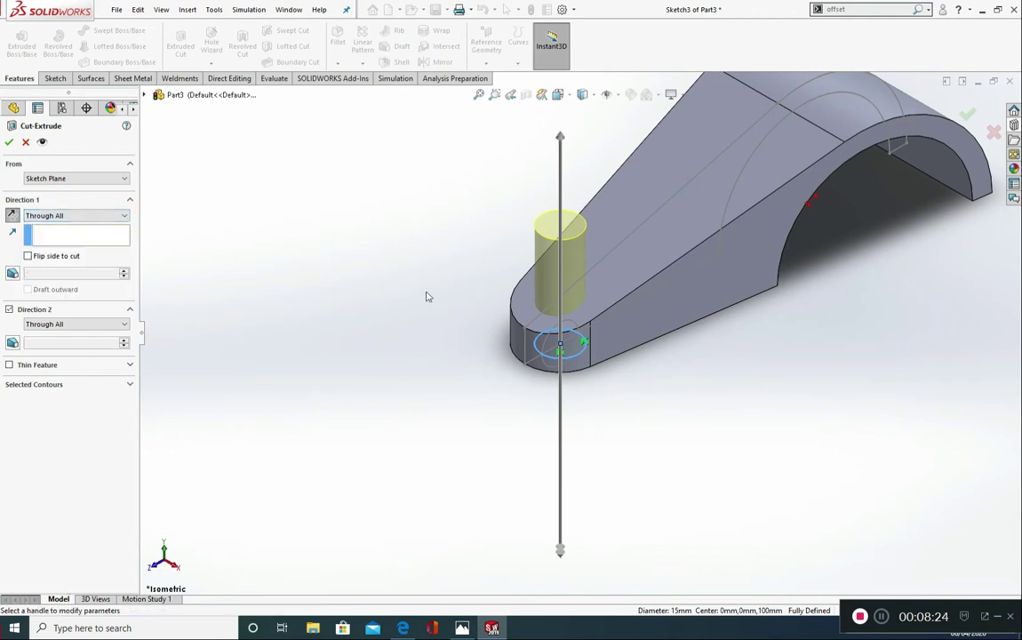
middle_drag(424, 294, 437, 189)
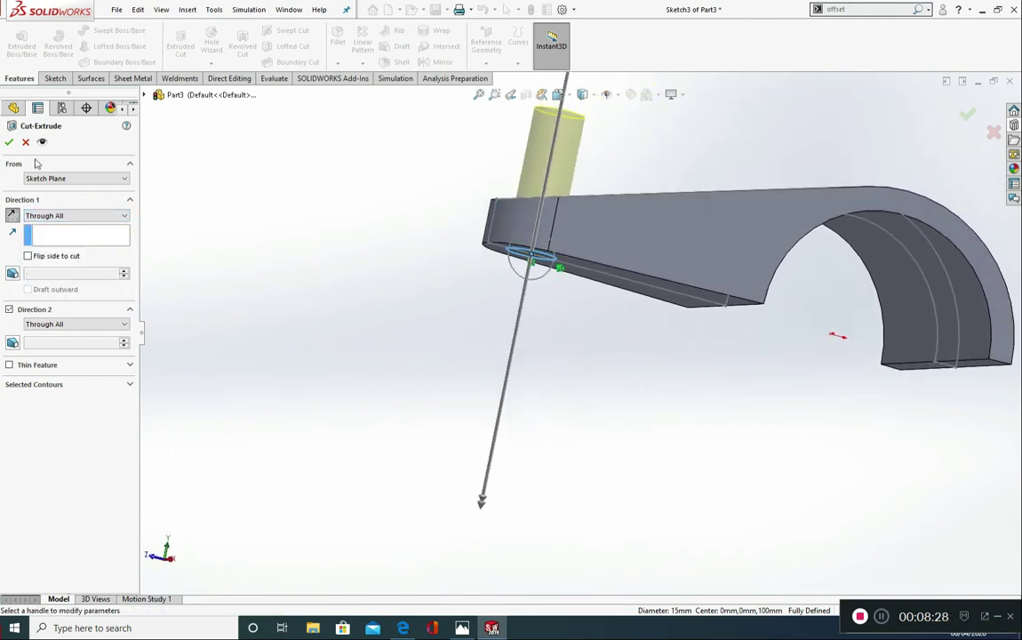
click(9, 144)
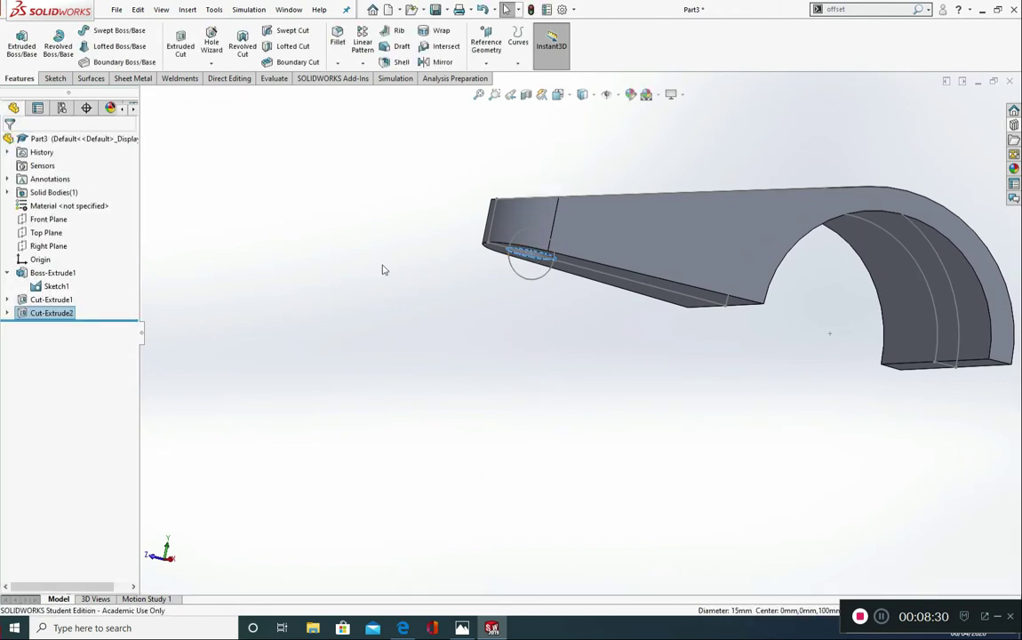
Hide Sketch1, the half-profile sketch of the arm extrusion.
middle_drag(345, 242, 464, 338)
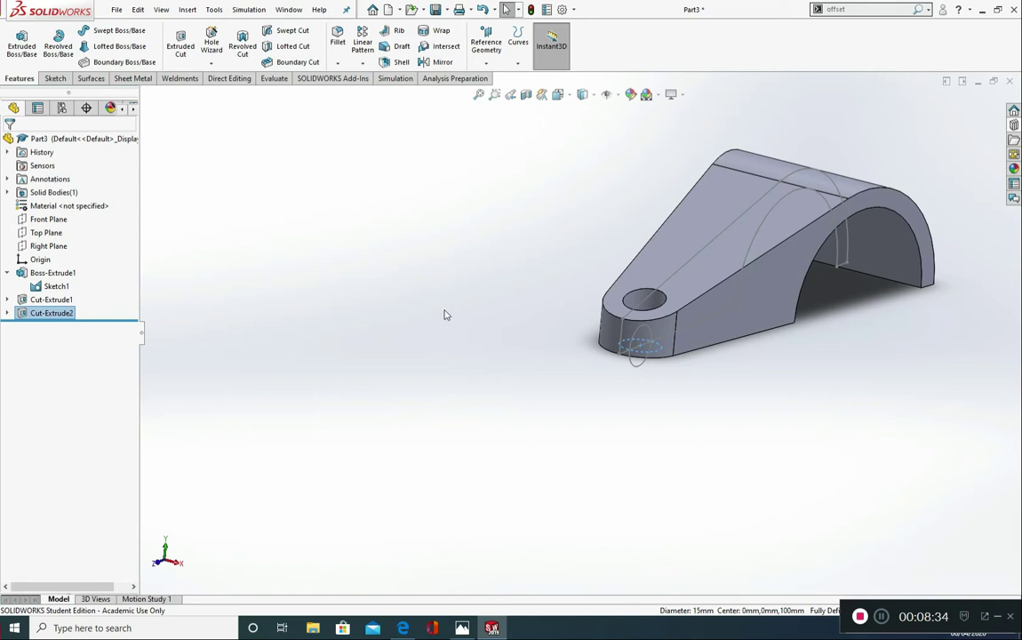
middle_drag(453, 310, 449, 350)
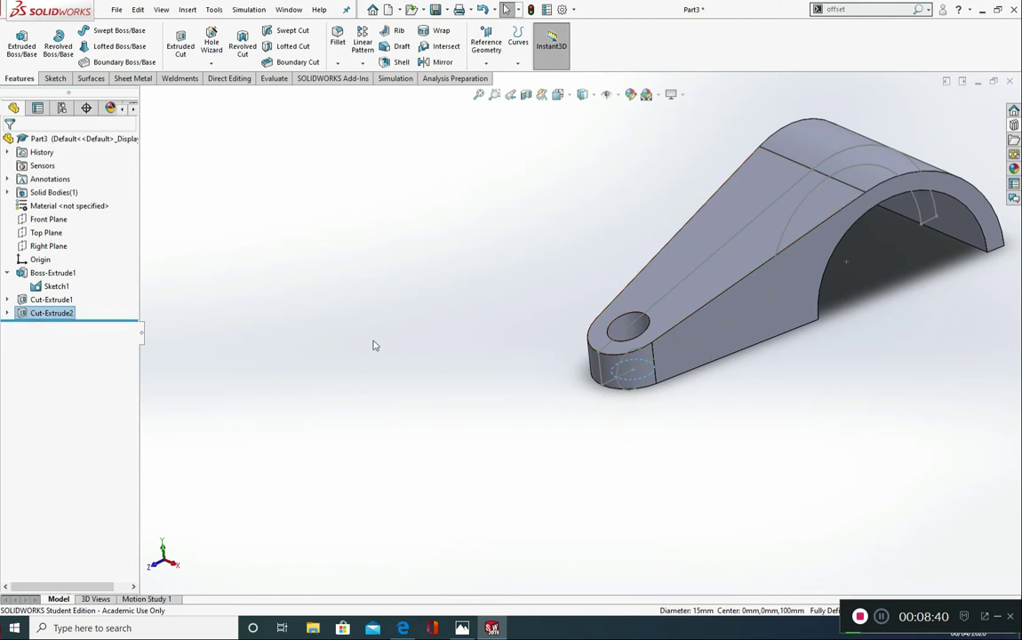
click(55, 285)
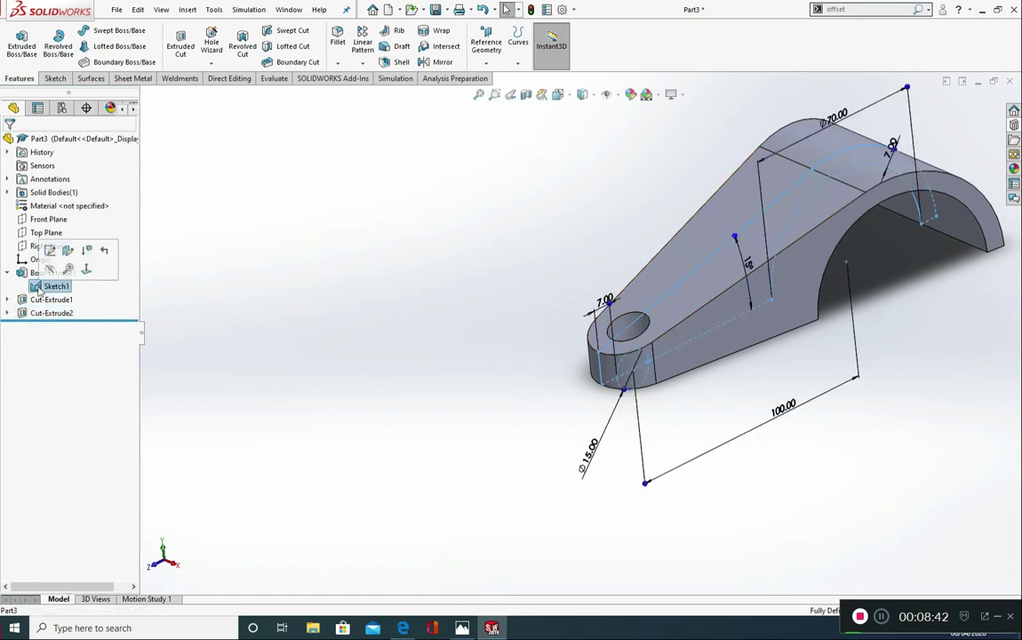
click(52, 270)
middle_drag(272, 351, 308, 381)
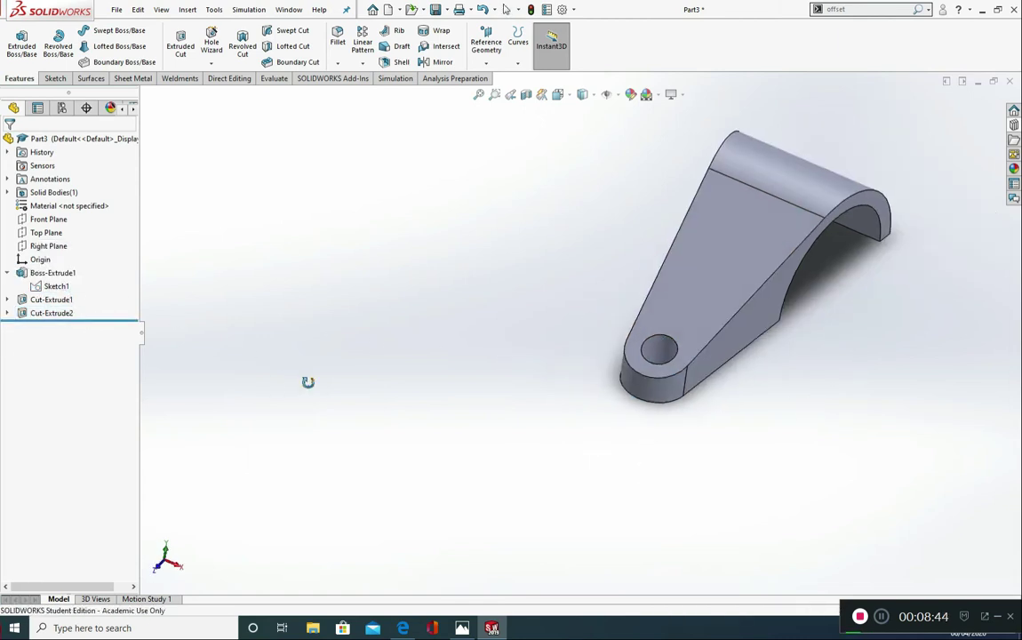
middle_drag(271, 240, 265, 229)
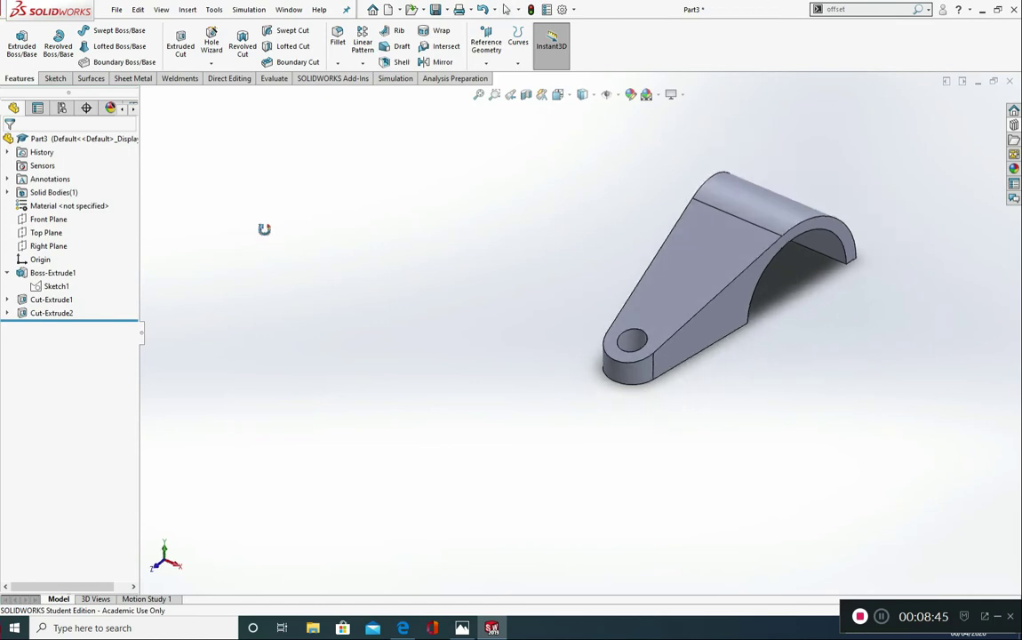
Shell the arm with a 7 mm wall thickness, removing the sloped top face, after checking the thickness in the drawing.
click(398, 61)
click(724, 258)
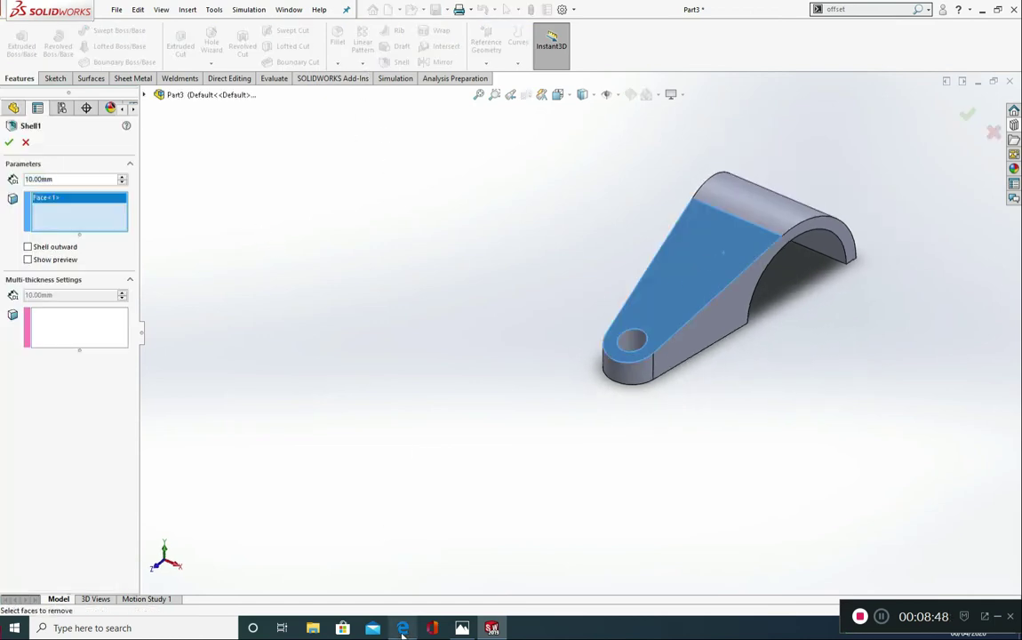
click(451, 591)
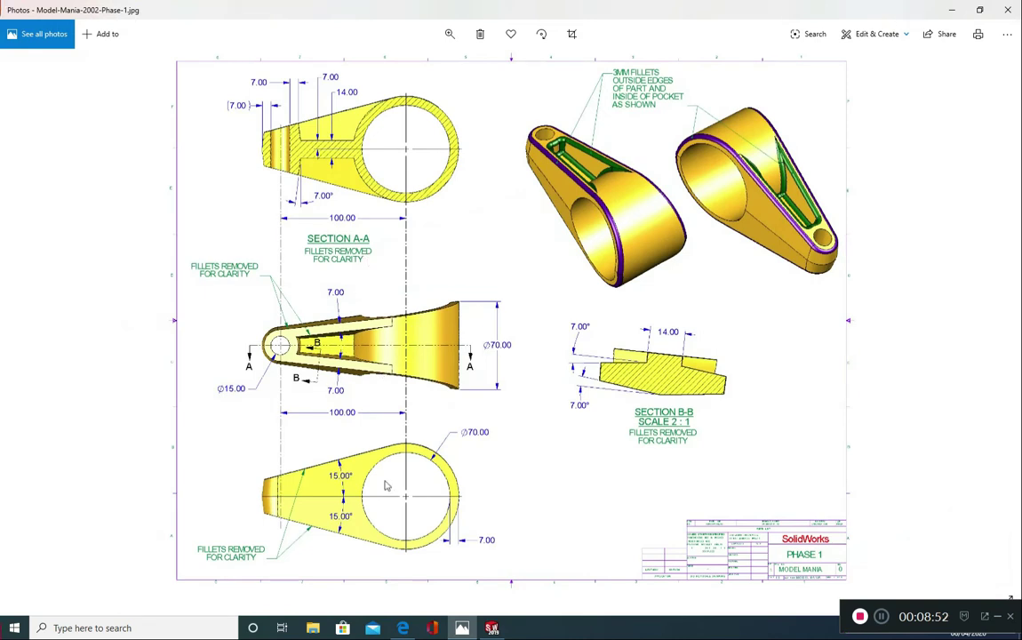
key(alt+Tab)
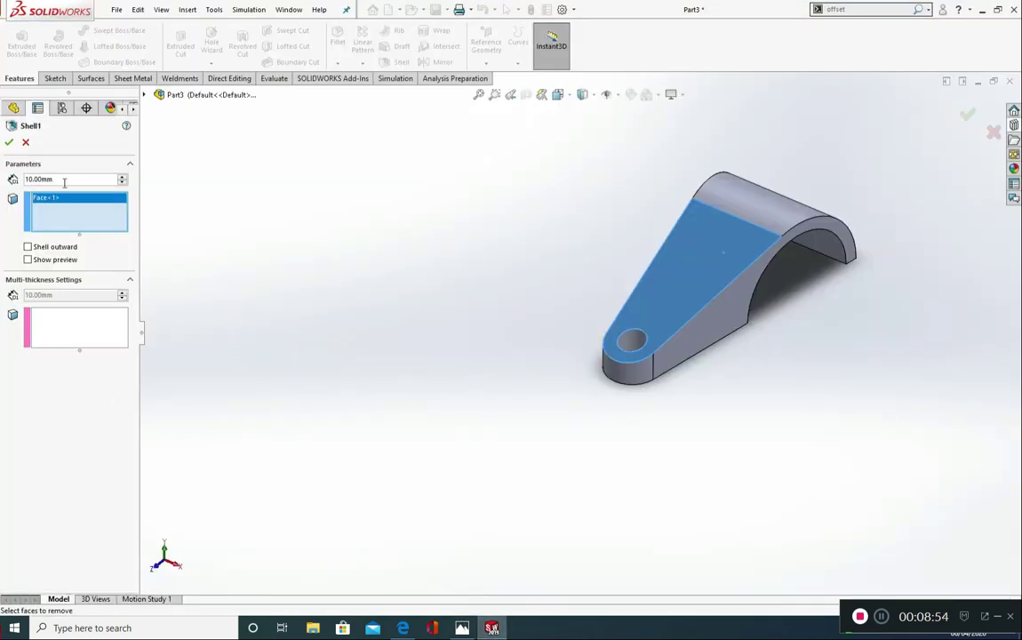
text(7)
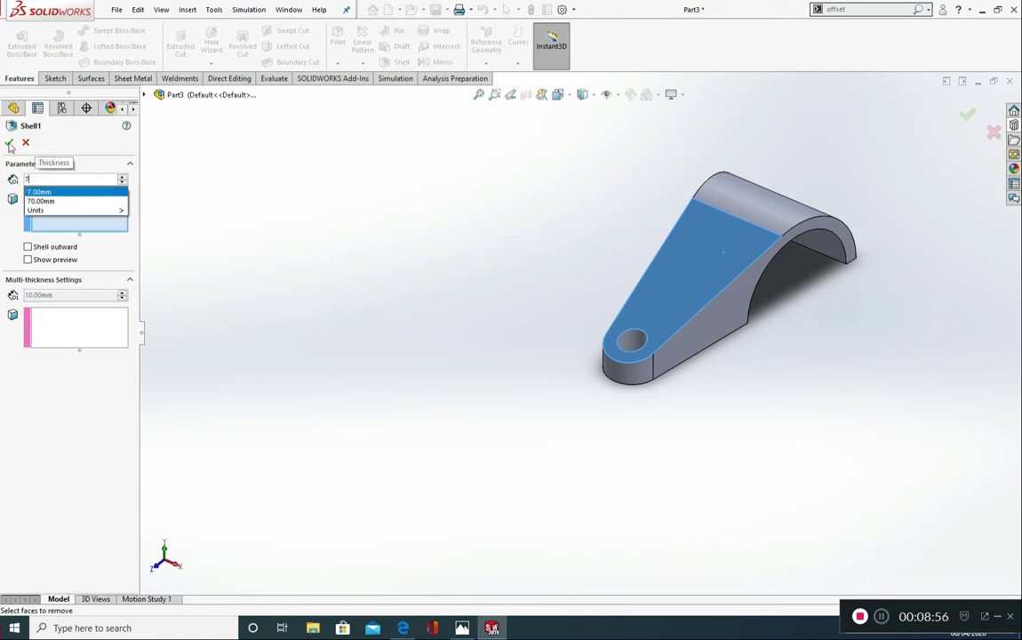
click(9, 143)
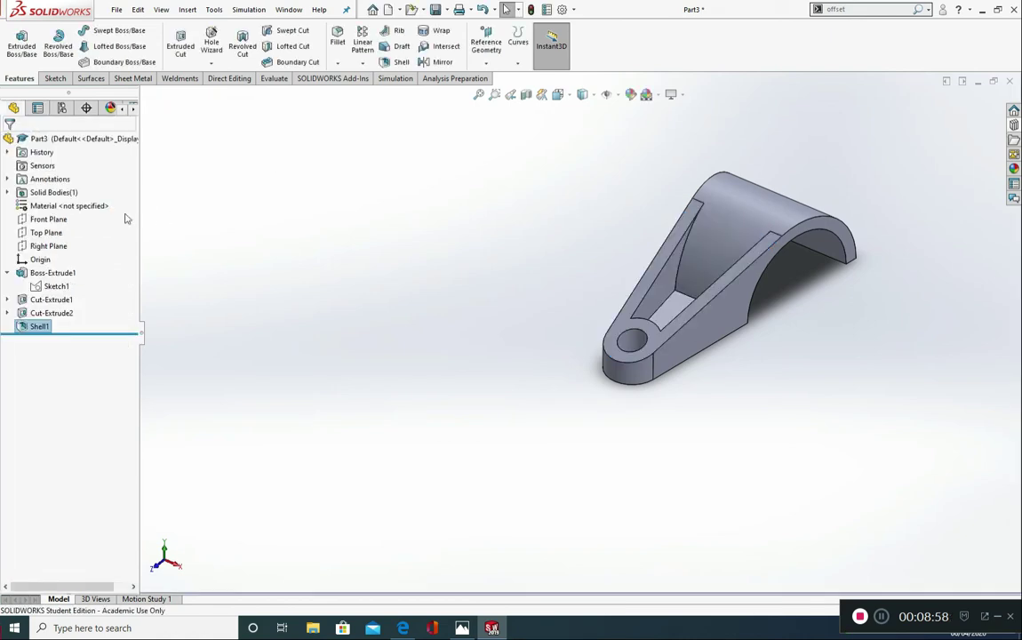
Delete the shell feature from the arm.
scroll(671, 265, down, 4)
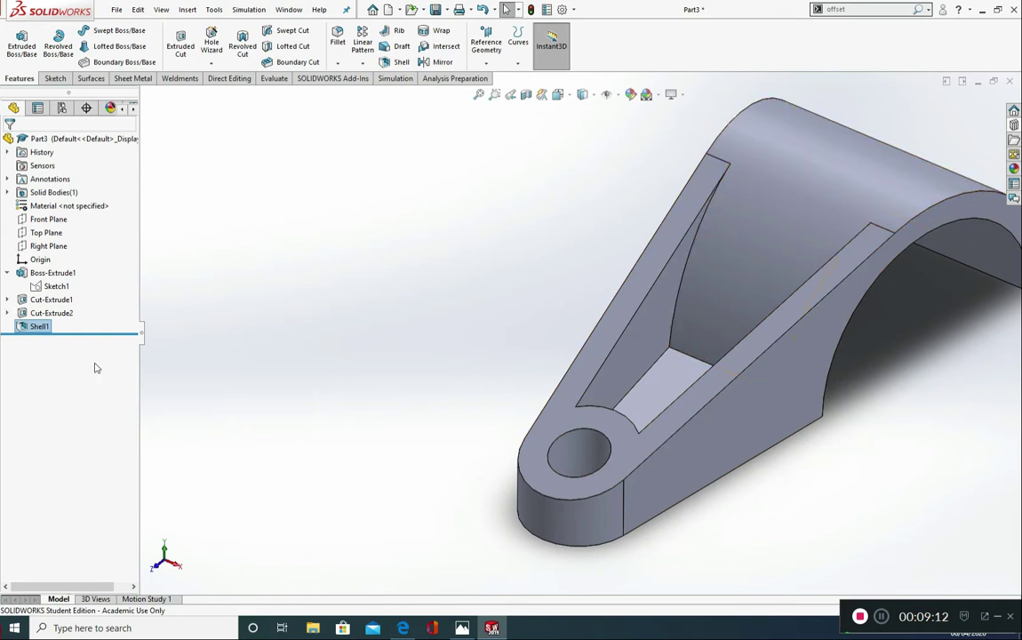
right_click(38, 327)
click(404, 352)
right_click(45, 327)
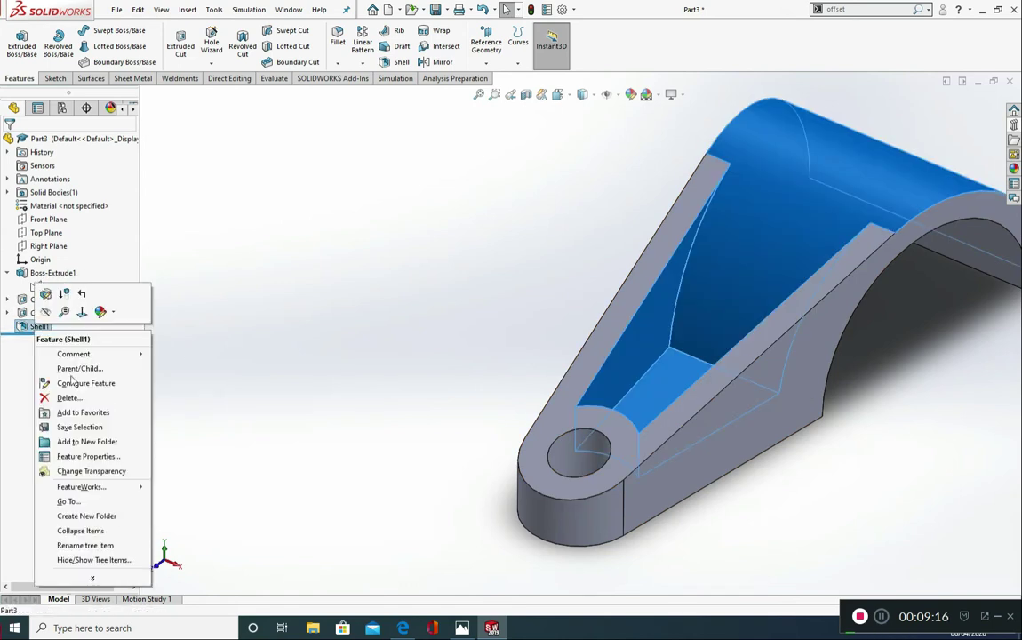
click(67, 393)
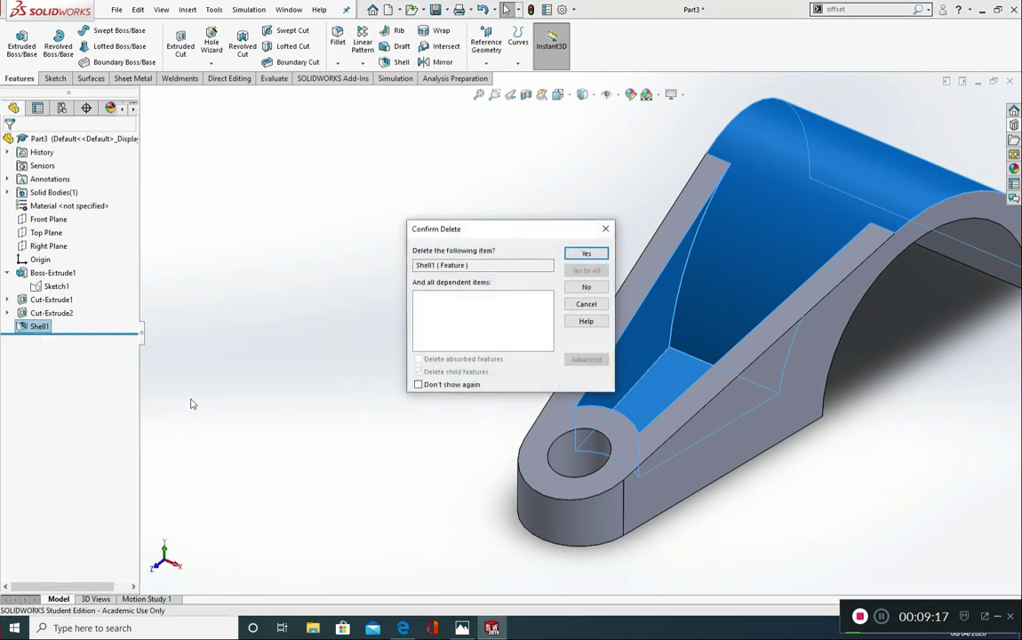
click(584, 254)
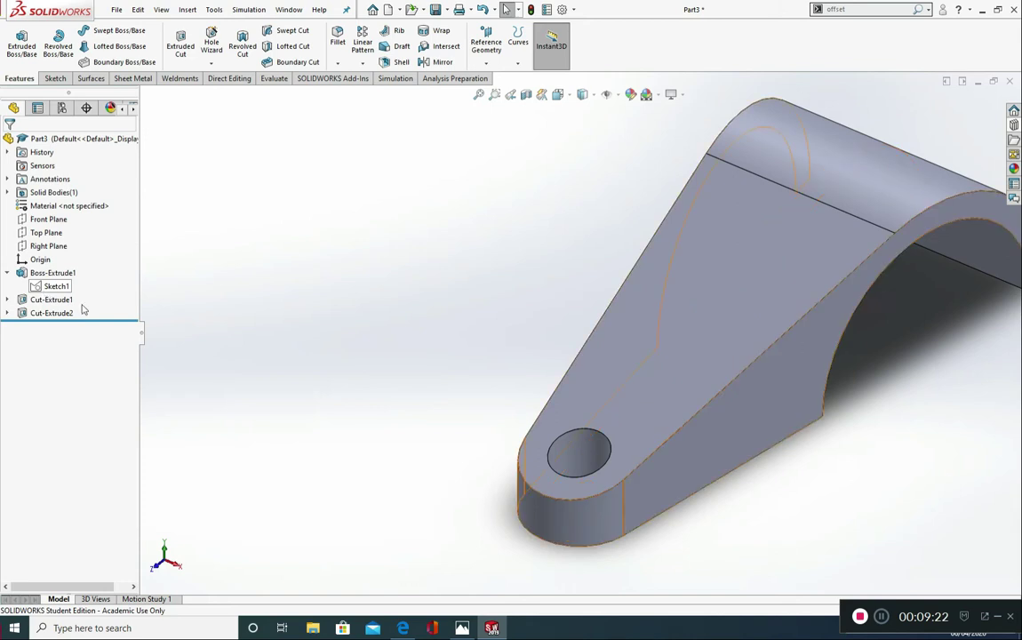
Create a 7 mm offset surface from the flat underside and the inner arch face, directed into the solid.
middle_drag(453, 311, 424, 261)
click(91, 79)
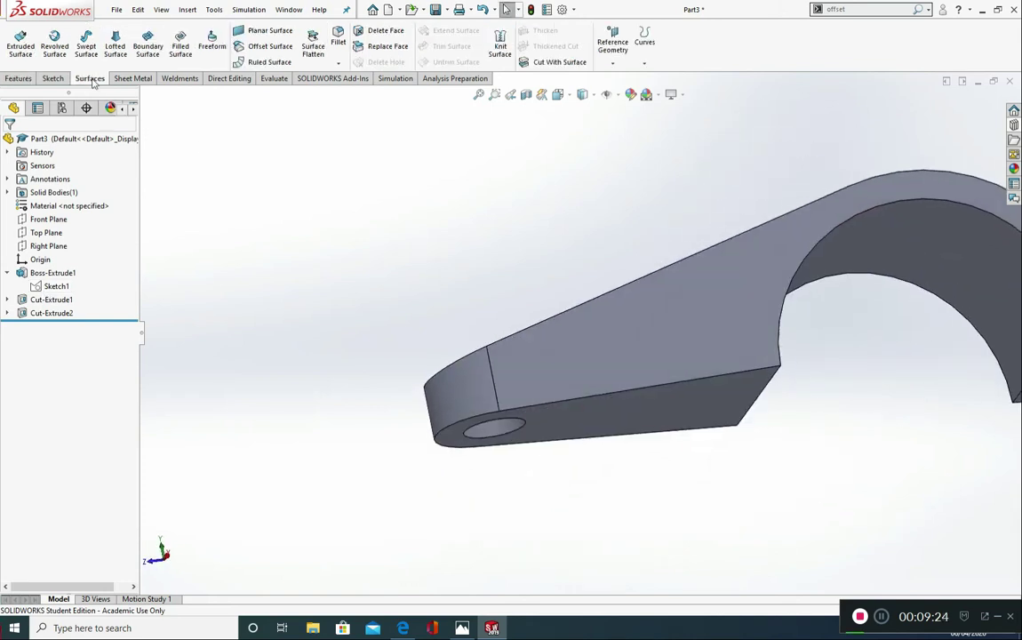
click(265, 47)
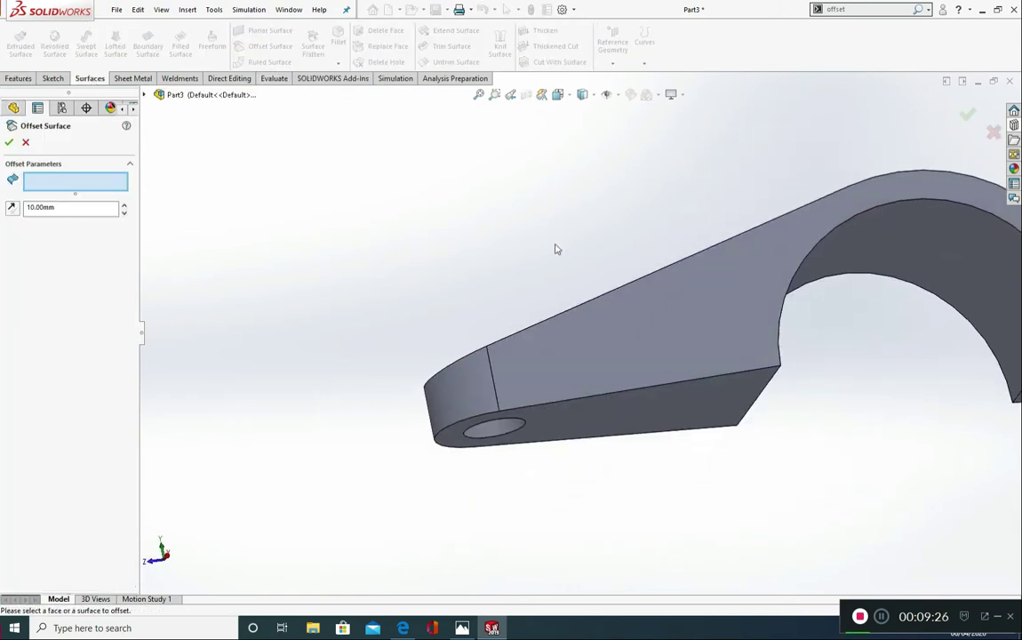
middle_drag(711, 359, 735, 424)
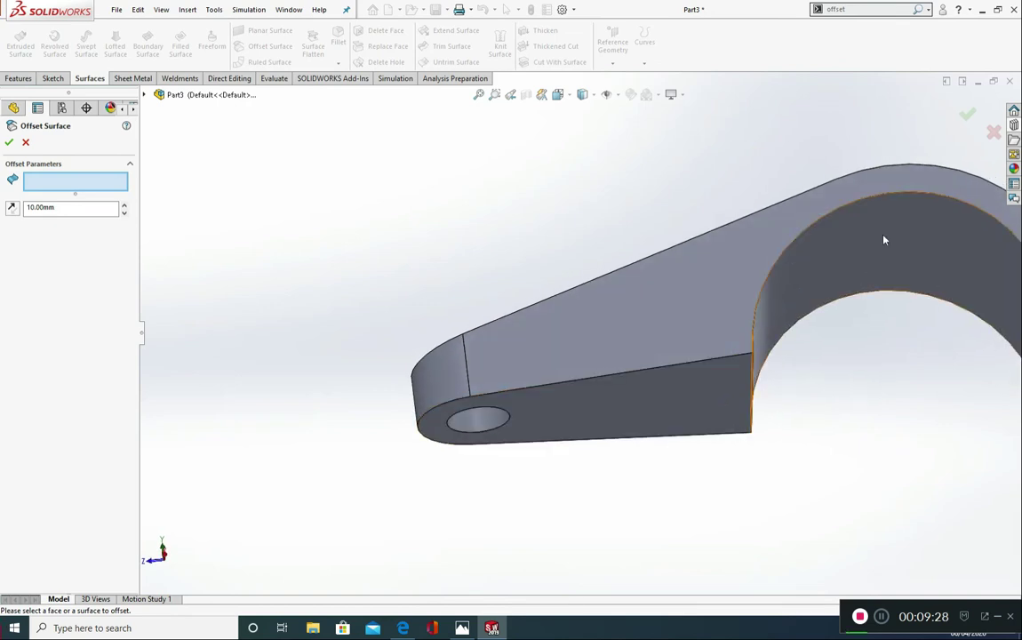
drag(80, 208, 2, 209)
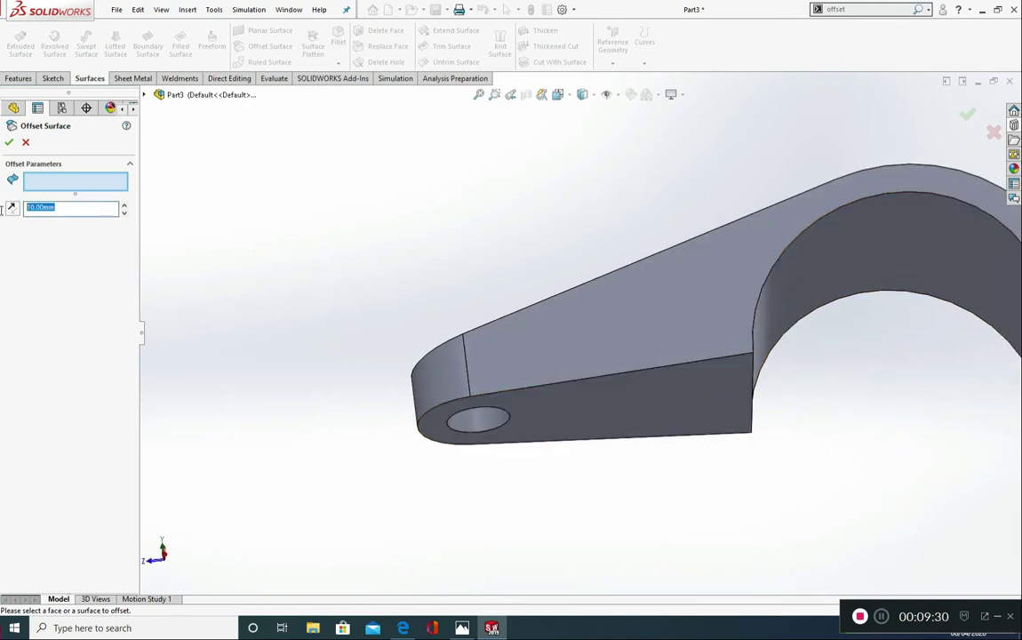
click(699, 393)
click(841, 262)
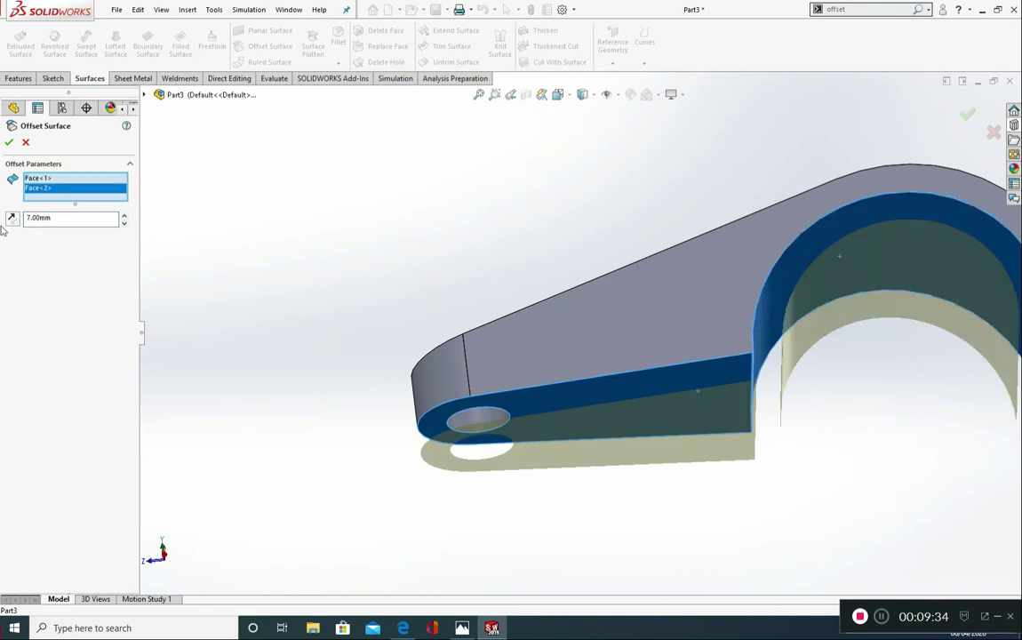
click(10, 219)
middle_drag(224, 270, 267, 356)
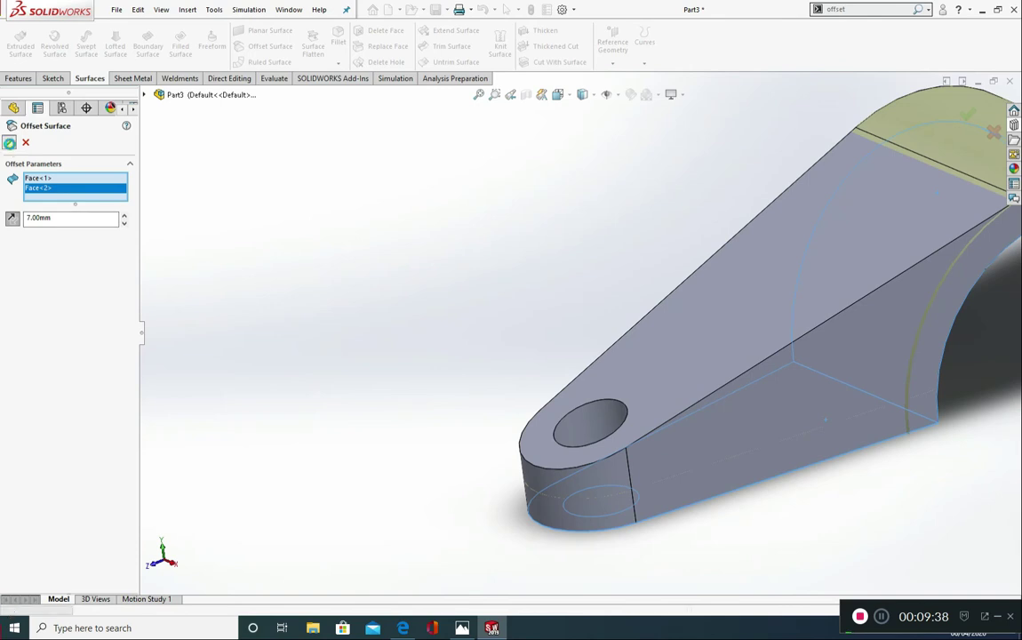
click(9, 143)
scroll(718, 462, down, 3)
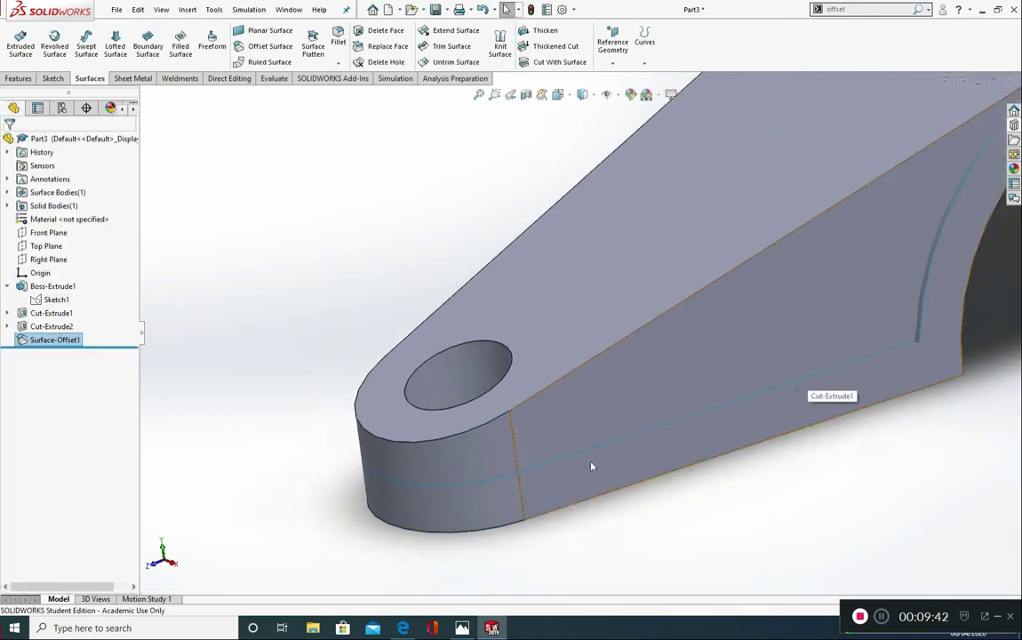
scroll(591, 466, up, 3)
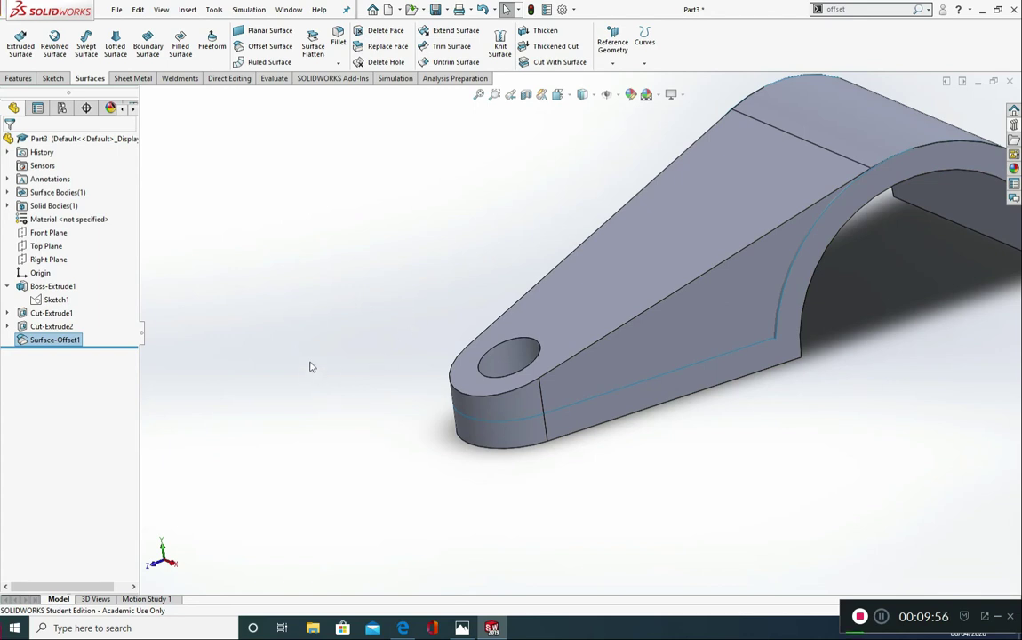
Start a sketch on the Top Plane and offset both tapered side edges of the arm 7 mm inward.
click(44, 246)
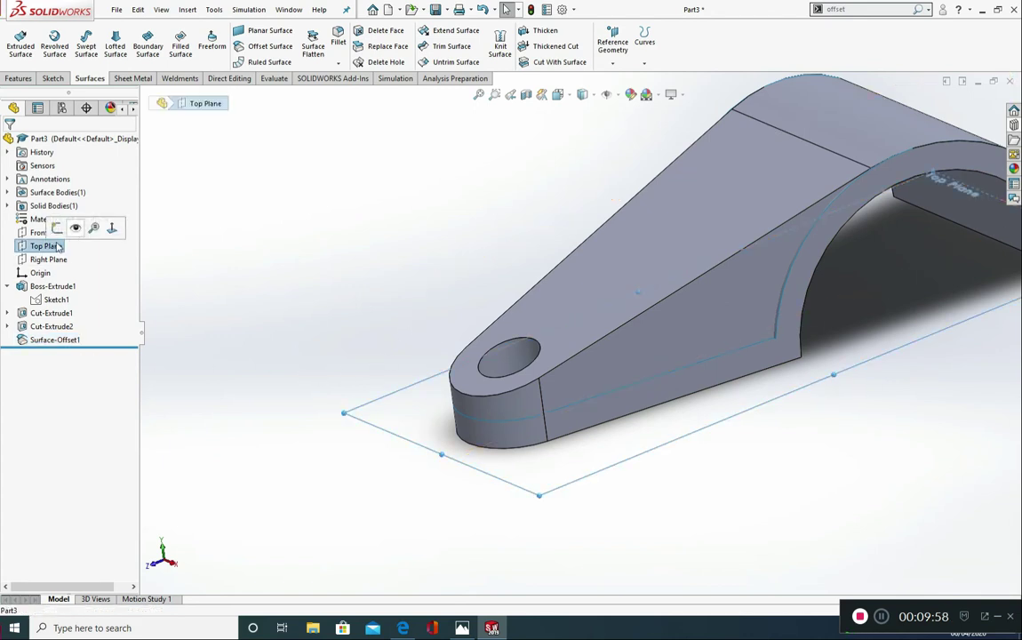
click(113, 230)
click(50, 246)
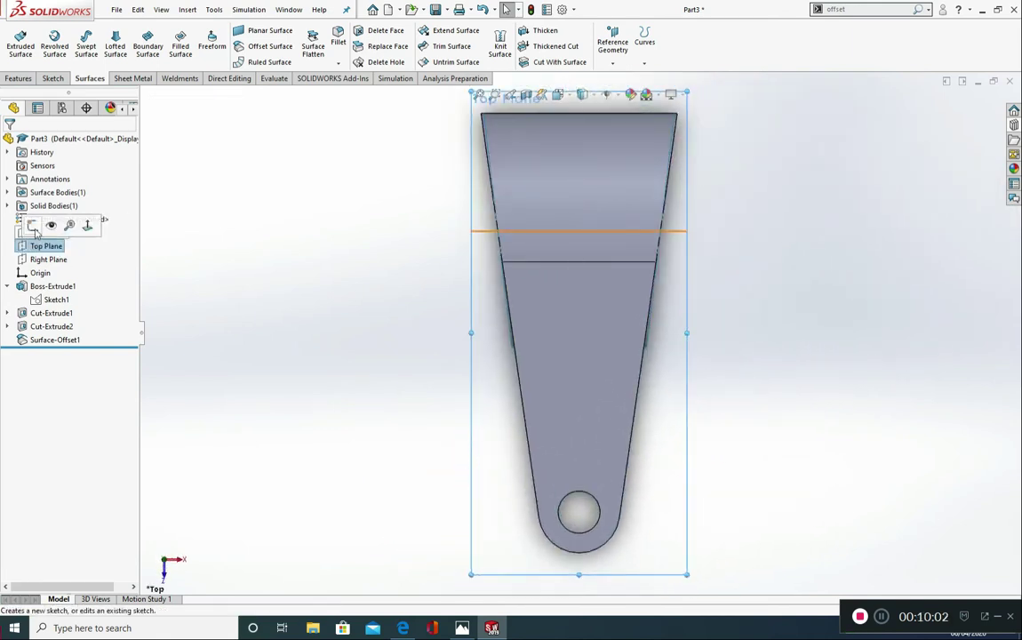
click(33, 211)
key(s)
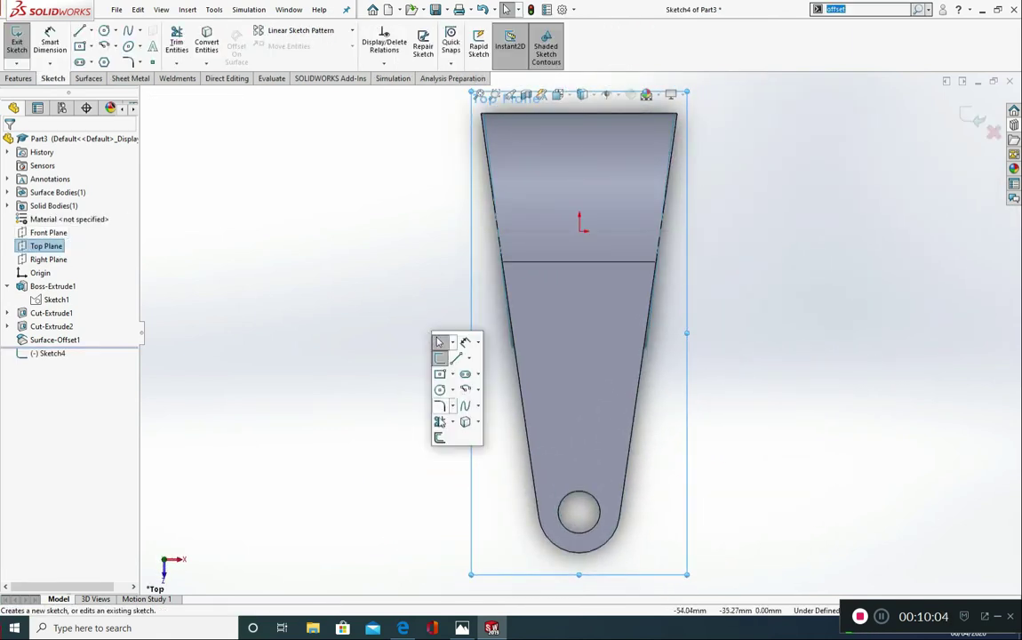
click(439, 439)
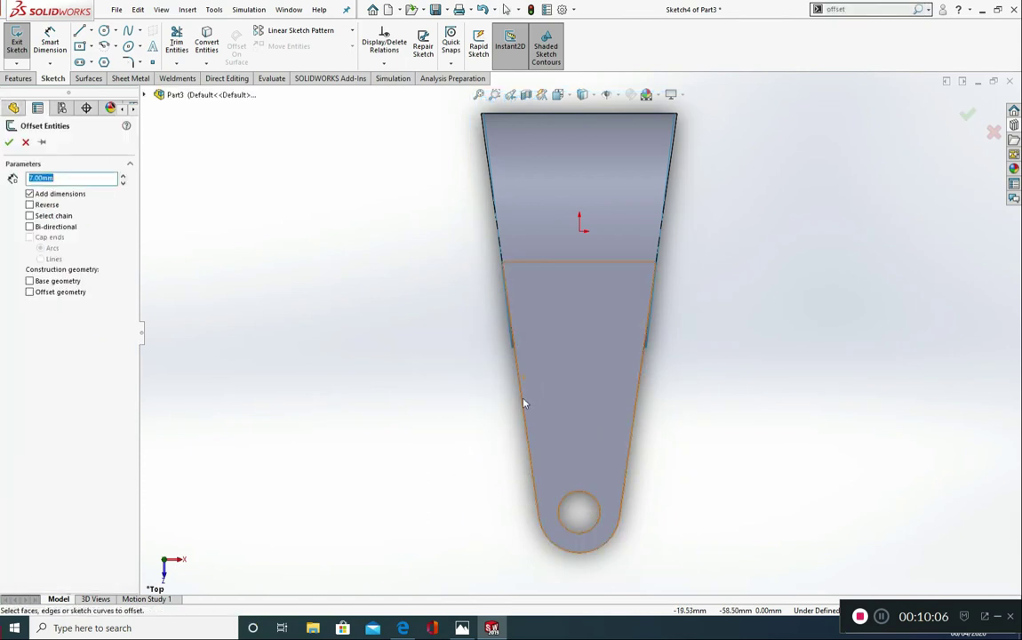
click(8, 142)
key(s)
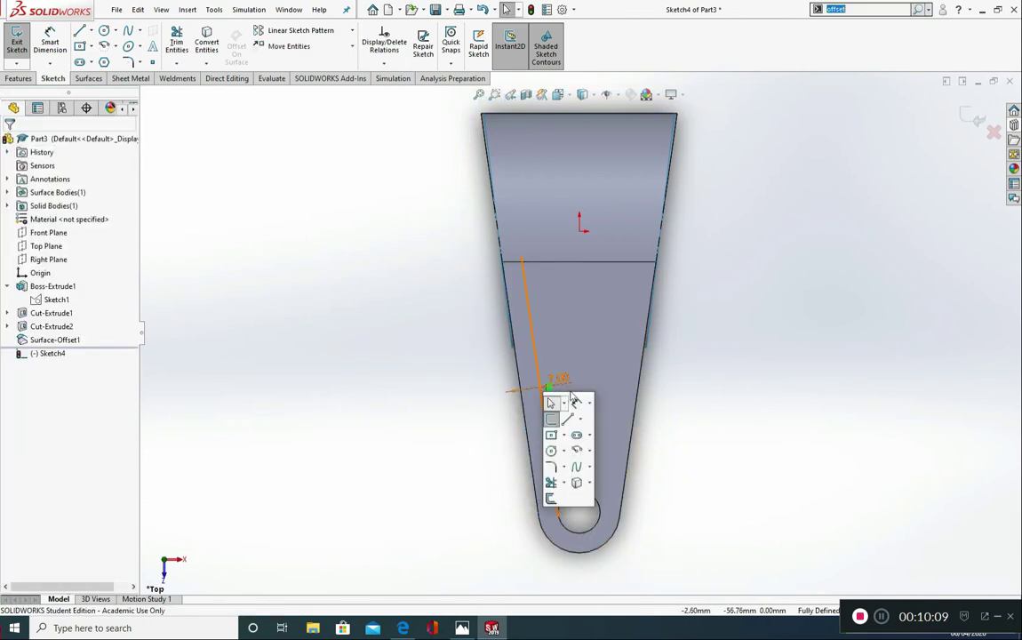
click(550, 500)
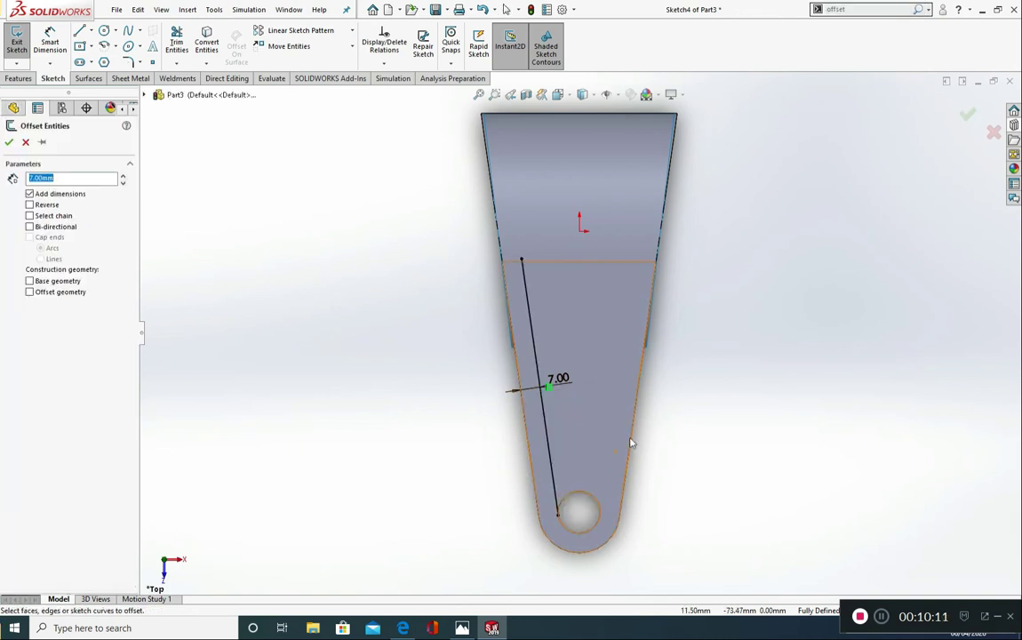
click(8, 142)
Offset the end hole's edge 7 mm outward and trim it with the side lines, leaving only the arc joining them.
key(s)
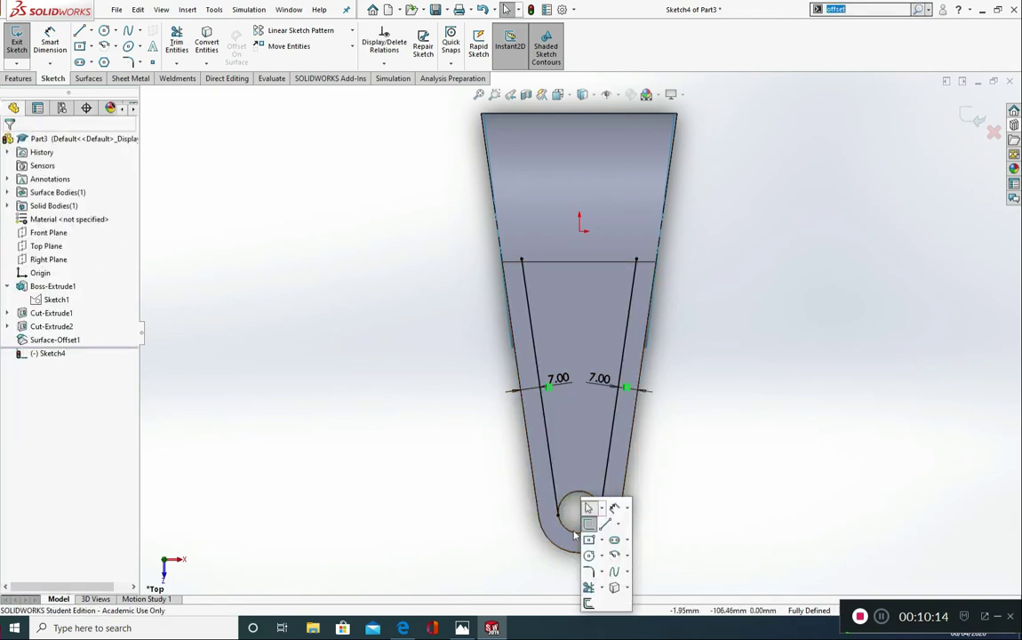
click(589, 603)
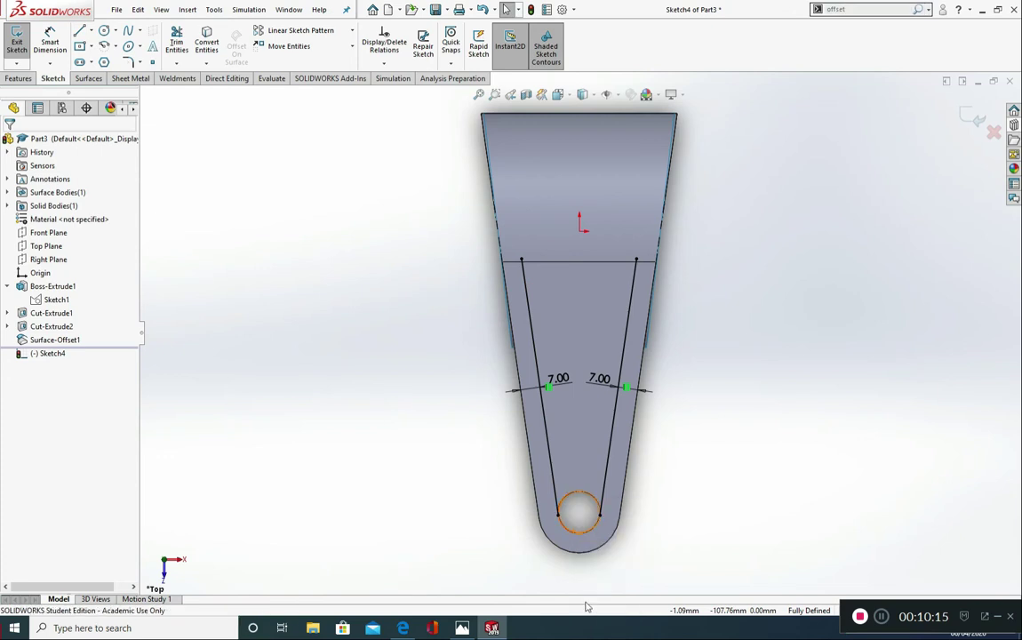
click(580, 537)
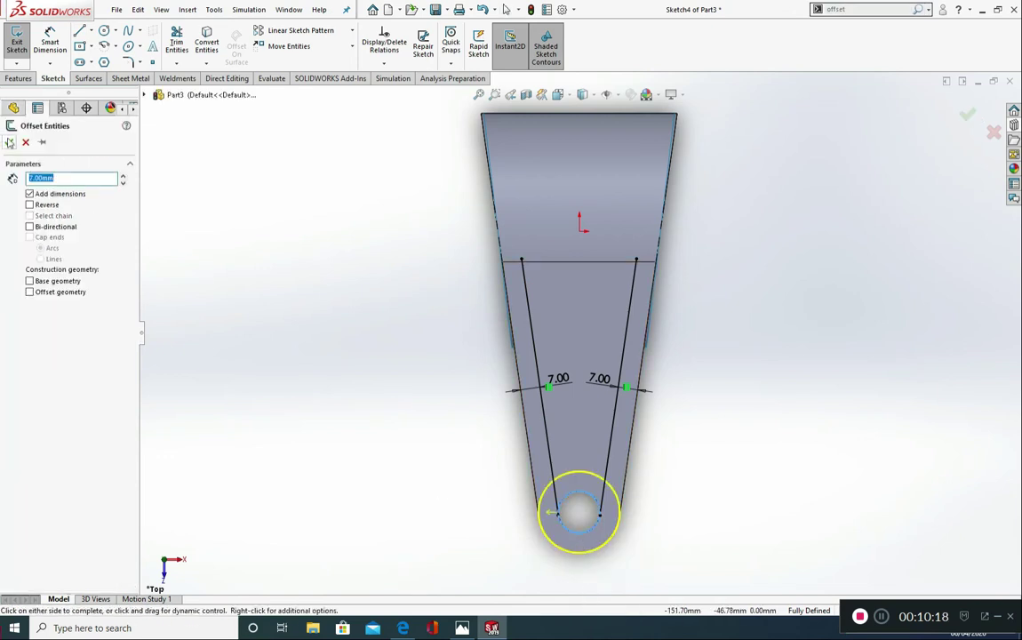
click(9, 142)
click(177, 42)
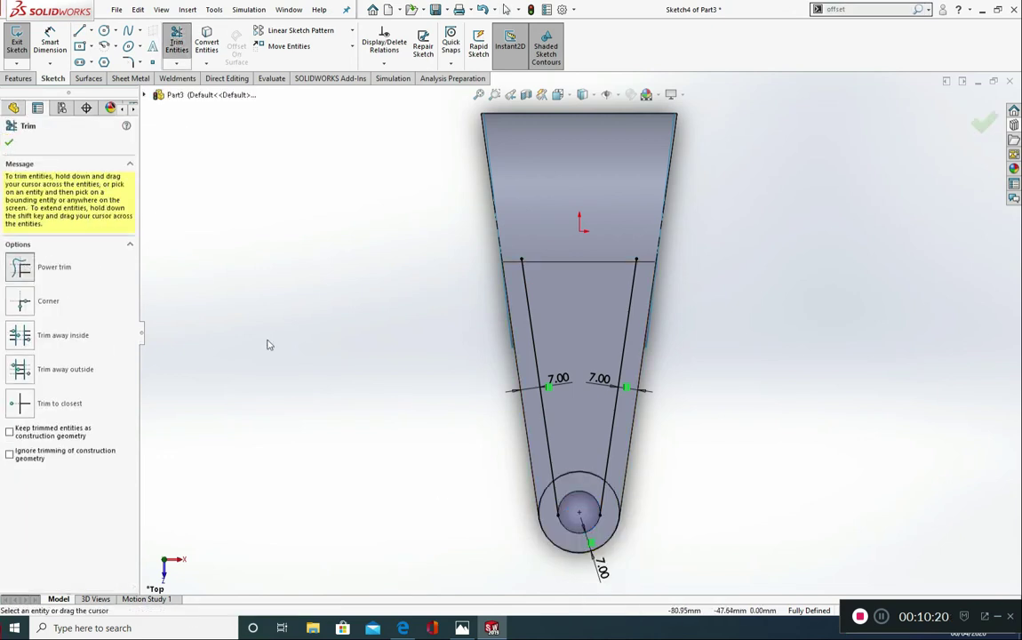
drag(801, 524, 348, 493)
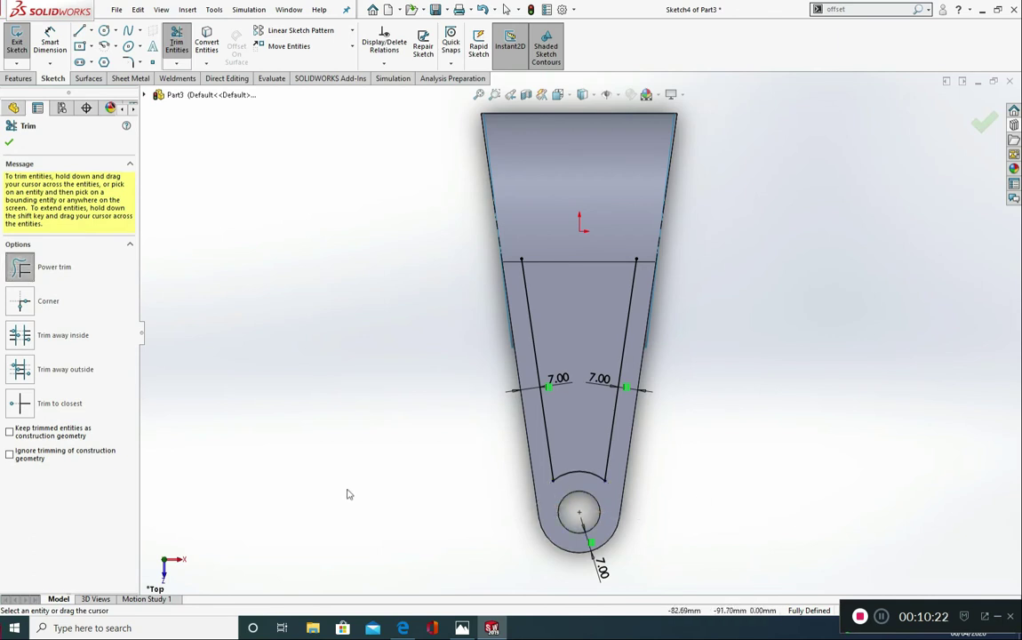
click(9, 143)
Close the pocket profile with a horizontal line between the open ends of the two side lines.
middle_drag(397, 240, 309, 169)
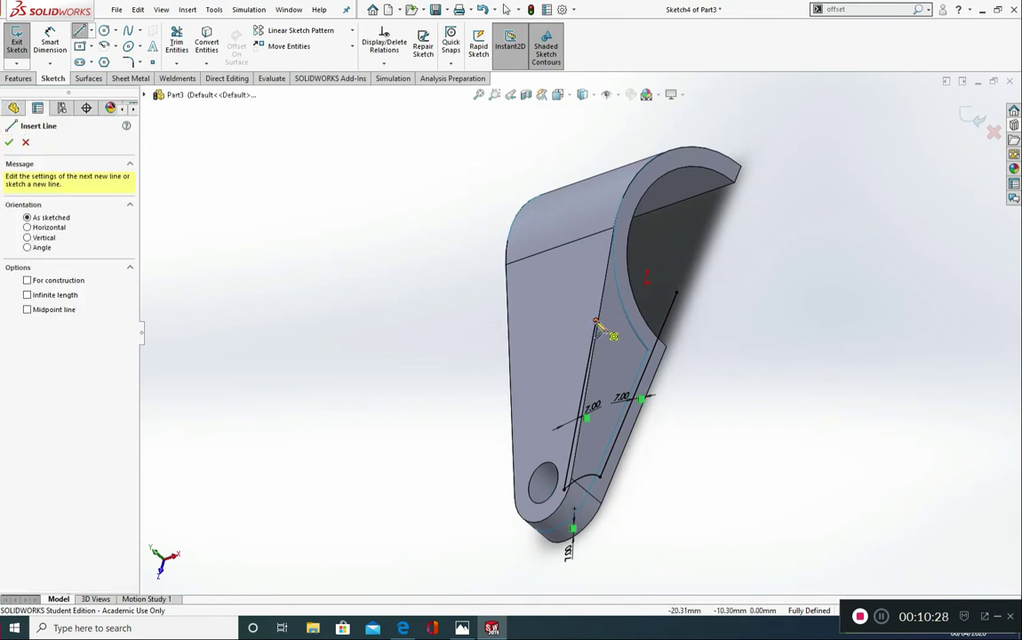
drag(595, 321, 676, 293)
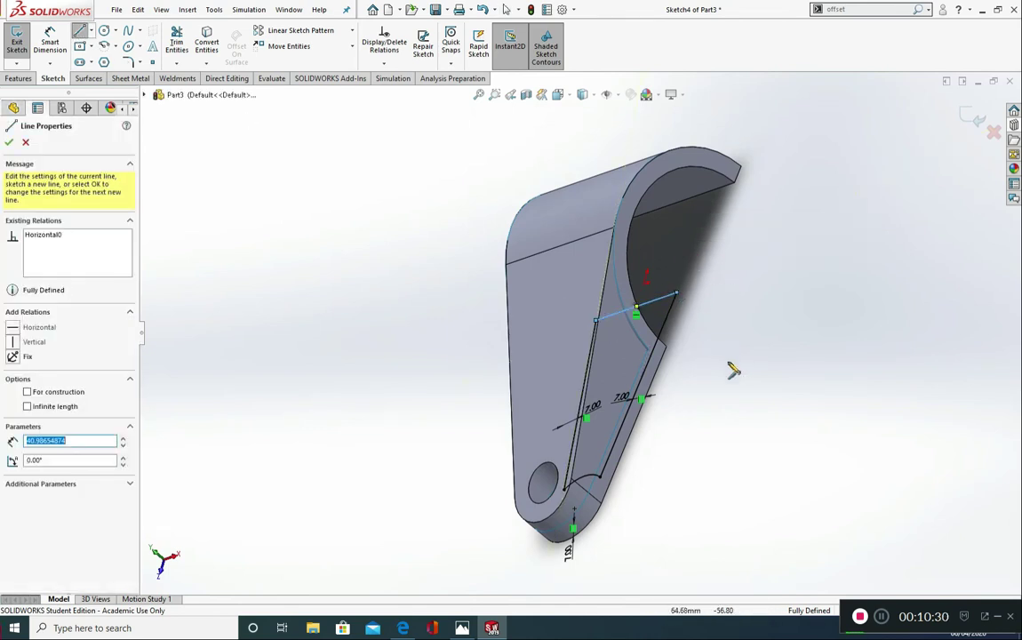
key(Escape)
Extrude-cut the pocket profile with a Blind depth of 70 mm, starting from a 100 mm offset above the sketch plane.
mouse_move(588, 340)
middle_down()
mouse_move(543, 315)
mouse_move(660, 540)
mouse_move(619, 470)
middle_up()
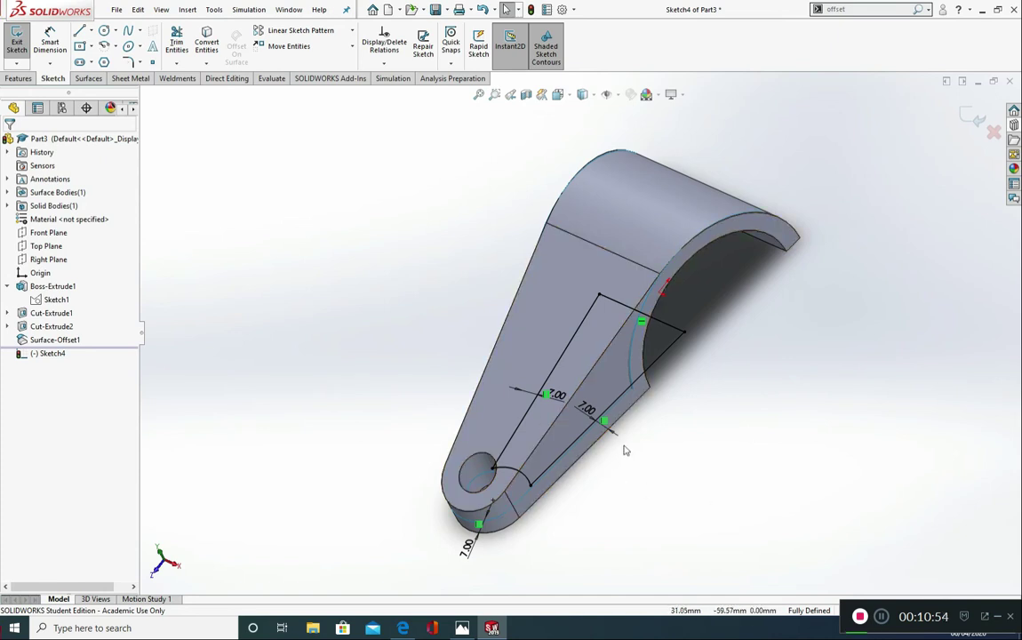
middle_drag(450, 390, 436, 273)
click(26, 79)
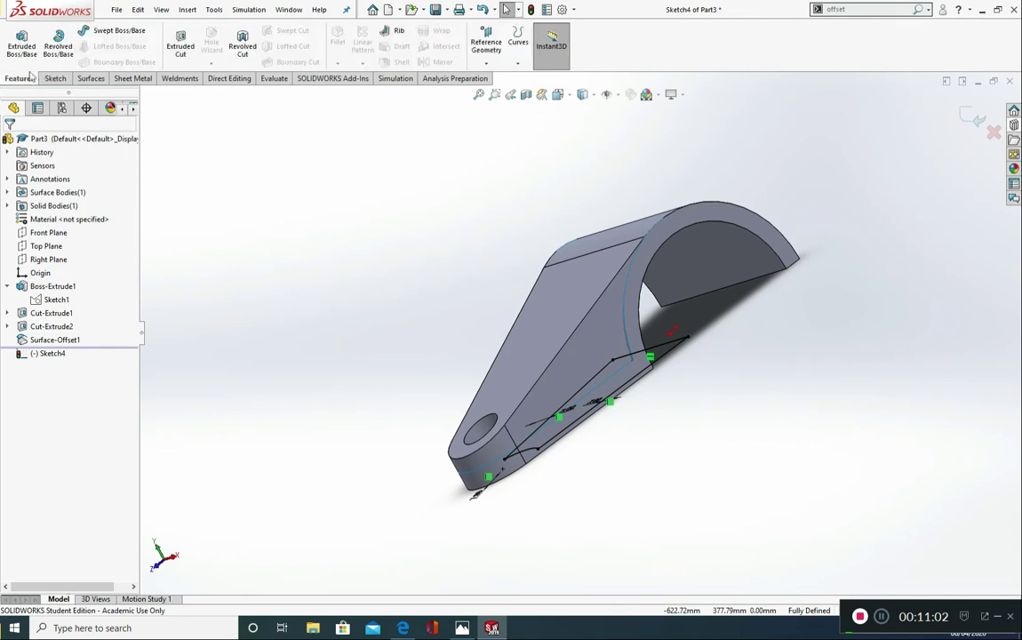
click(177, 40)
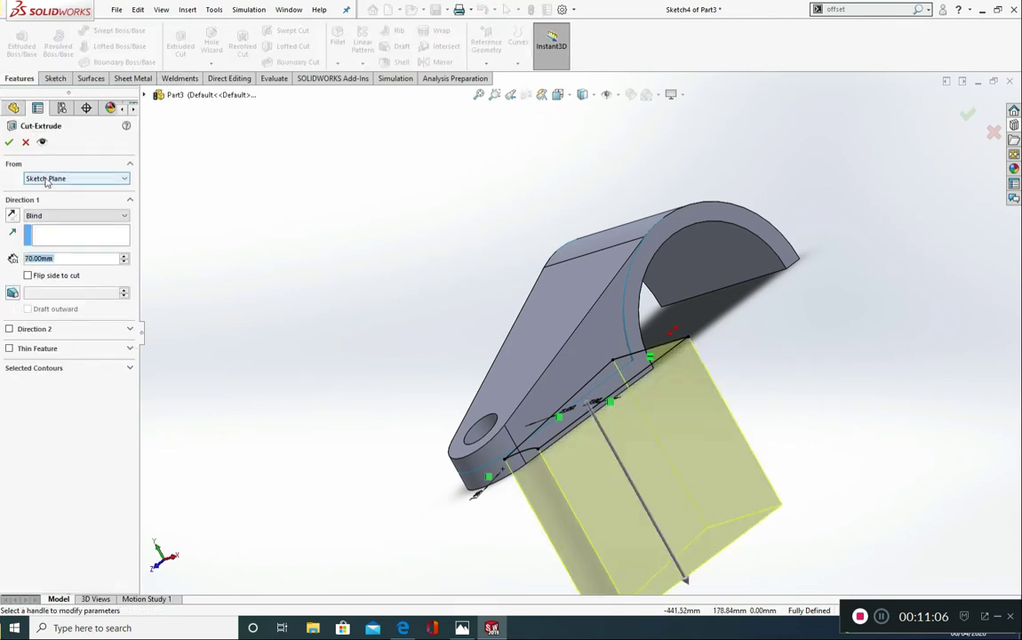
click(80, 179)
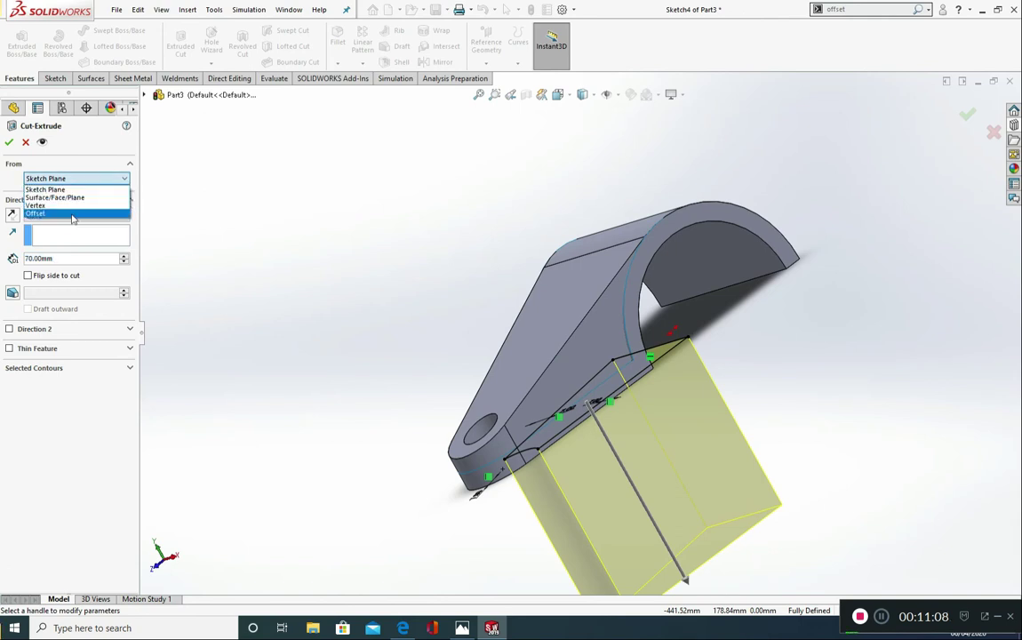
click(73, 213)
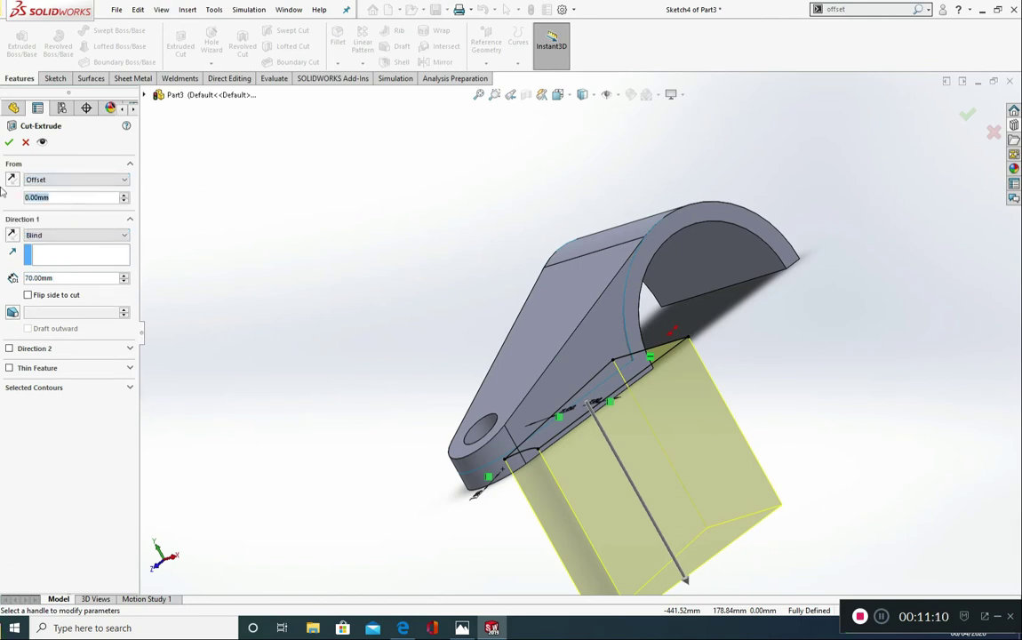
text(100)
key(Return)
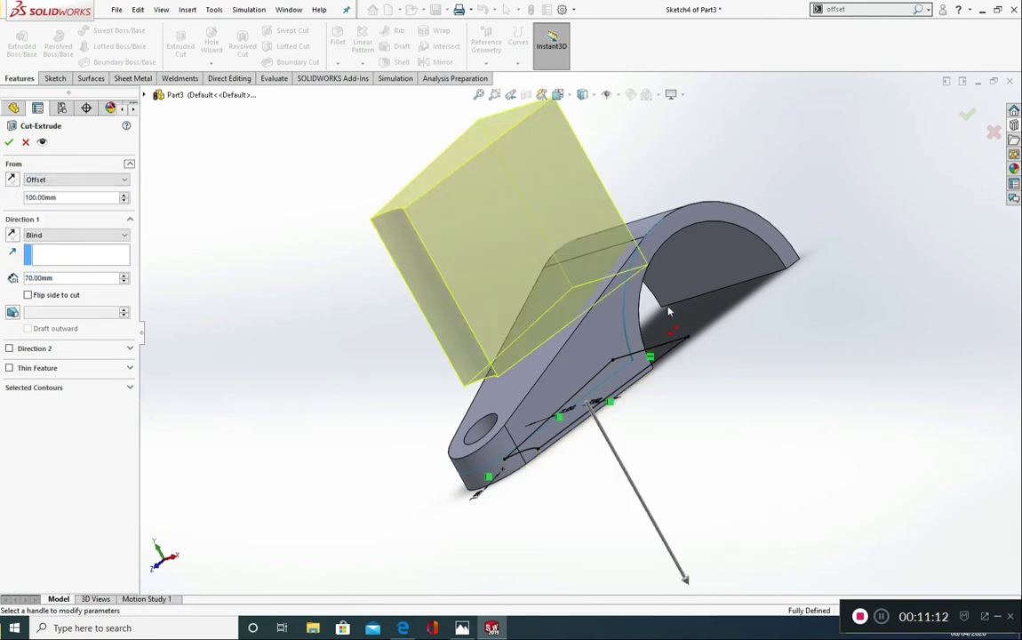
middle_drag(670, 311, 659, 304)
click(9, 142)
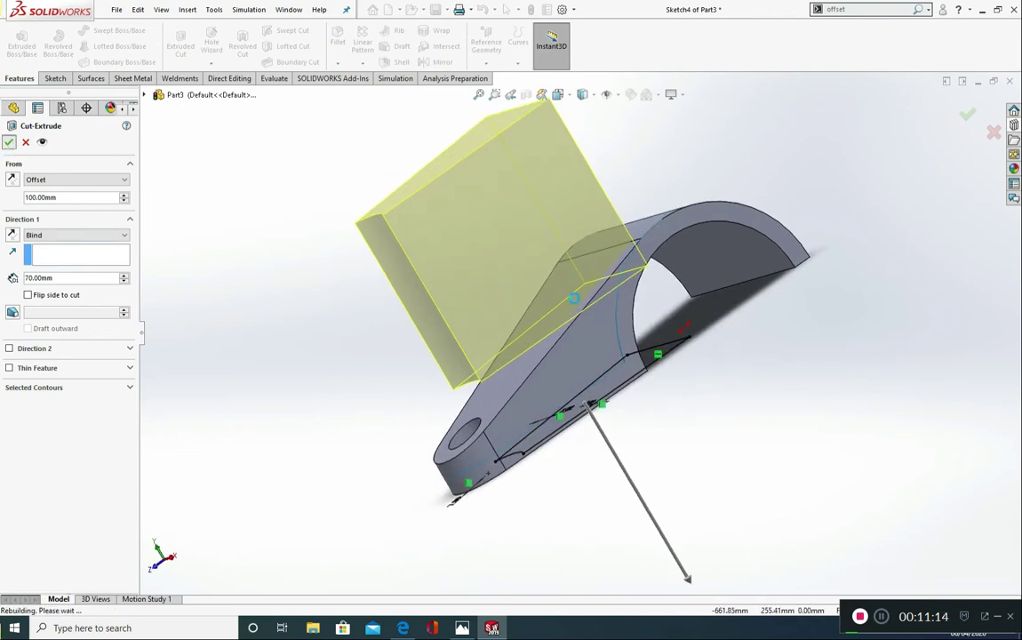
Edit the pocket cut so that it ends Up To Surface at the offset surface instead of at a blind depth.
middle_drag(530, 279, 622, 345)
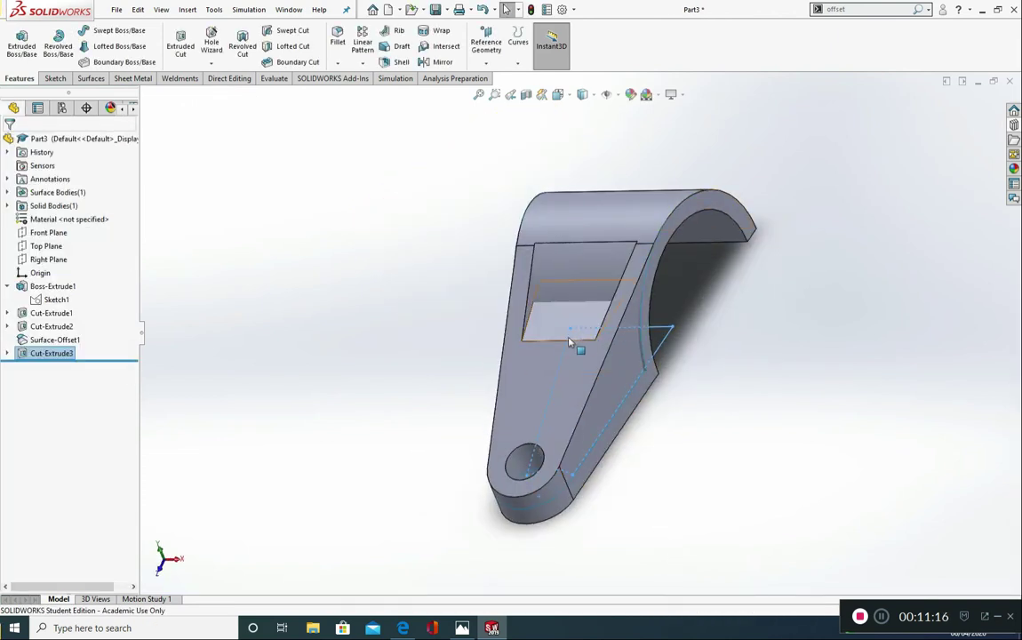
click(52, 353)
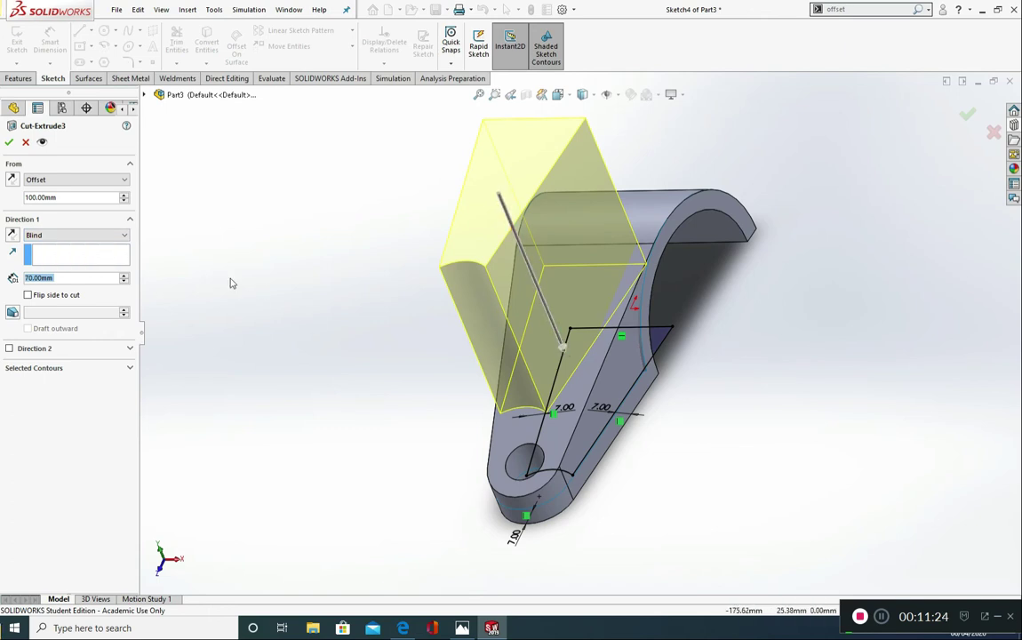
click(98, 237)
click(71, 287)
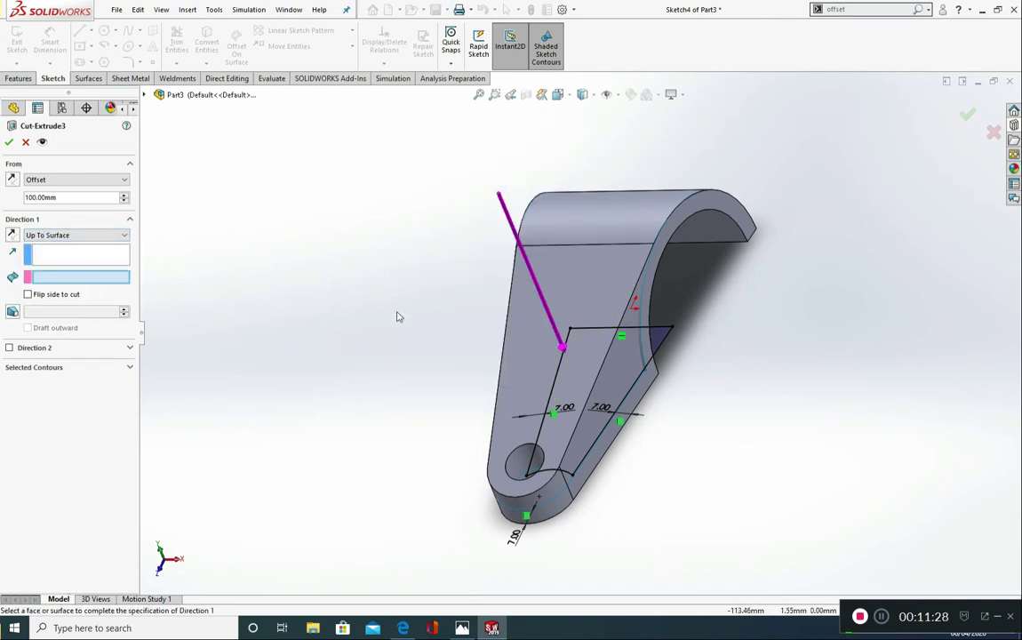
click(640, 321)
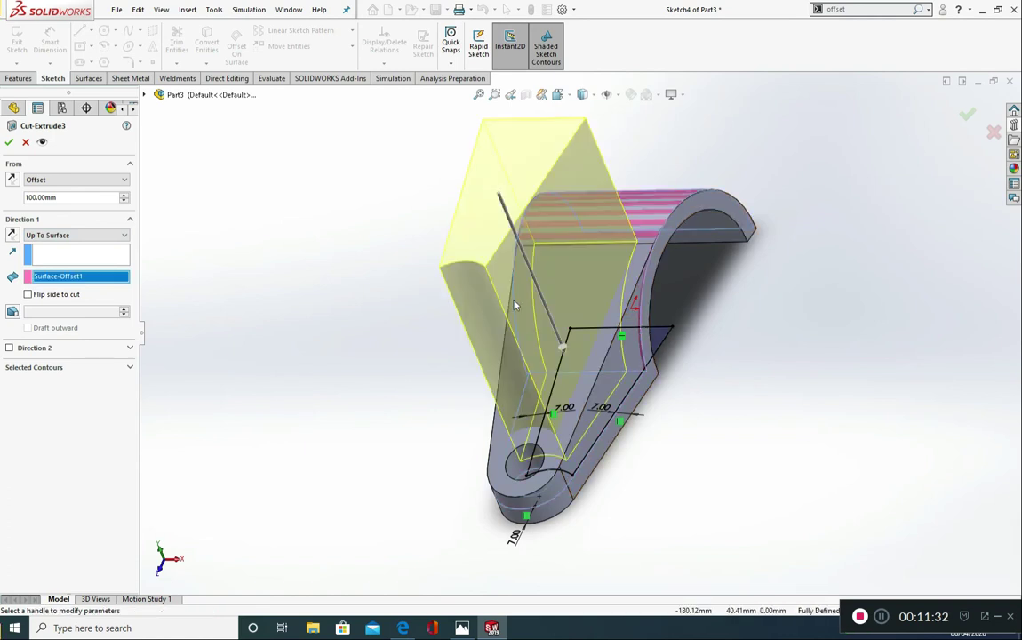
click(9, 142)
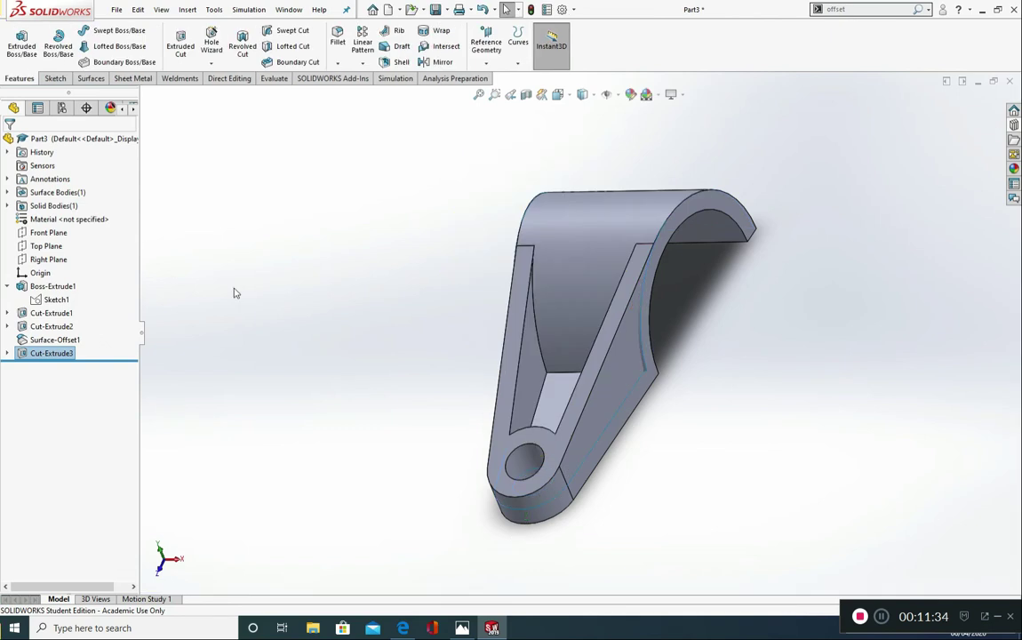
Hide the Surface-Offset1 surface body.
mouse_move(316, 312)
middle_down()
mouse_move(340, 310)
mouse_move(324, 294)
middle_up()
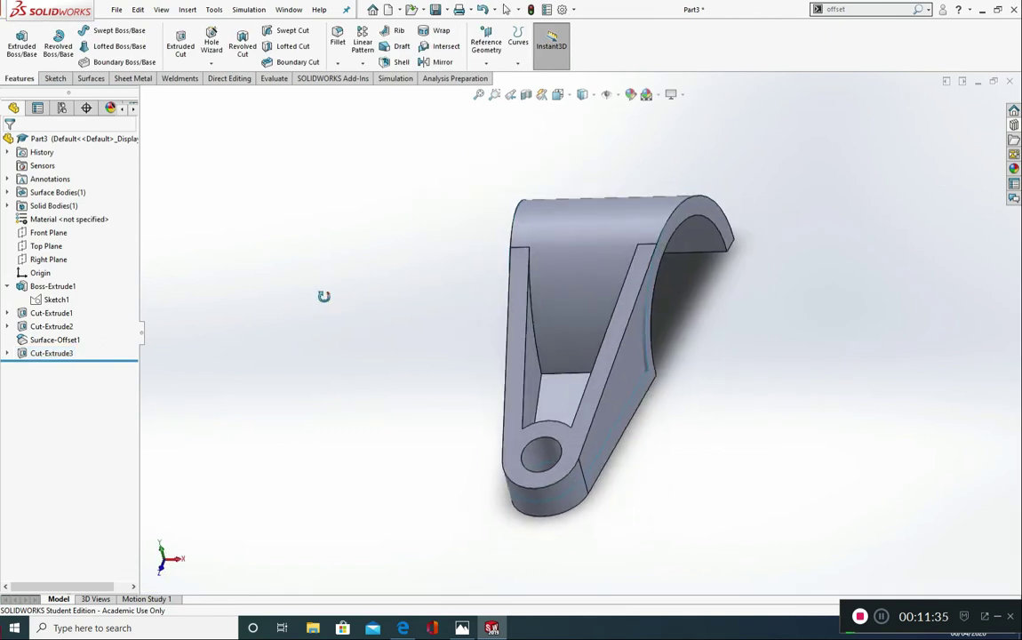
click(9, 194)
click(59, 205)
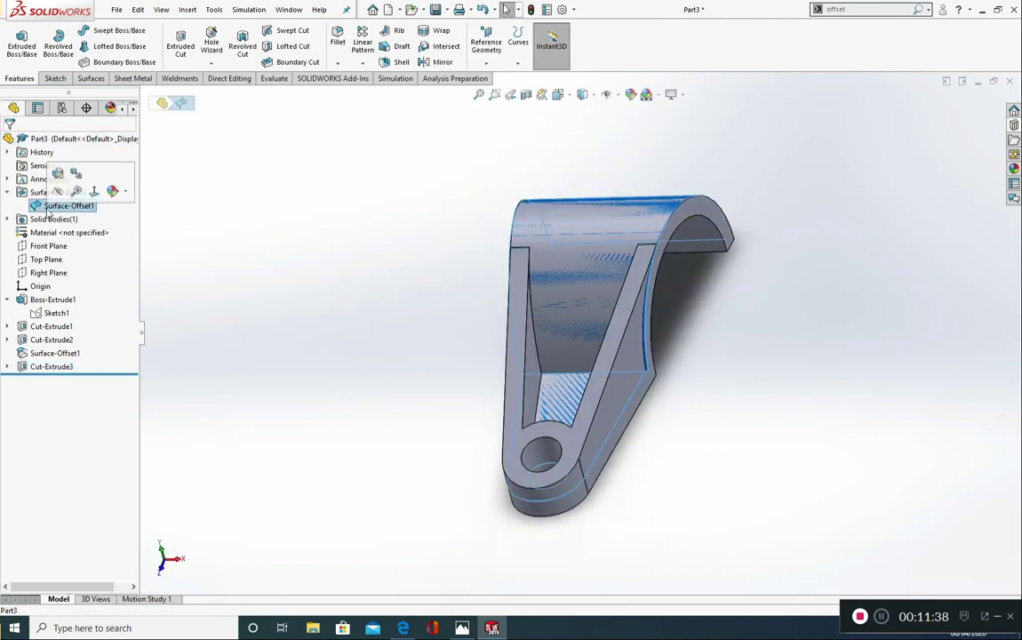
click(56, 192)
middle_drag(358, 335, 744, 418)
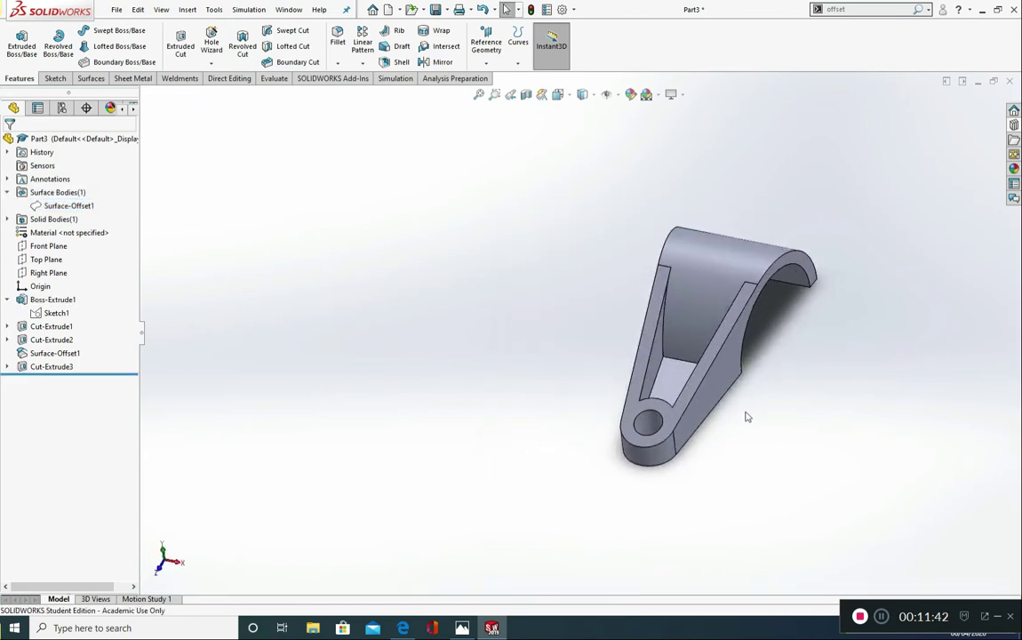
Check the reference drawing, then add a 7° neutral-plane draft from the Top Plane to the arm's outer side faces and rounded end face.
click(464, 622)
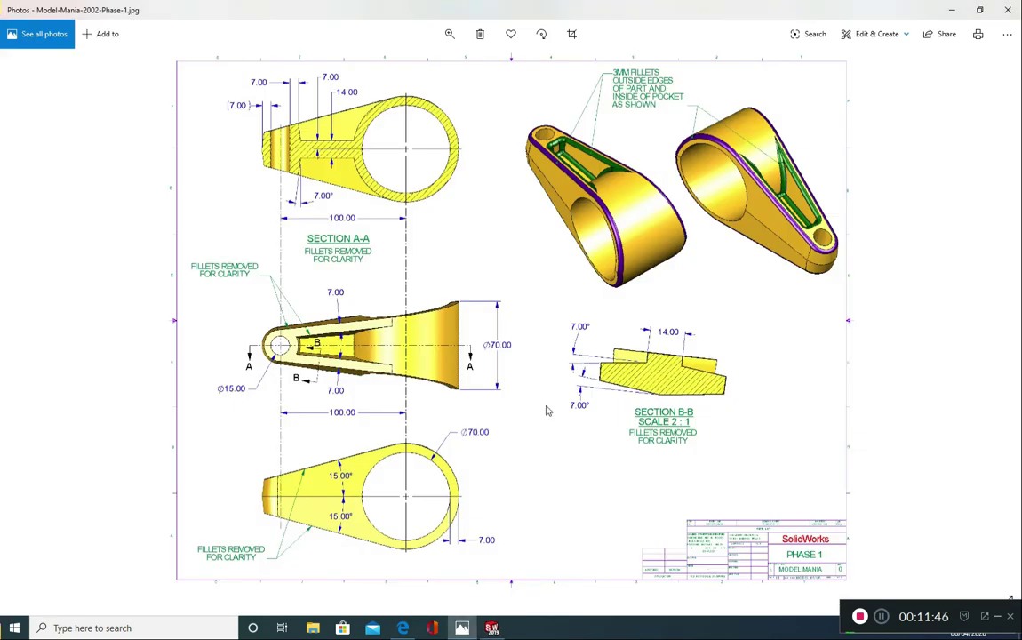
click(464, 626)
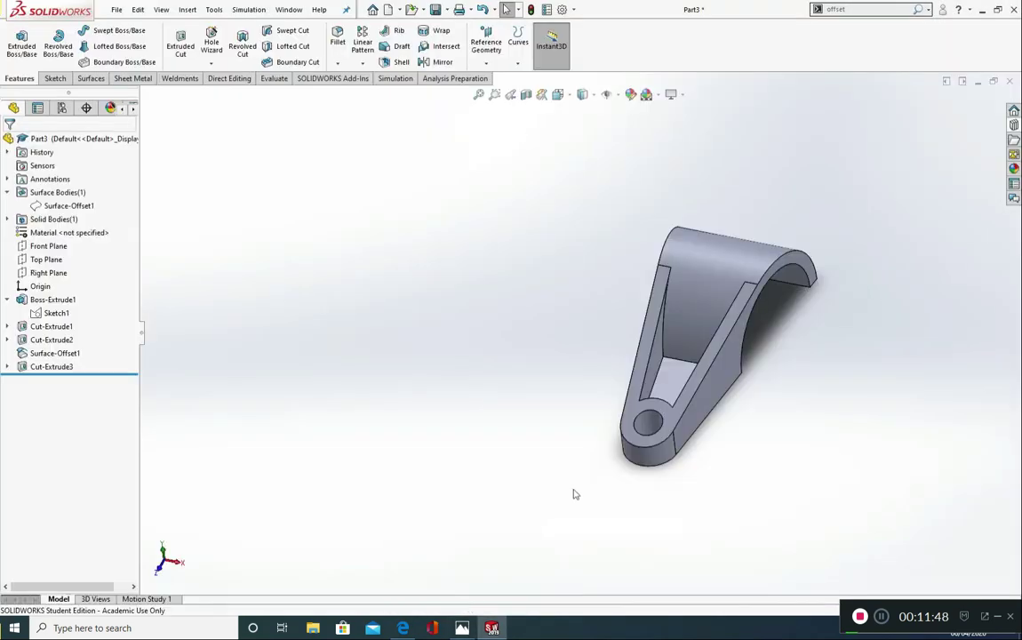
key(alt+Tab)
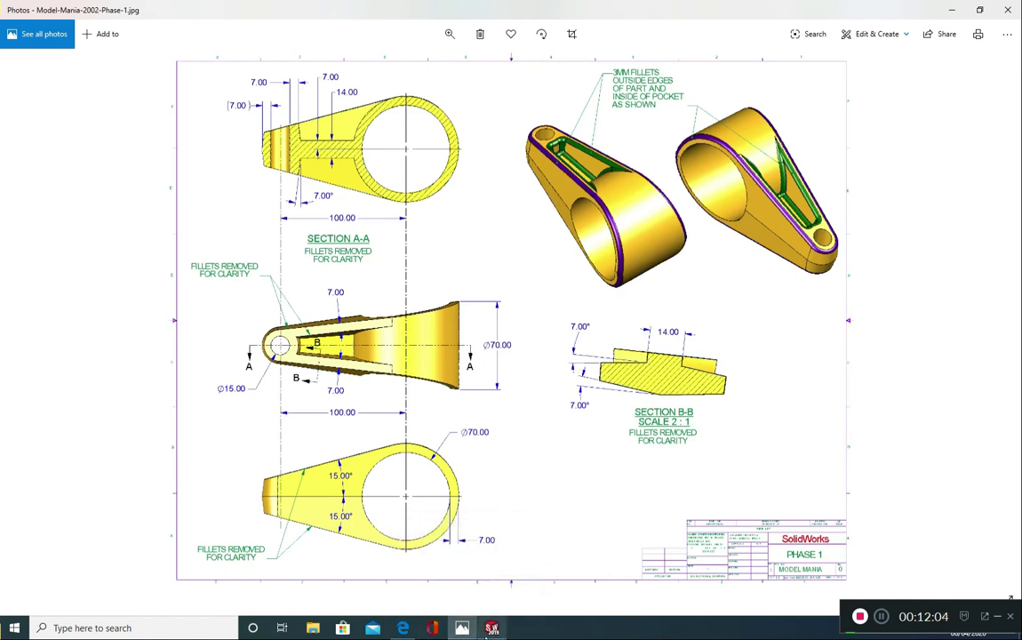
click(491, 627)
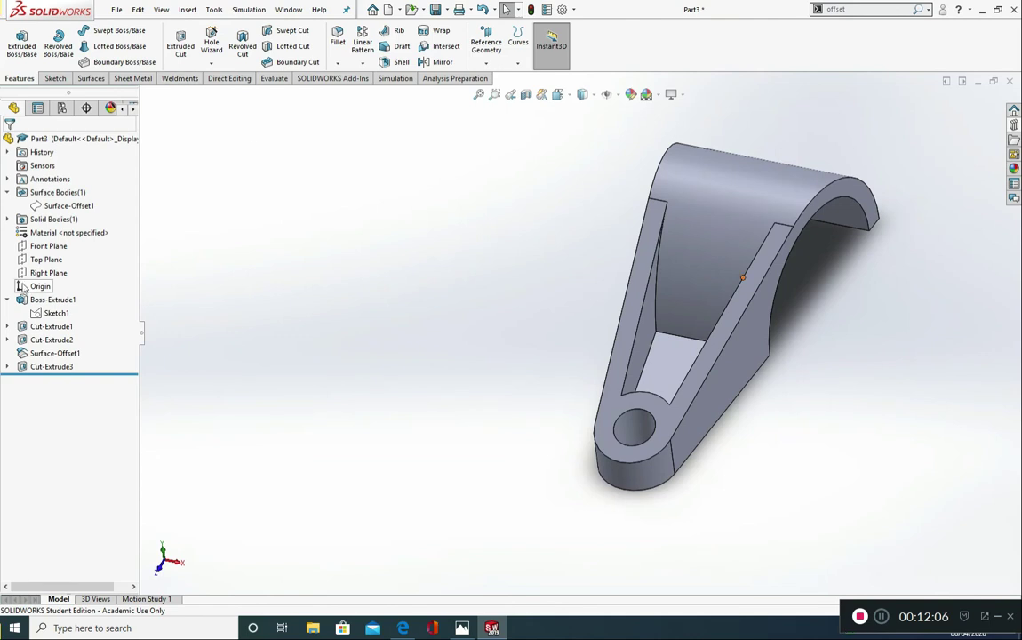
click(46, 259)
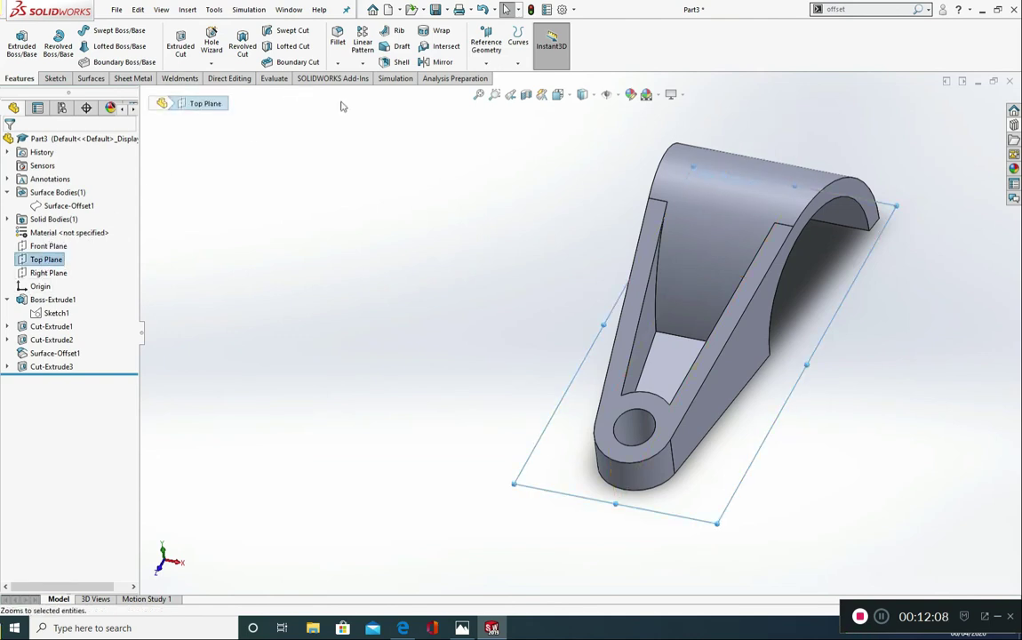
click(395, 49)
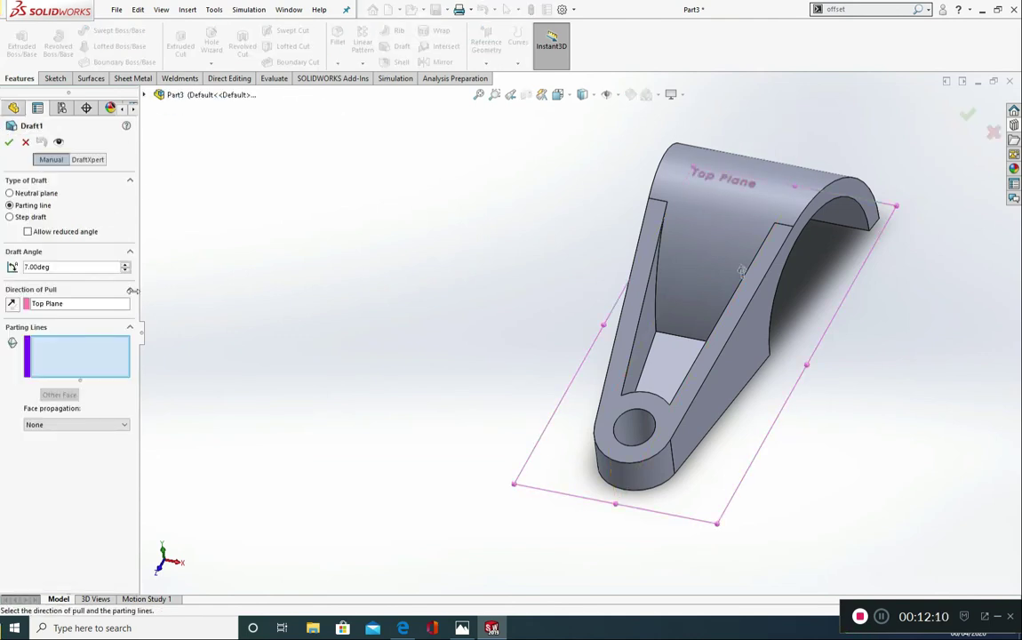
click(11, 193)
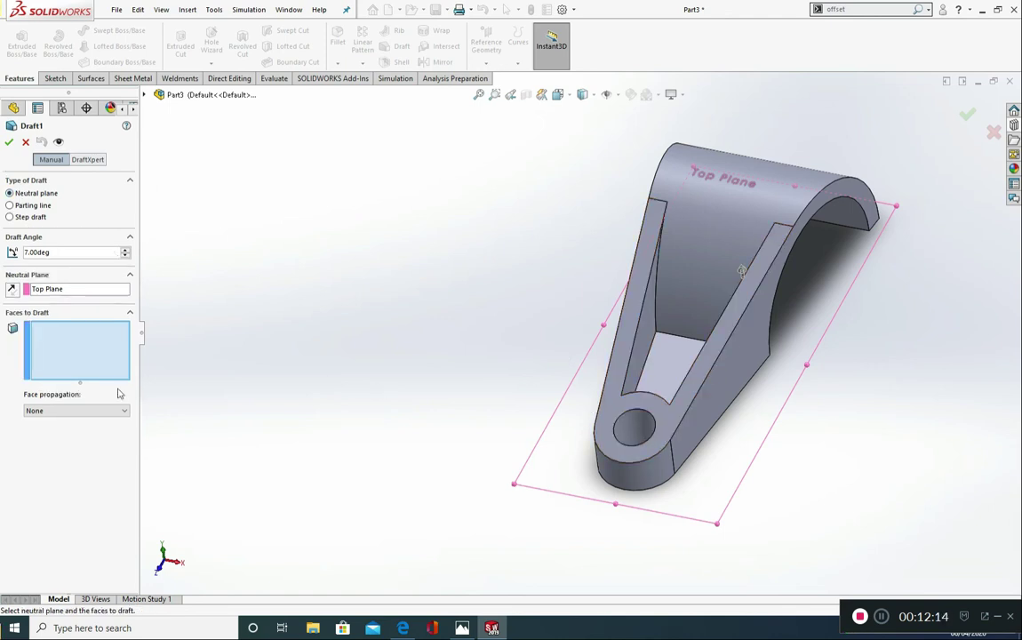
click(731, 354)
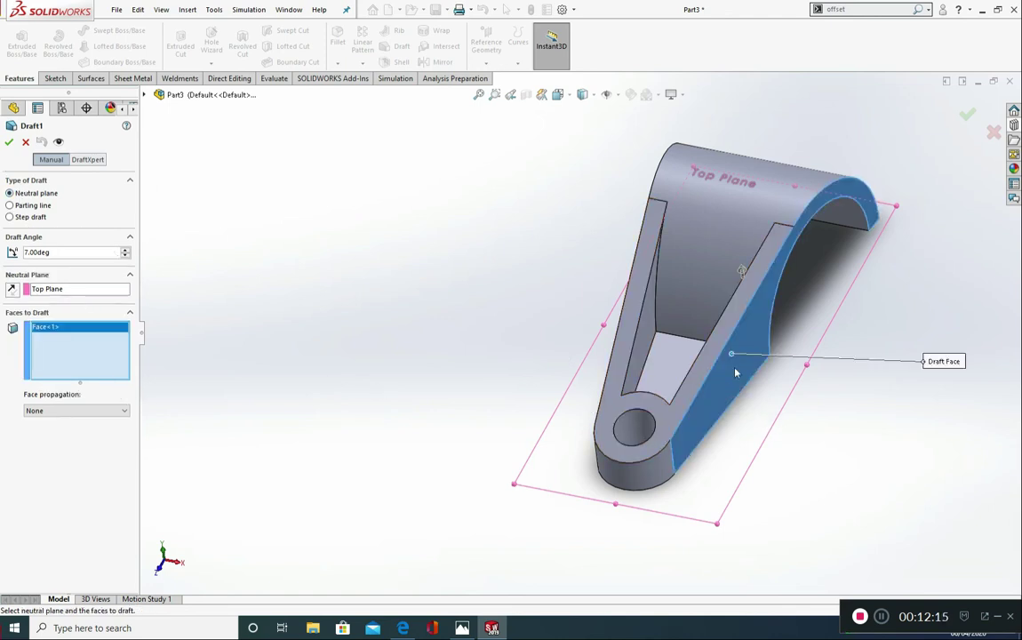
click(641, 477)
middle_drag(641, 476, 492, 335)
click(640, 370)
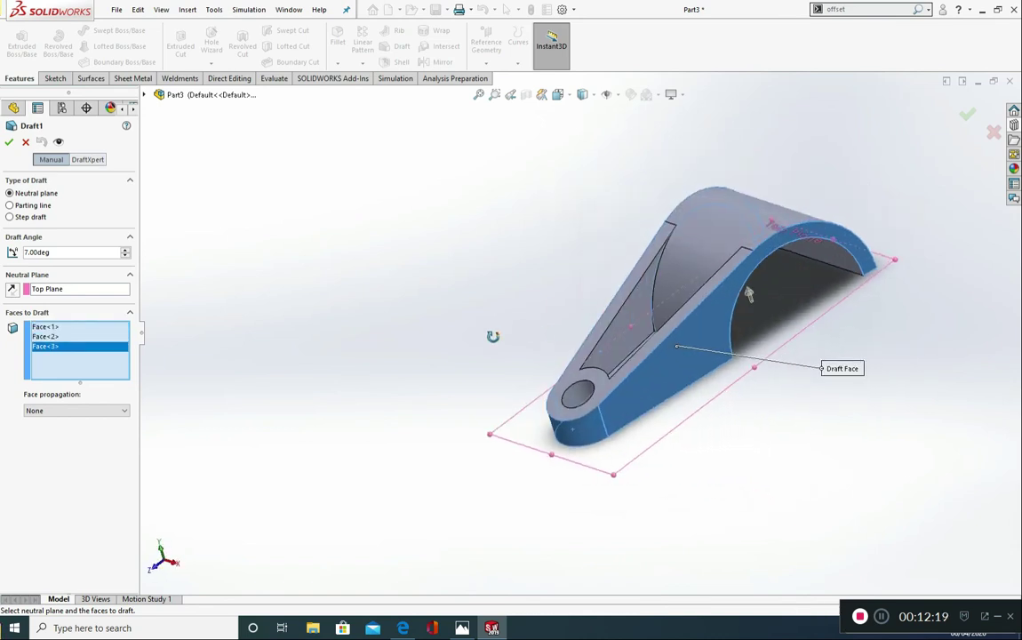
click(9, 143)
Reorder the outer-face draft in the feature history so that it comes before the pocket cut.
middle_drag(553, 289, 659, 351)
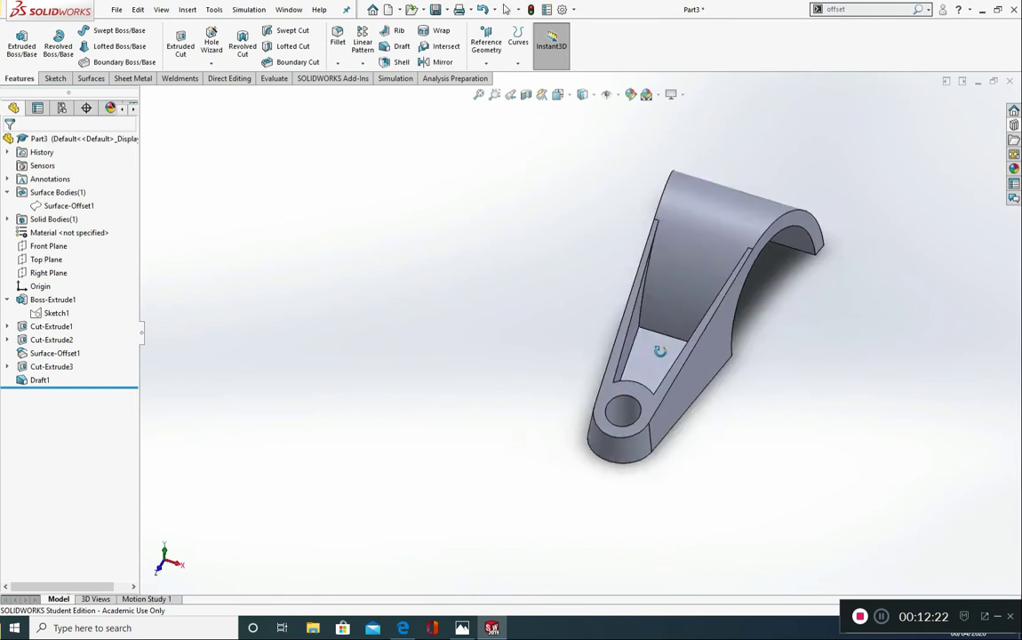
scroll(693, 353, down, 3)
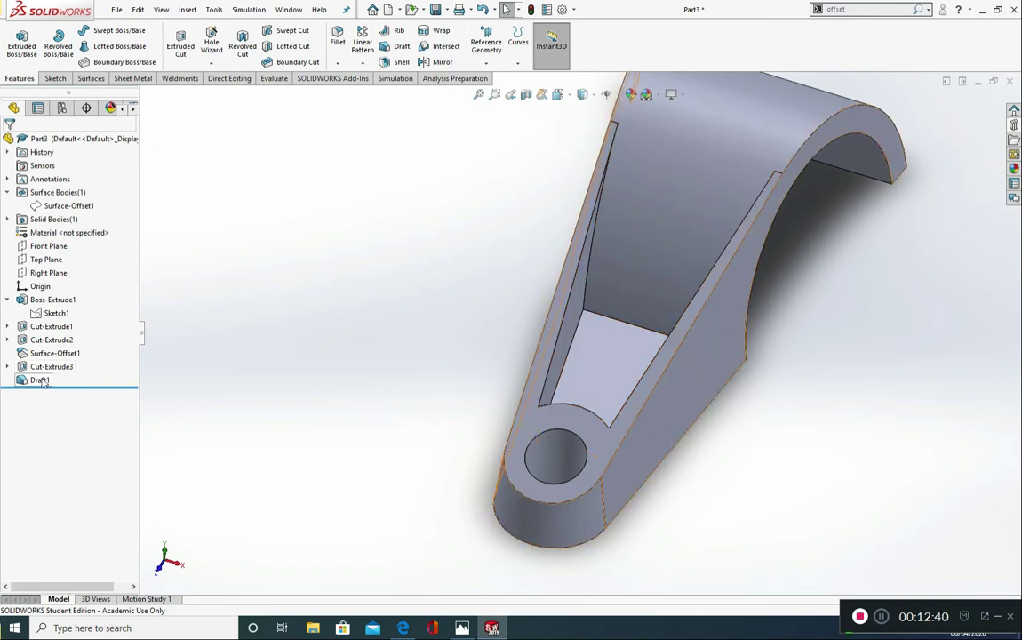
drag(41, 382, 38, 354)
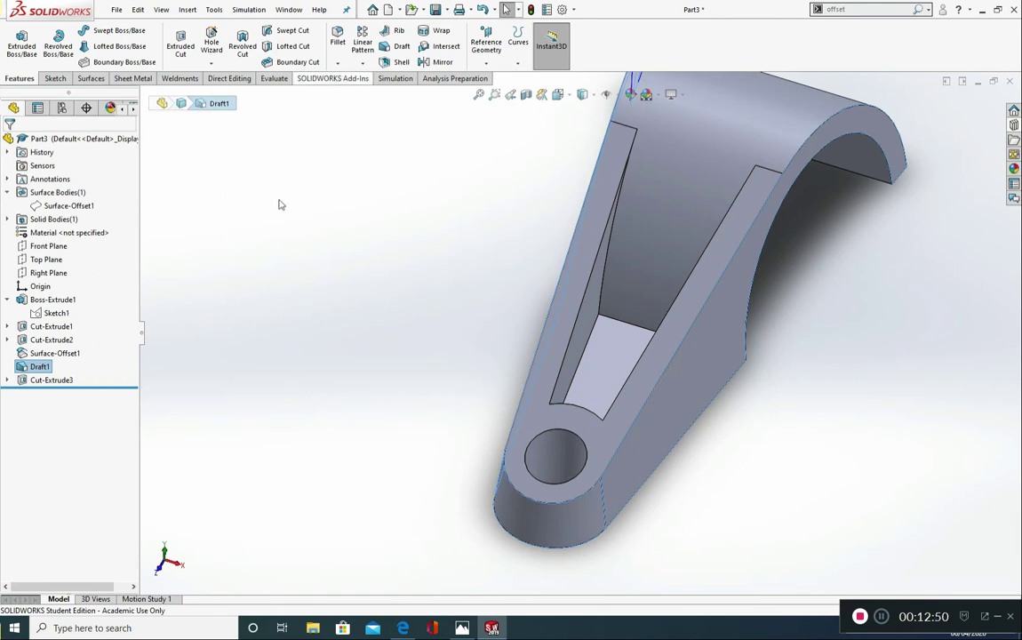
Add a 7° parting-line draft to the pocket walls, pulling from the Top Plane and using the two side rim edges and the end arc.
click(46, 258)
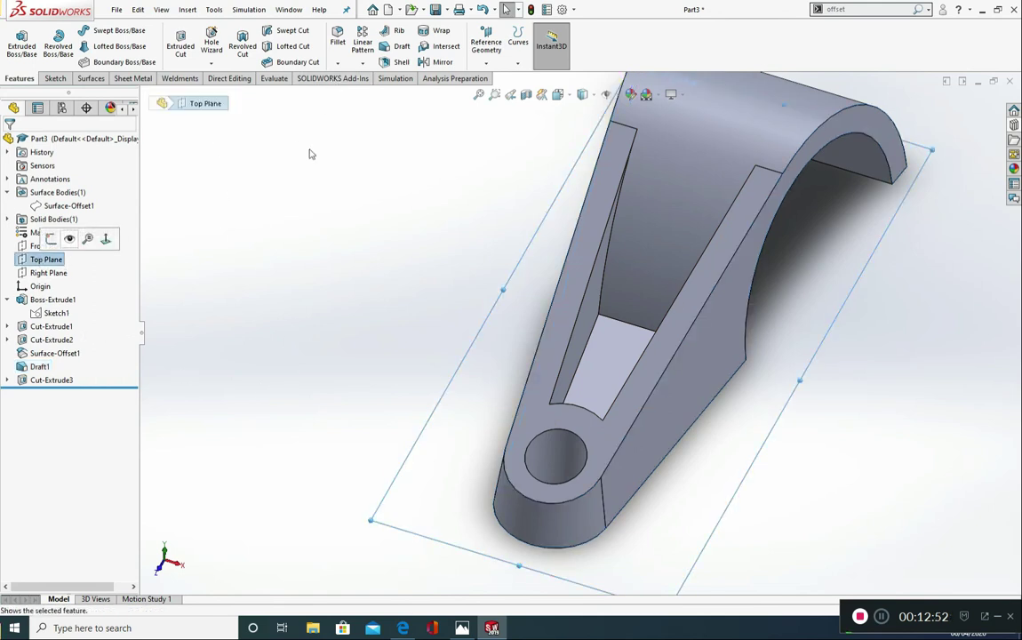
click(398, 46)
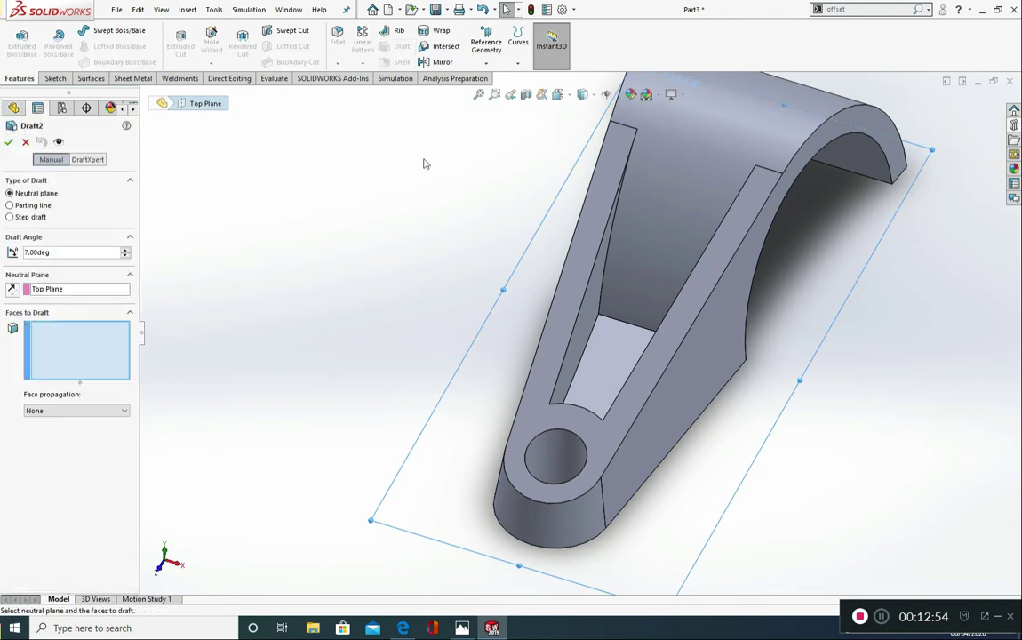
click(35, 207)
click(34, 194)
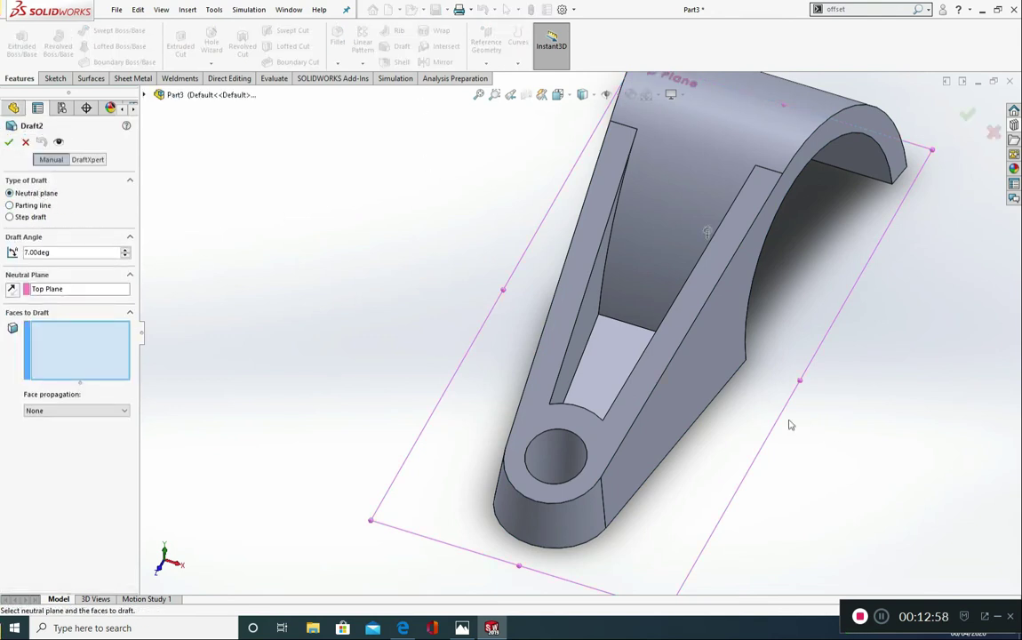
click(36, 206)
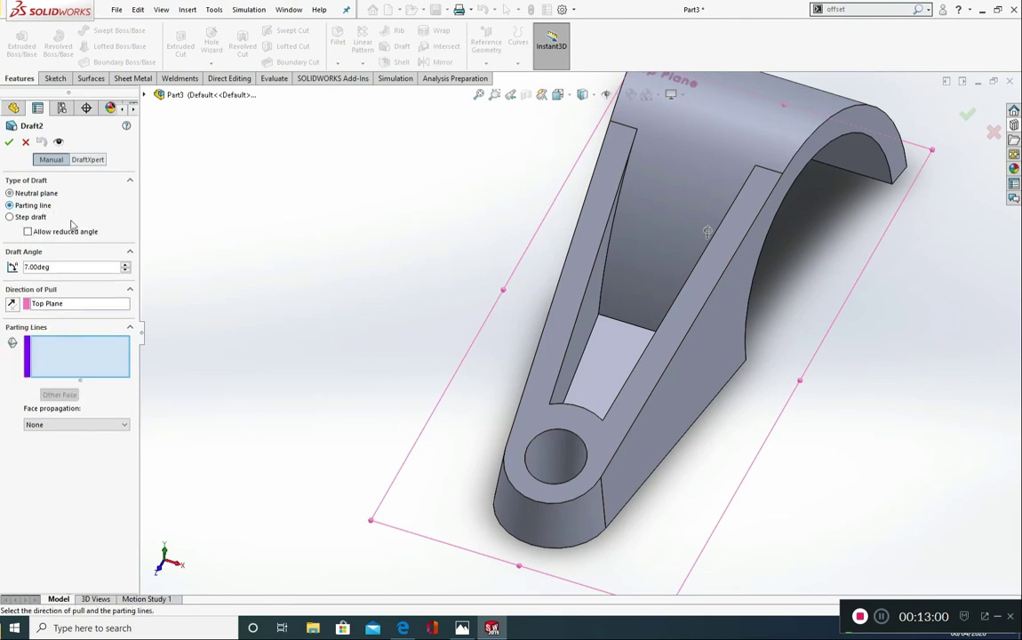
click(589, 279)
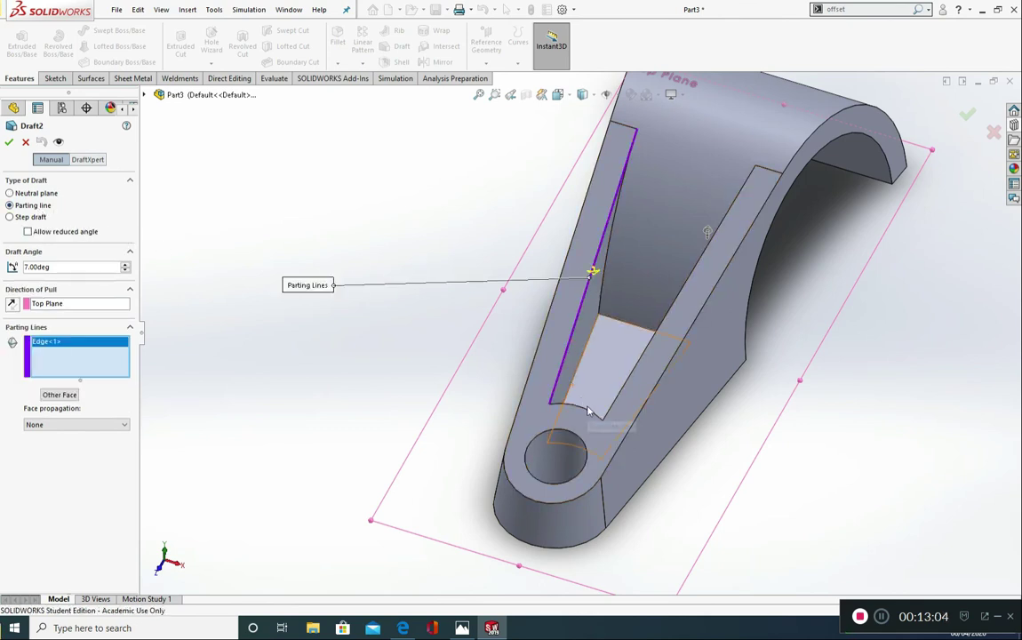
click(577, 408)
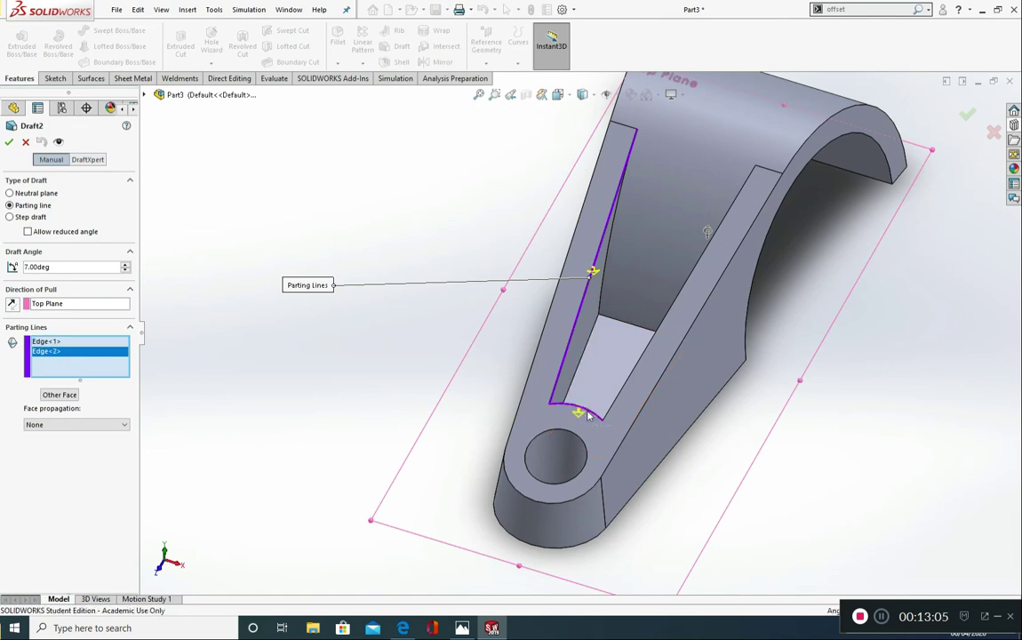
click(627, 391)
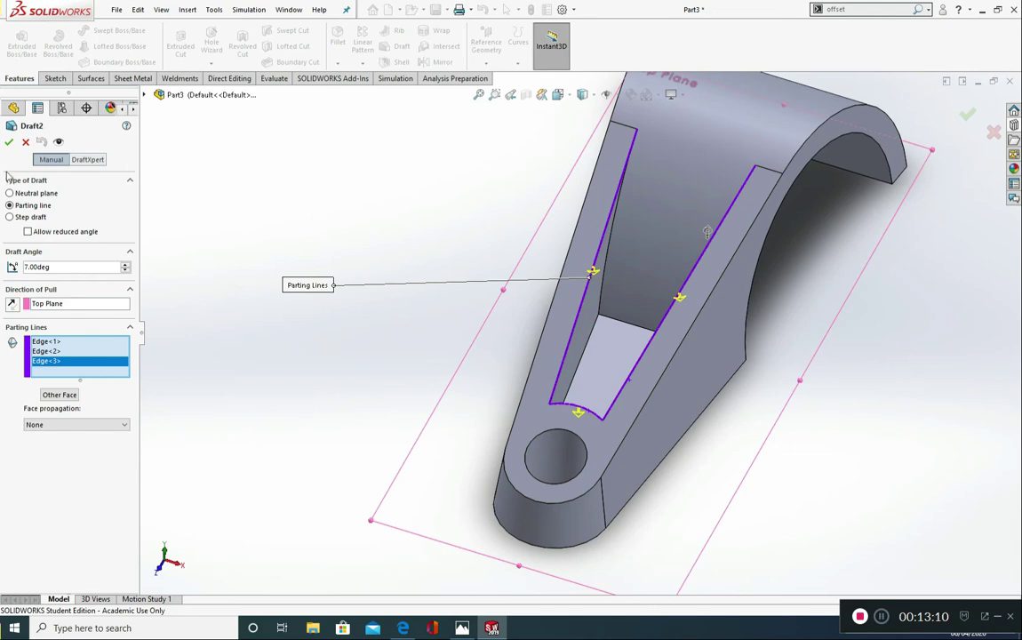
click(8, 144)
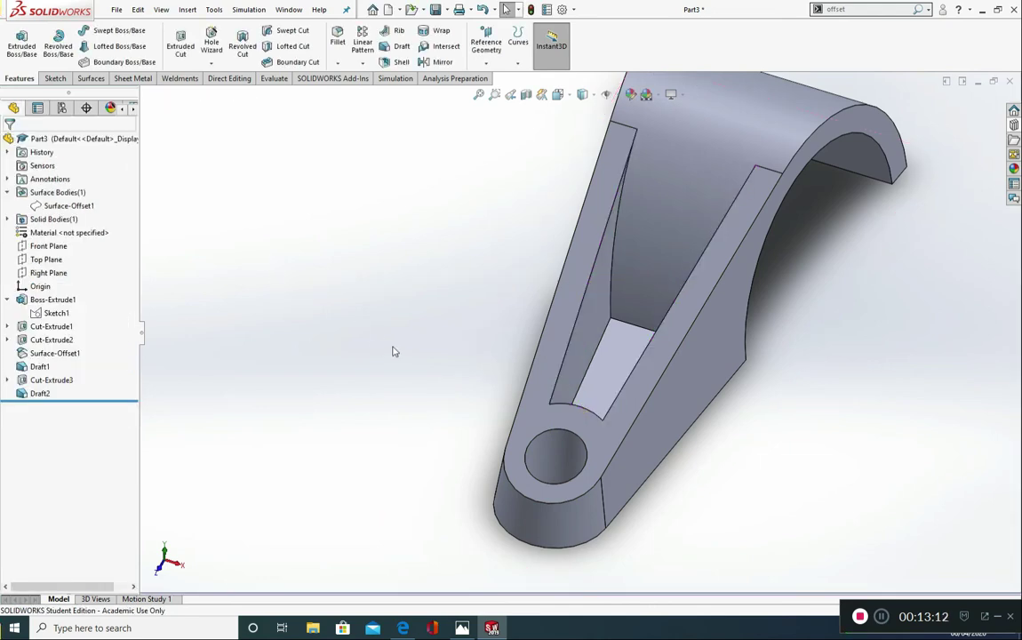
Check the reference drawing's fillet notes, then add 3 mm fillets to the pocket's floor face and its two side walls.
mouse_move(362, 311)
middle_down()
mouse_move(355, 272)
mouse_move(357, 316)
middle_up()
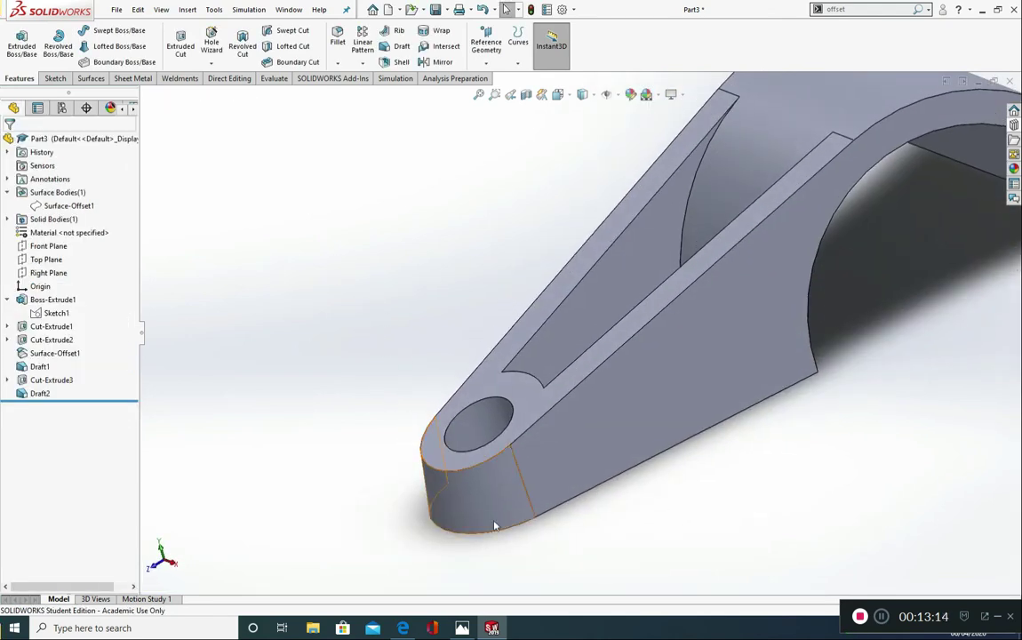
scroll(506, 493, up, 2)
scroll(657, 347, up, 1)
scroll(676, 318, down, 1)
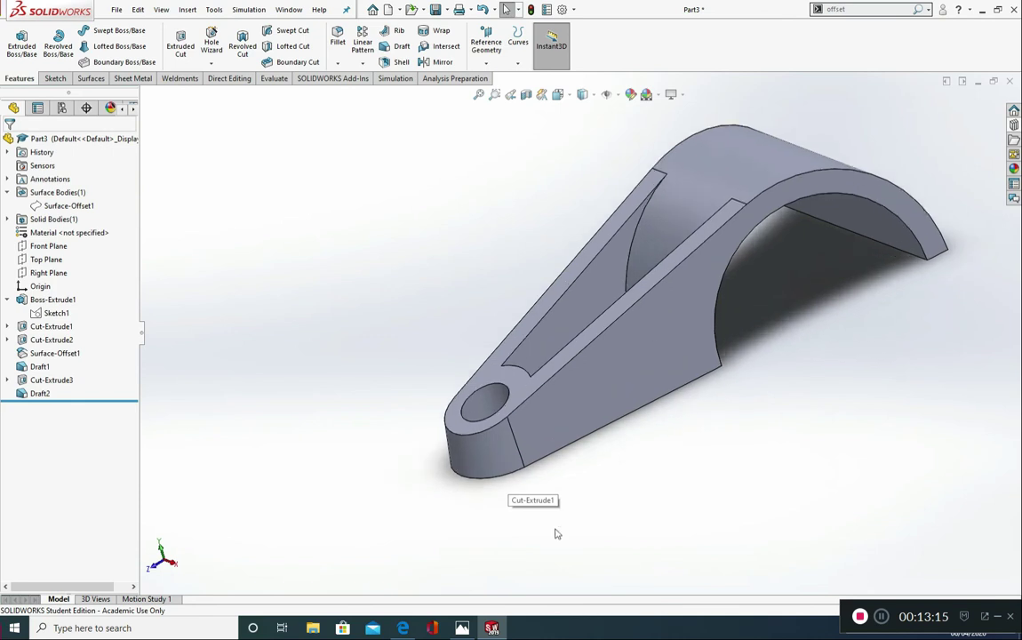
click(463, 627)
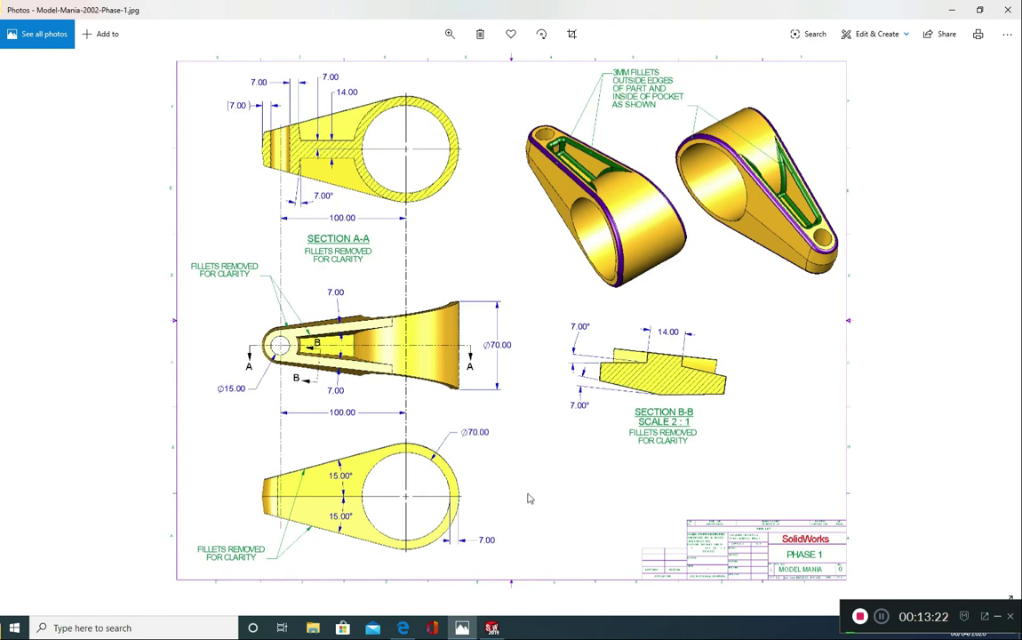
click(491, 627)
middle_drag(440, 246, 538, 335)
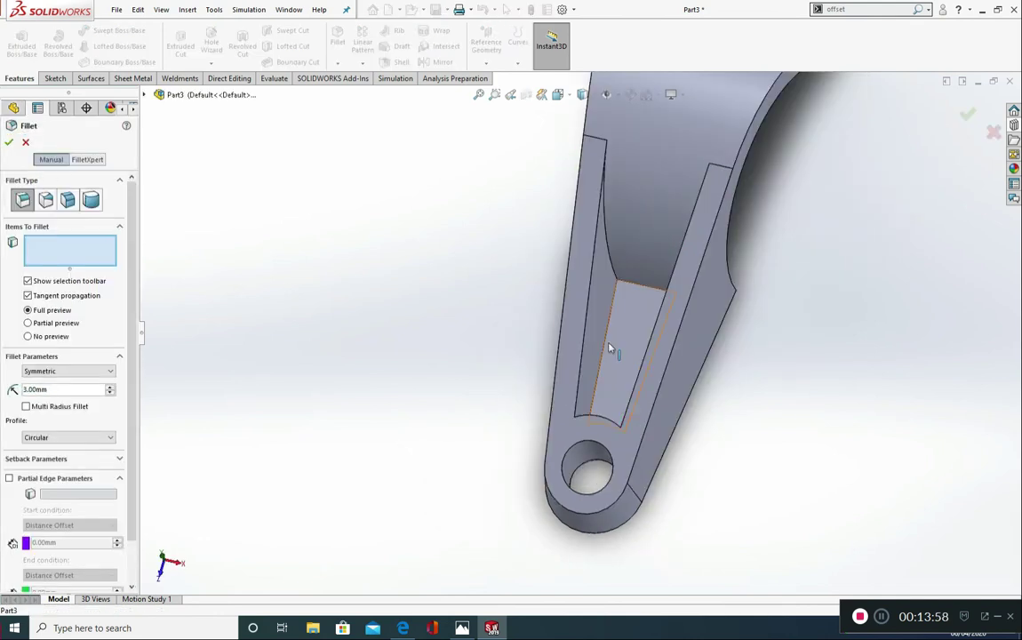
click(609, 337)
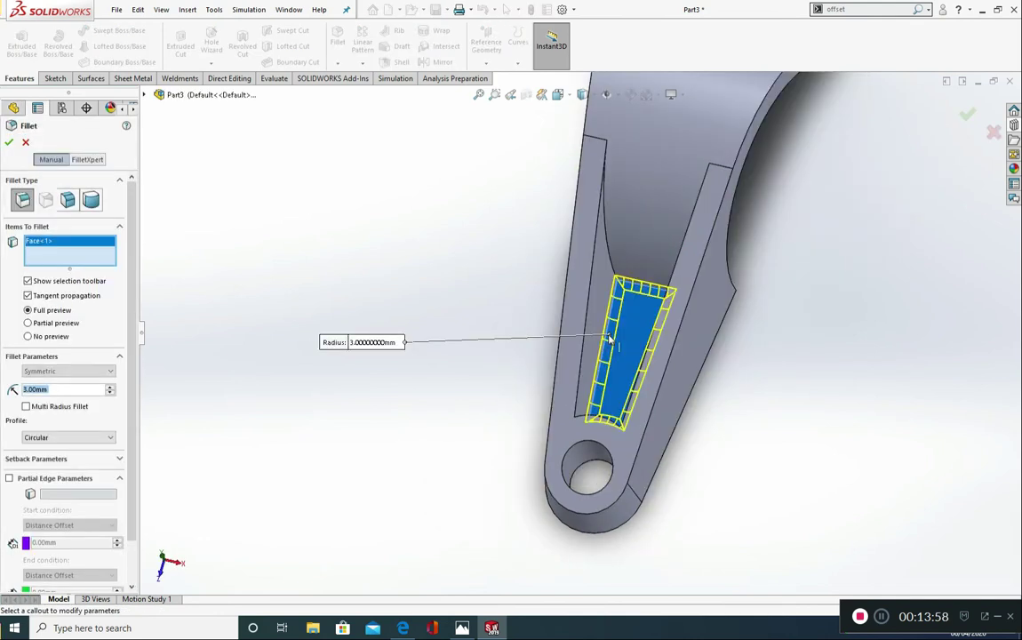
click(598, 289)
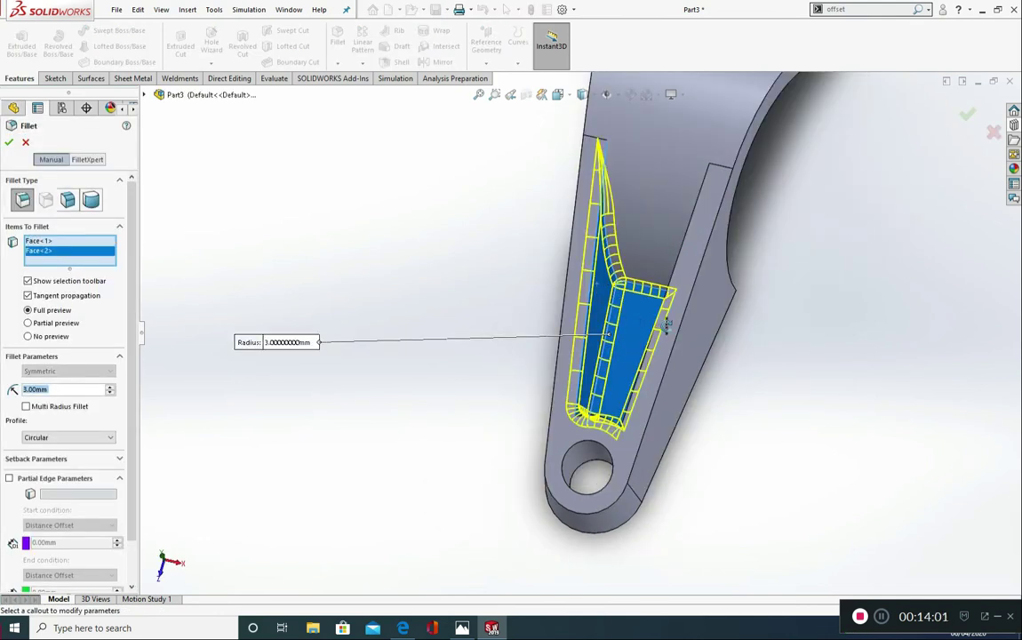
middle_drag(666, 323, 507, 415)
click(694, 330)
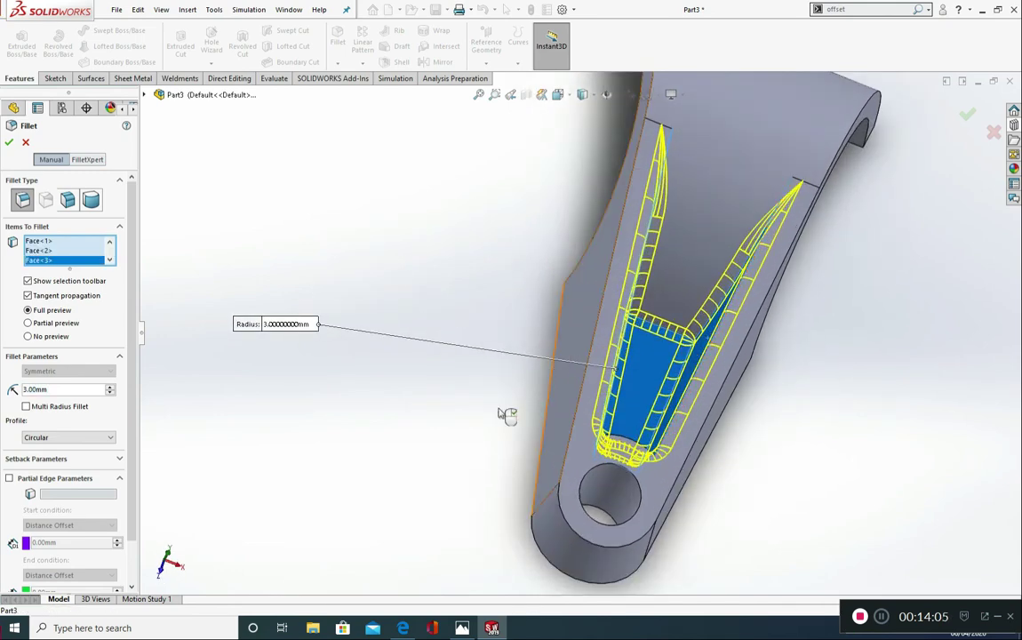
click(10, 142)
Mirror the whole solid body about the Top Plane with Merge solids enabled to complete the full arm.
middle_drag(425, 422, 390, 351)
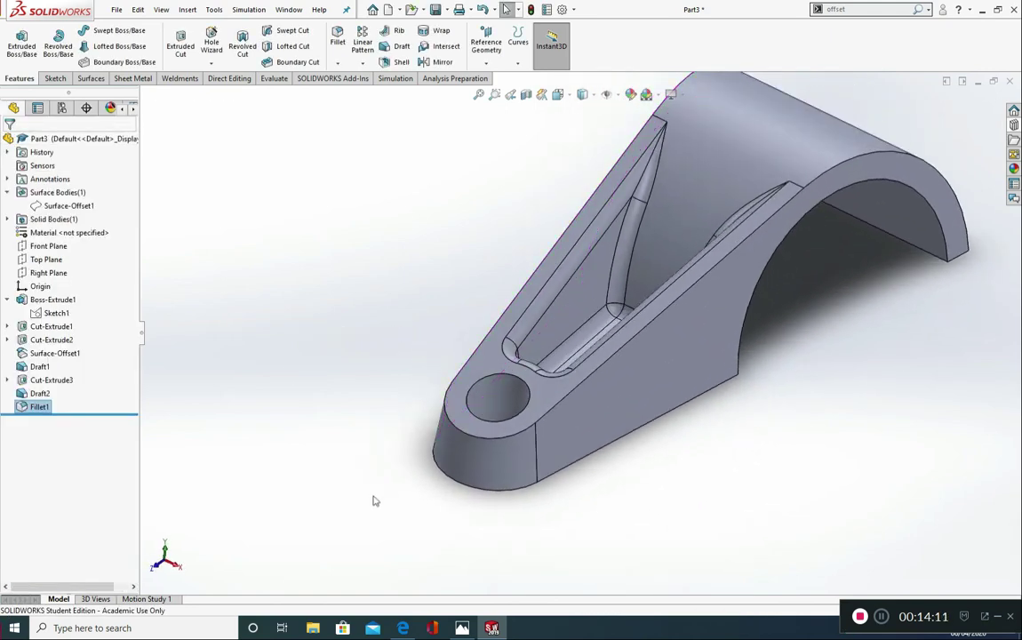
middle_drag(648, 423, 624, 418)
scroll(627, 421, up, 1)
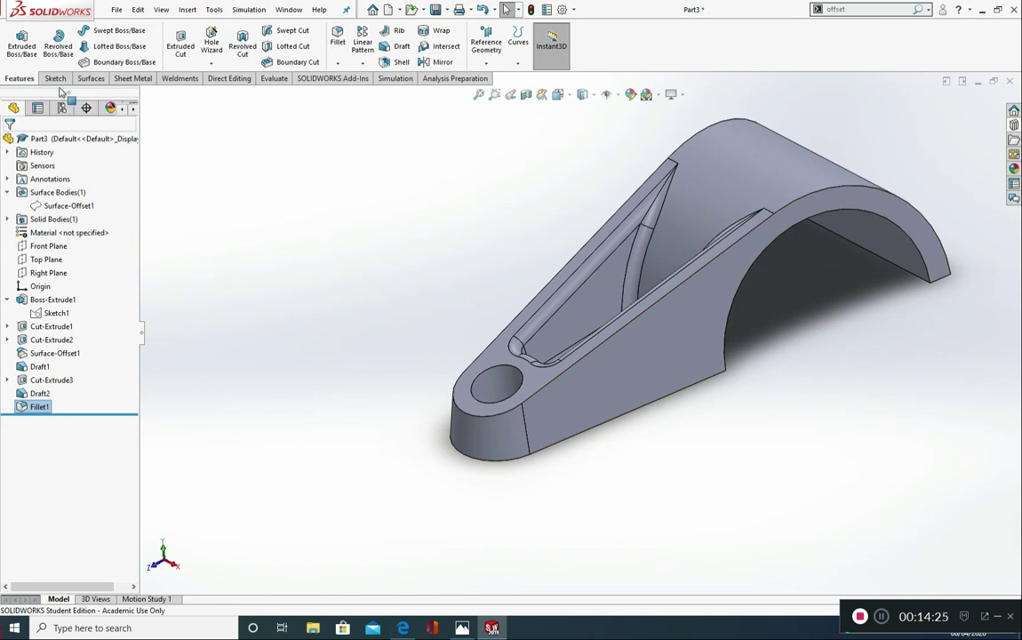
click(438, 61)
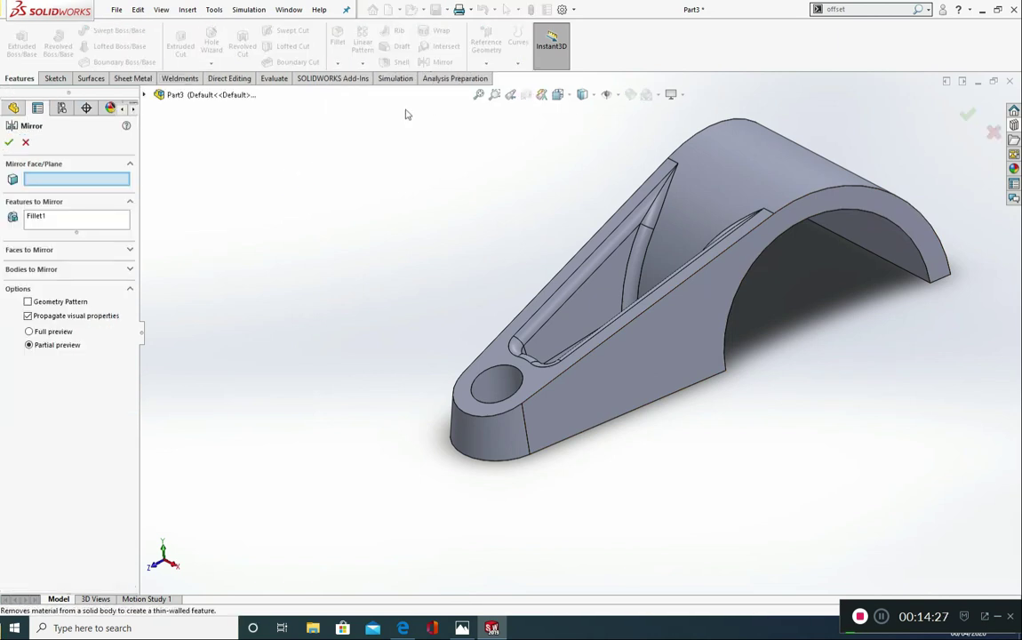
click(80, 269)
click(680, 355)
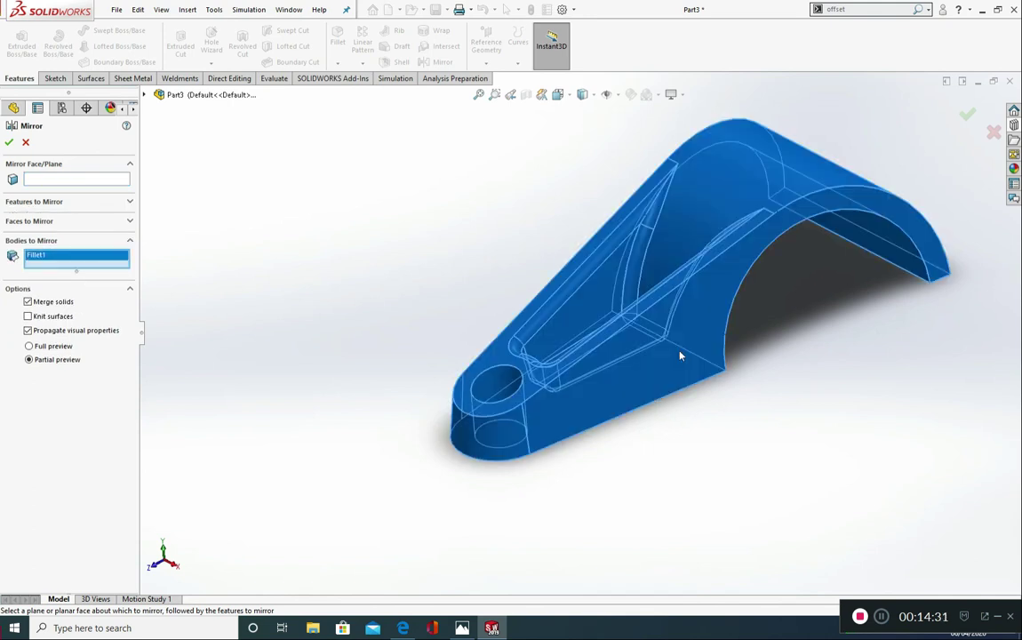
click(90, 180)
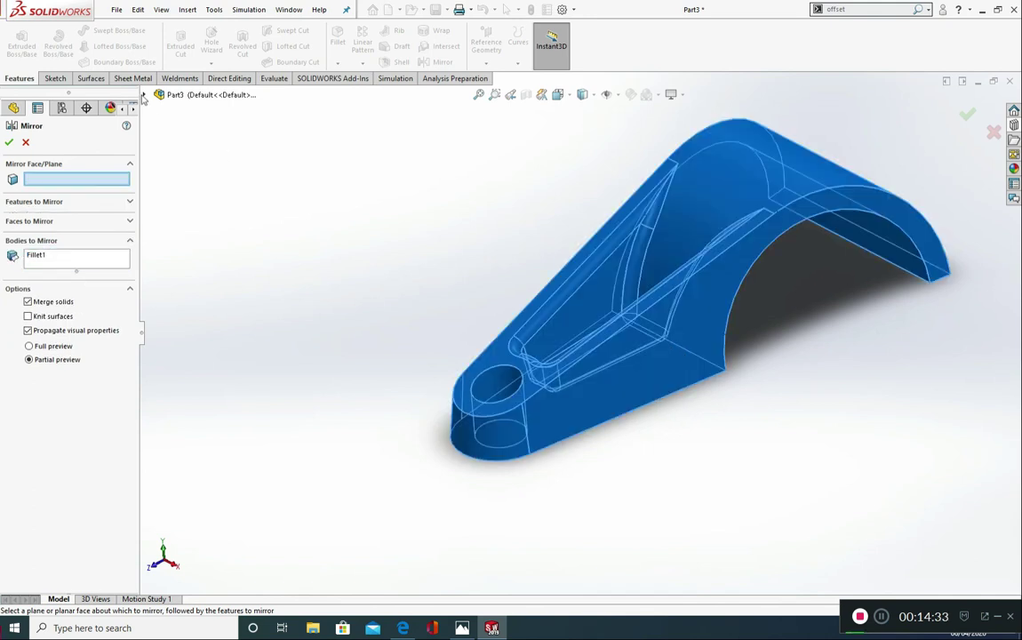
click(143, 95)
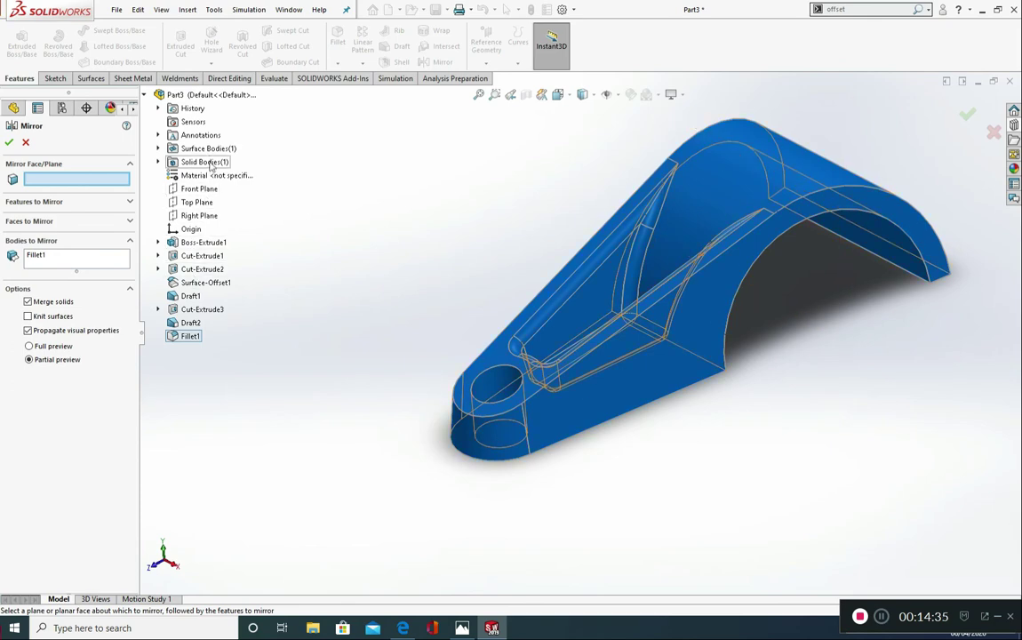
click(197, 202)
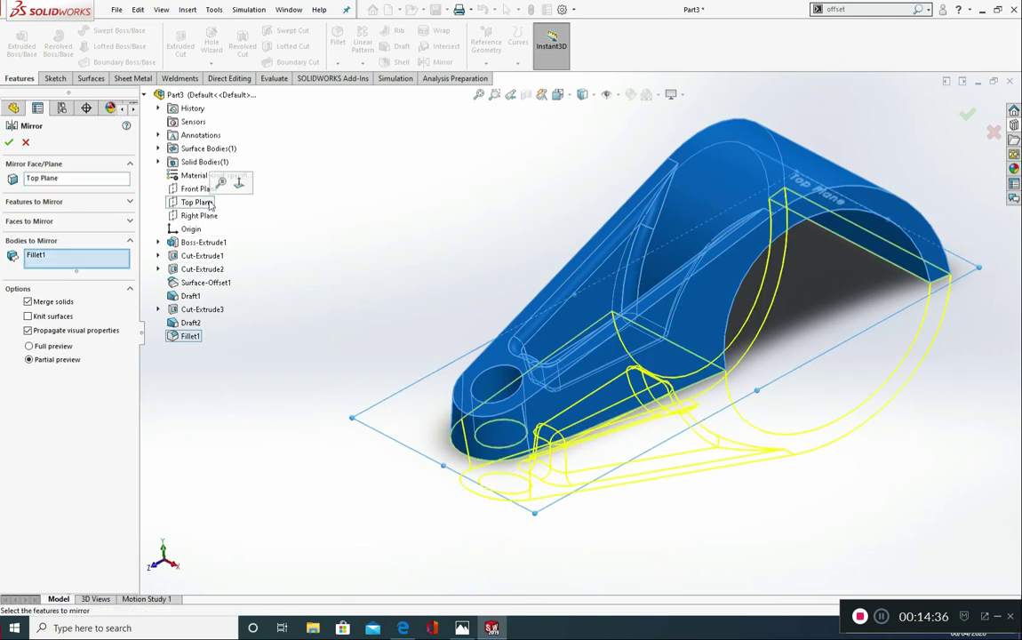
click(8, 143)
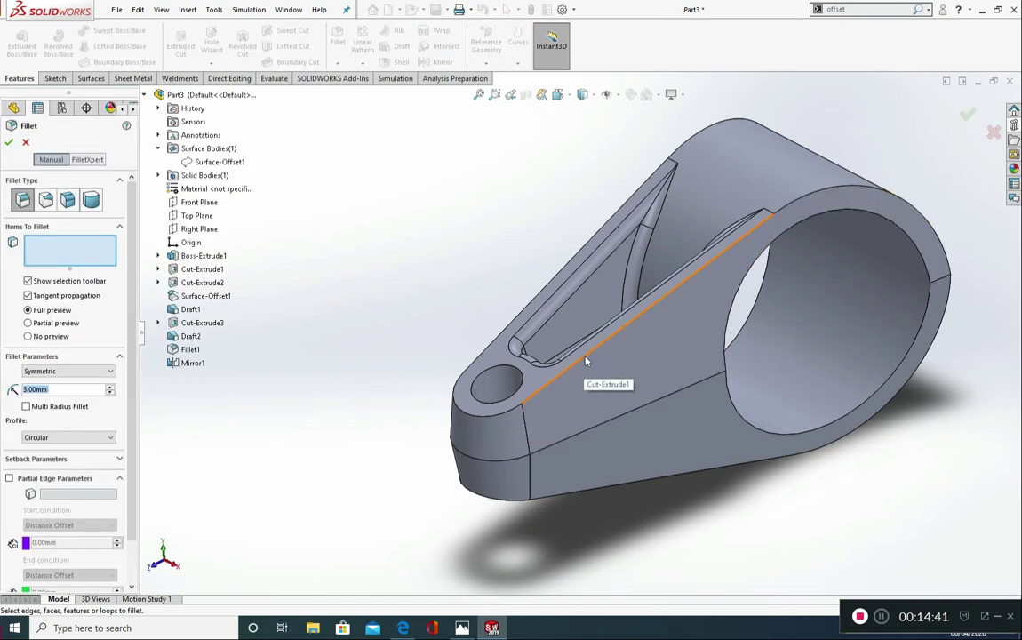
Add 3 mm tangent-propagated fillets along the outer perimeter edges on the upper and lower halves of the arm.
click(585, 361)
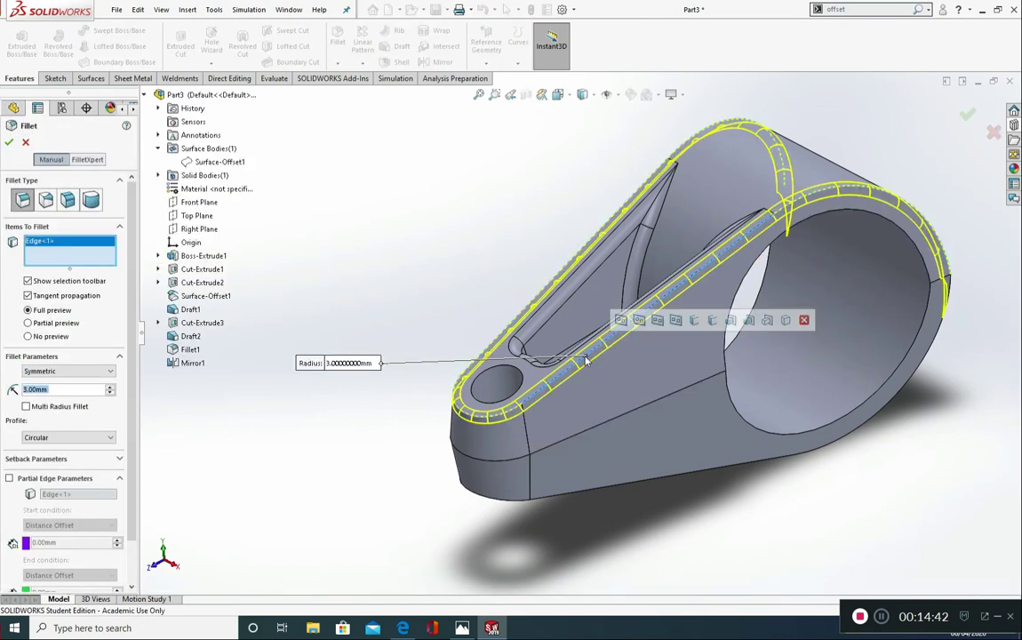
click(590, 495)
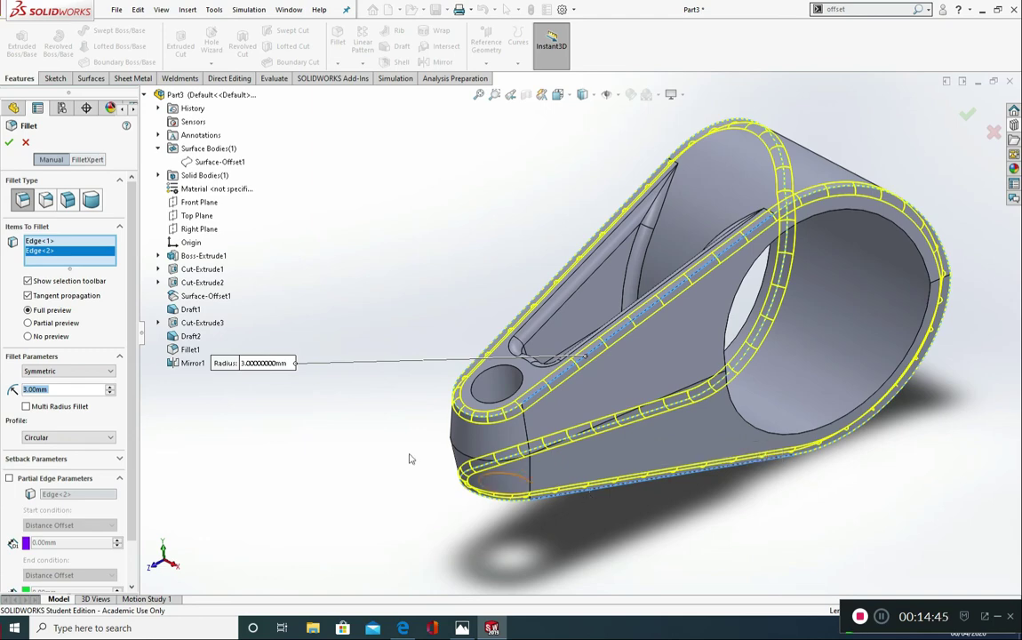
click(9, 138)
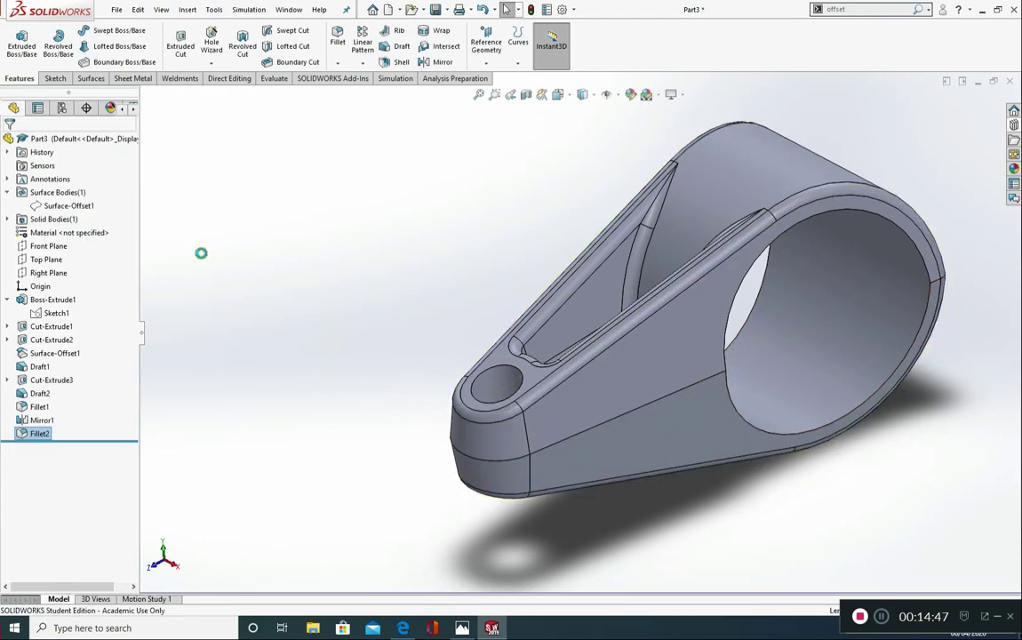
Apply the solid Red appearance to the outer perimeter fillet feature.
right_click(21, 435)
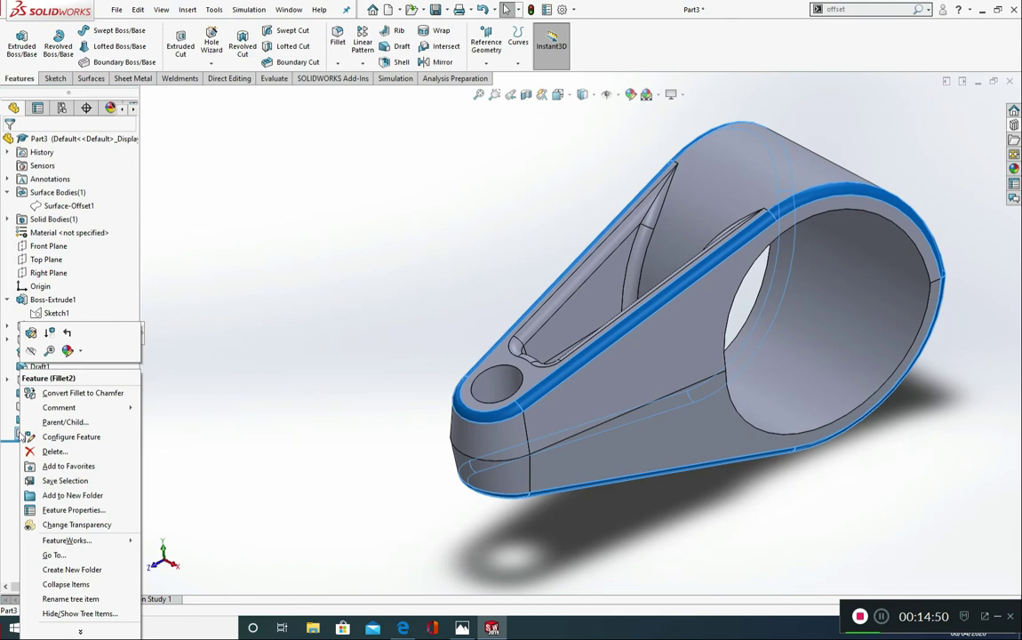
click(69, 350)
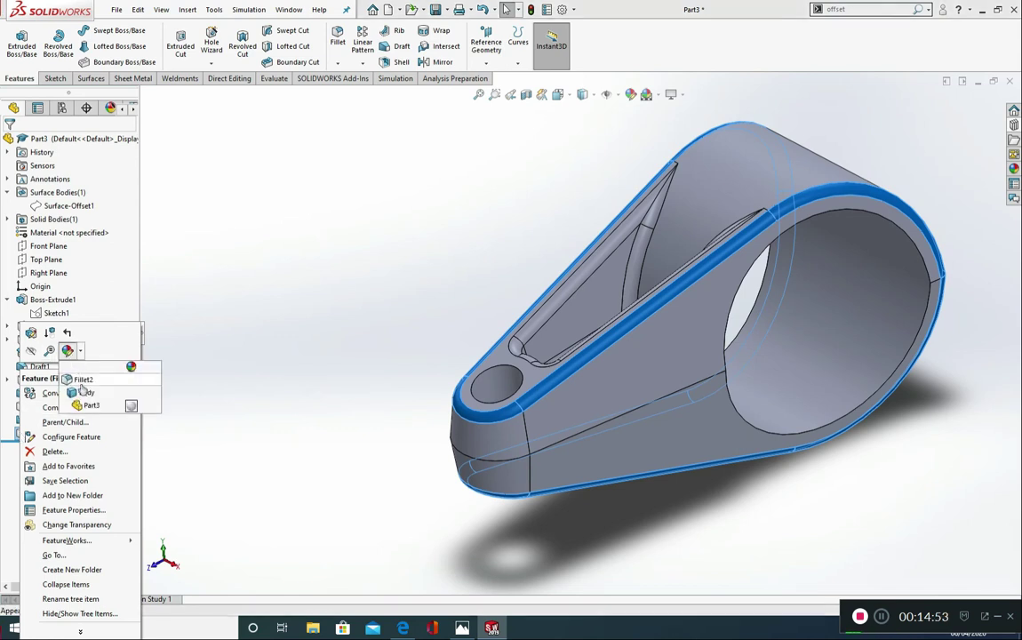
click(83, 378)
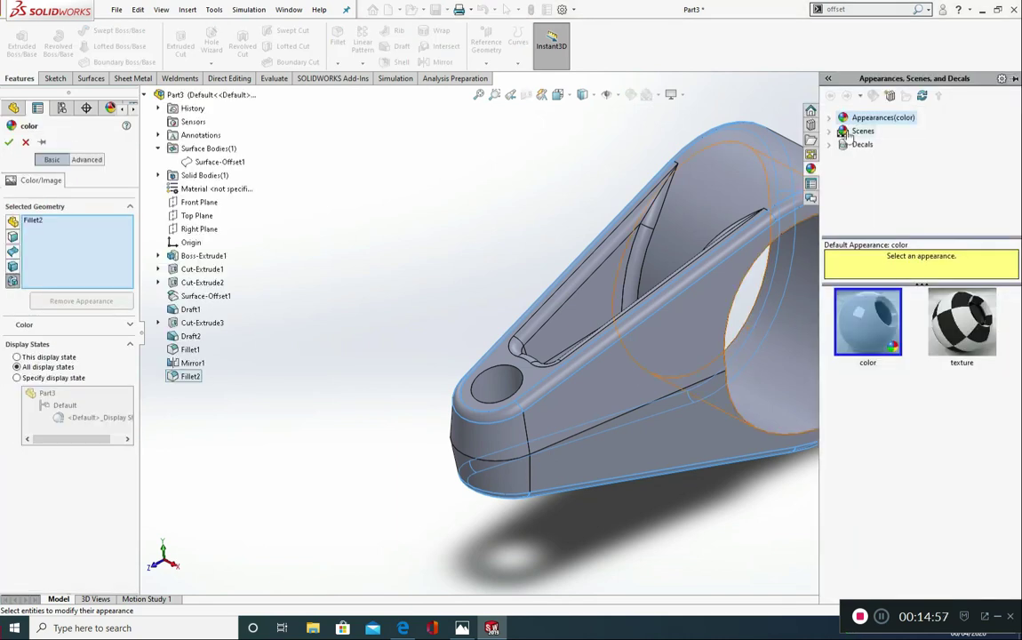
click(832, 119)
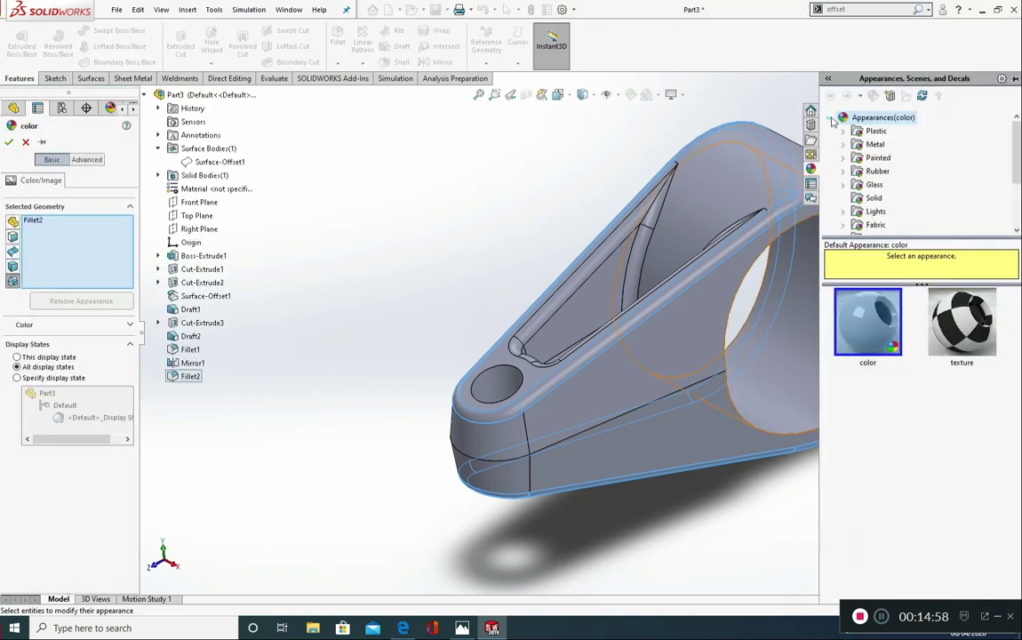
scroll(874, 174, down, 1)
click(875, 158)
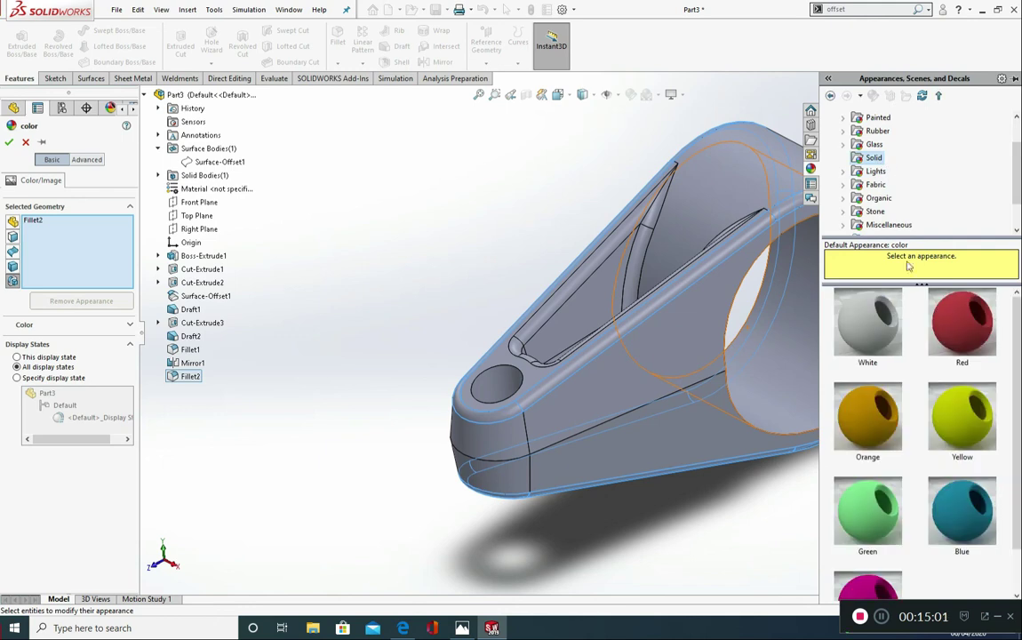
drag(966, 347, 552, 495)
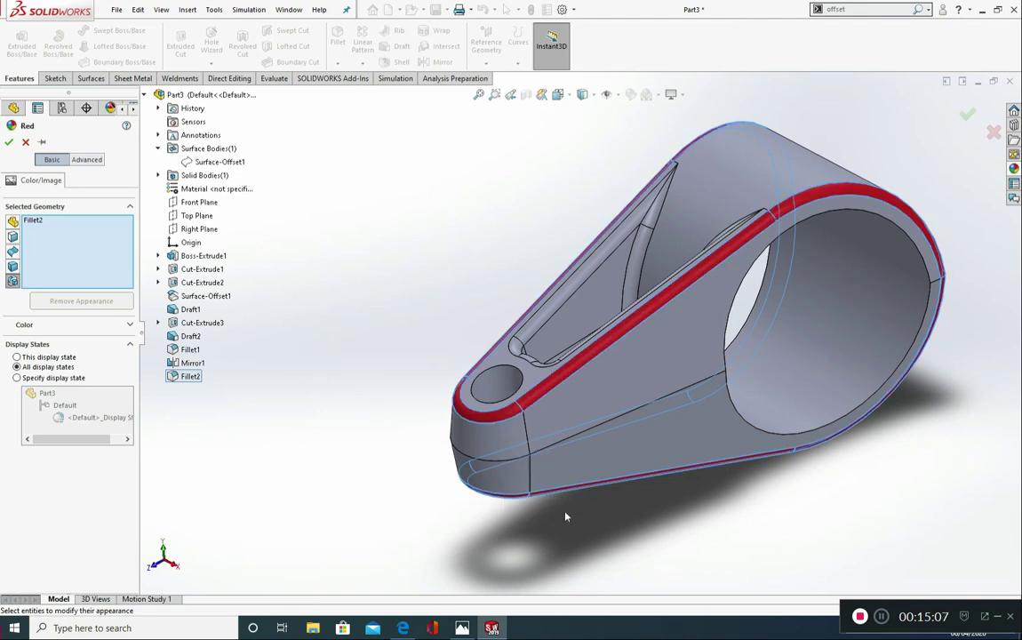
click(8, 141)
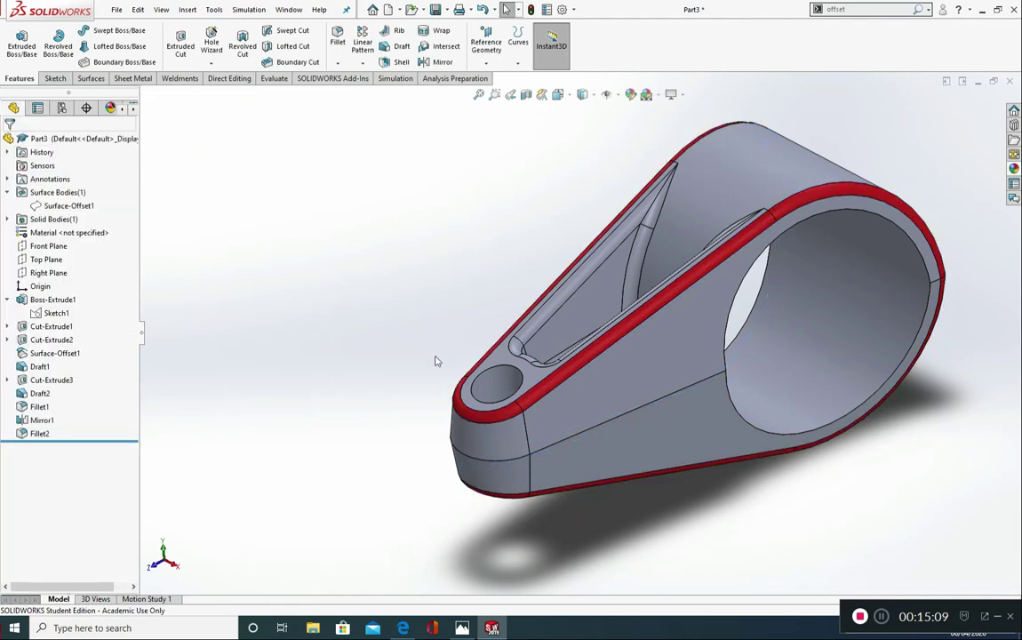
Apply the solid Red appearance to the pocket fillet feature.
middle_drag(434, 359, 550, 290)
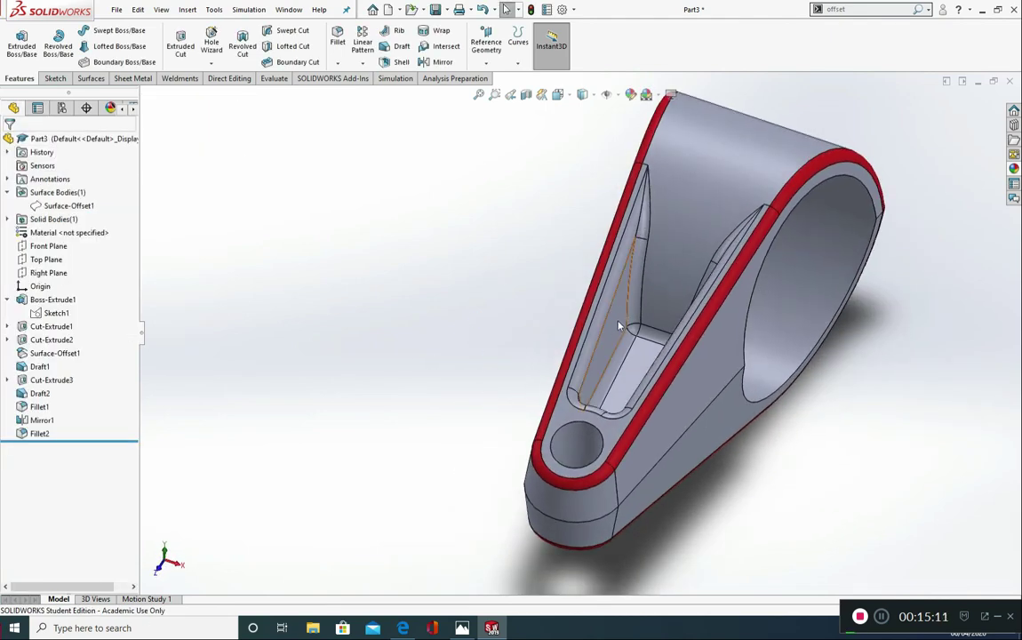
click(40, 407)
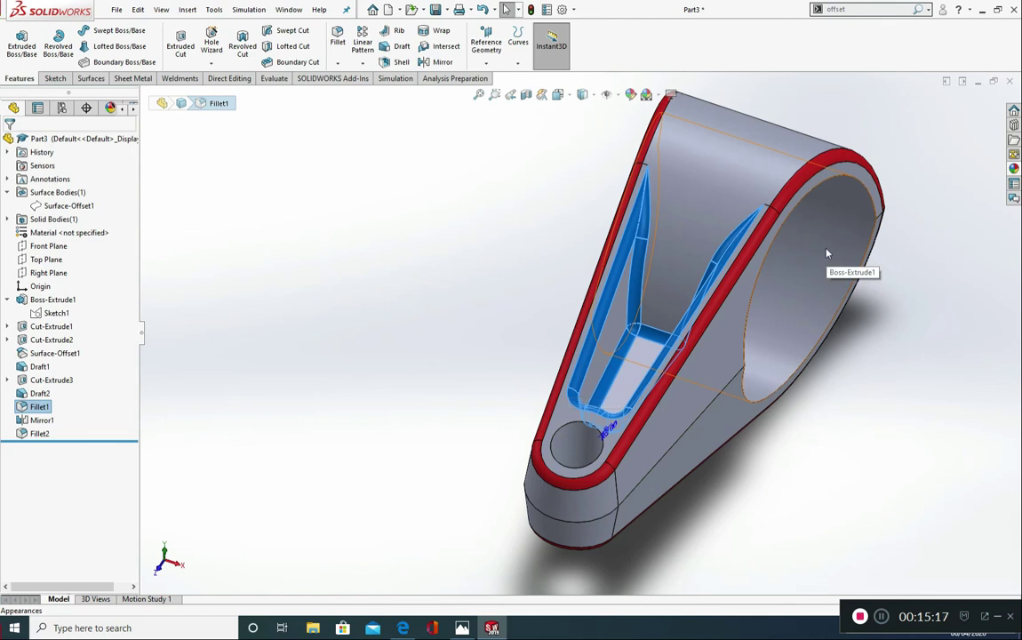
click(47, 406)
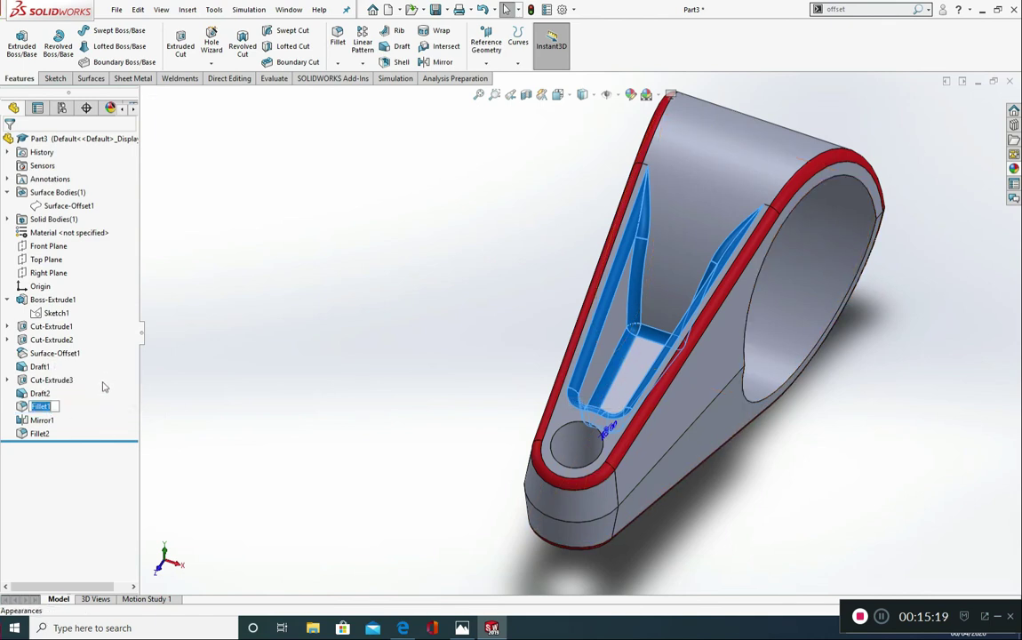
click(24, 408)
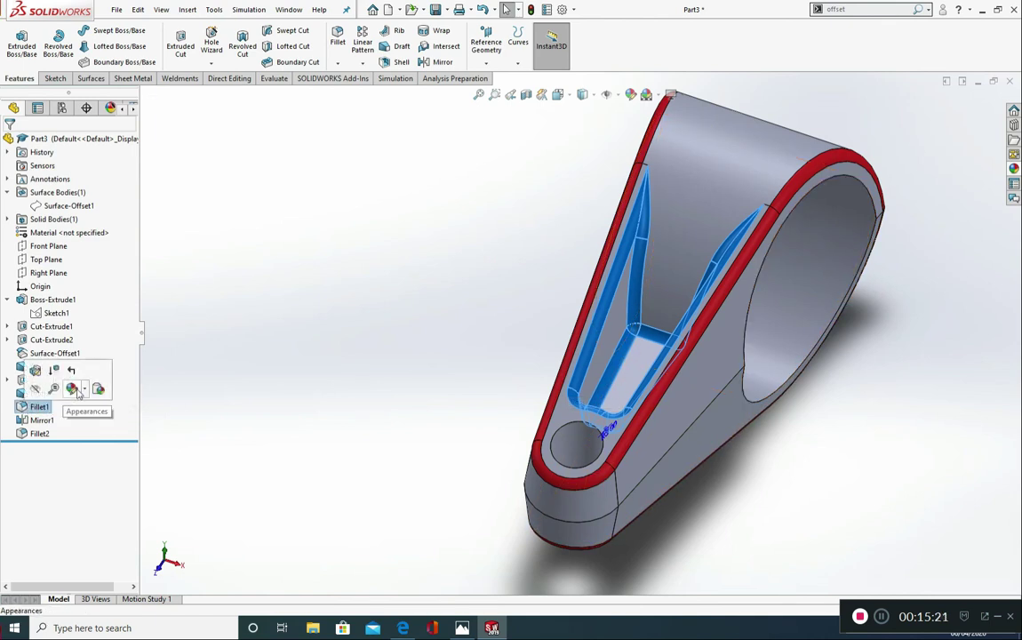
click(74, 389)
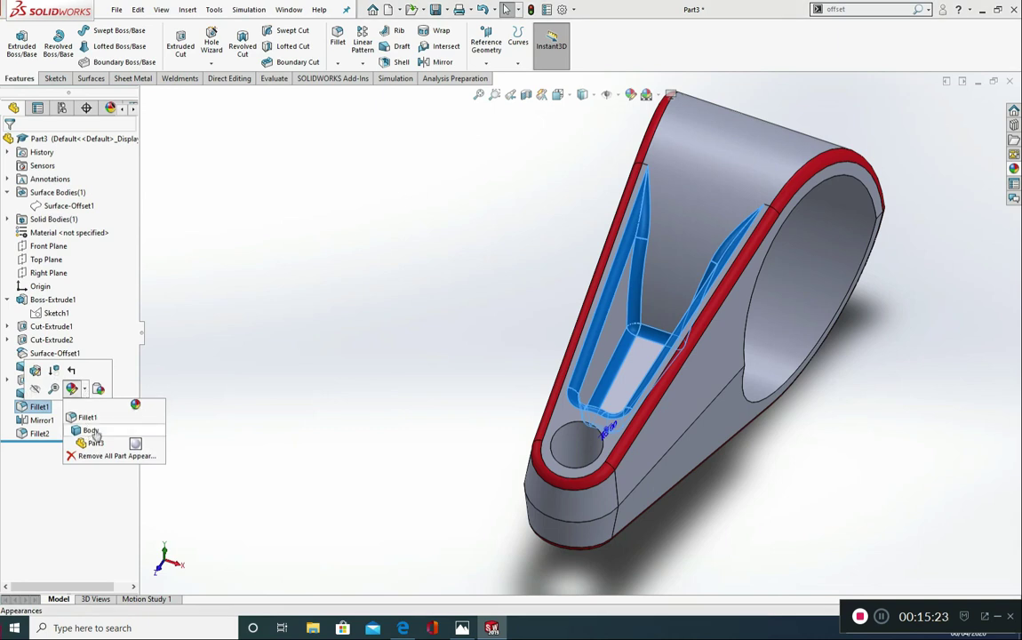
click(92, 418)
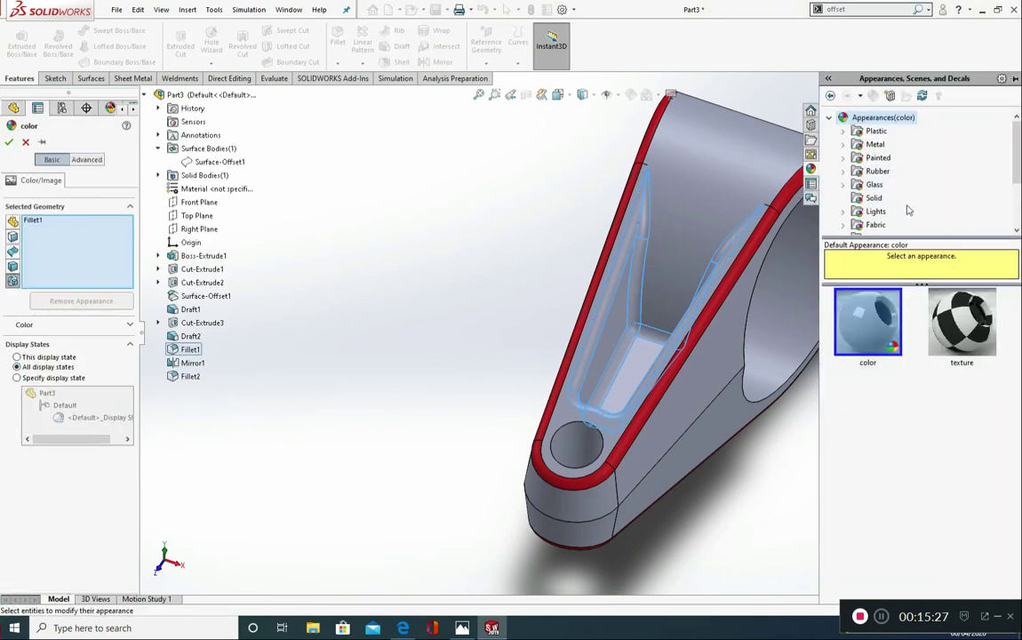
click(862, 198)
drag(955, 326, 630, 270)
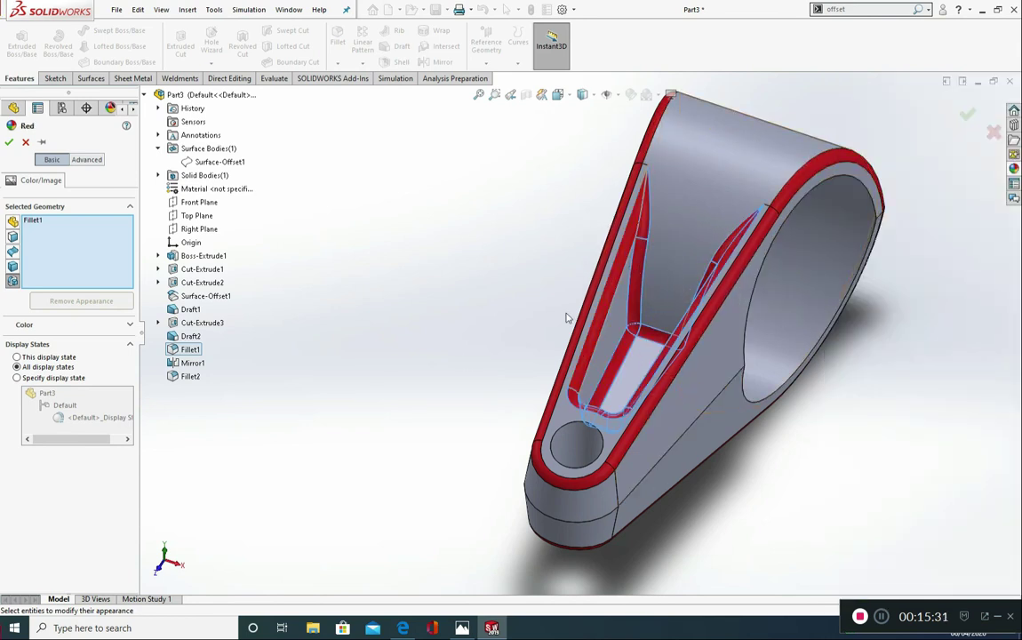
click(8, 142)
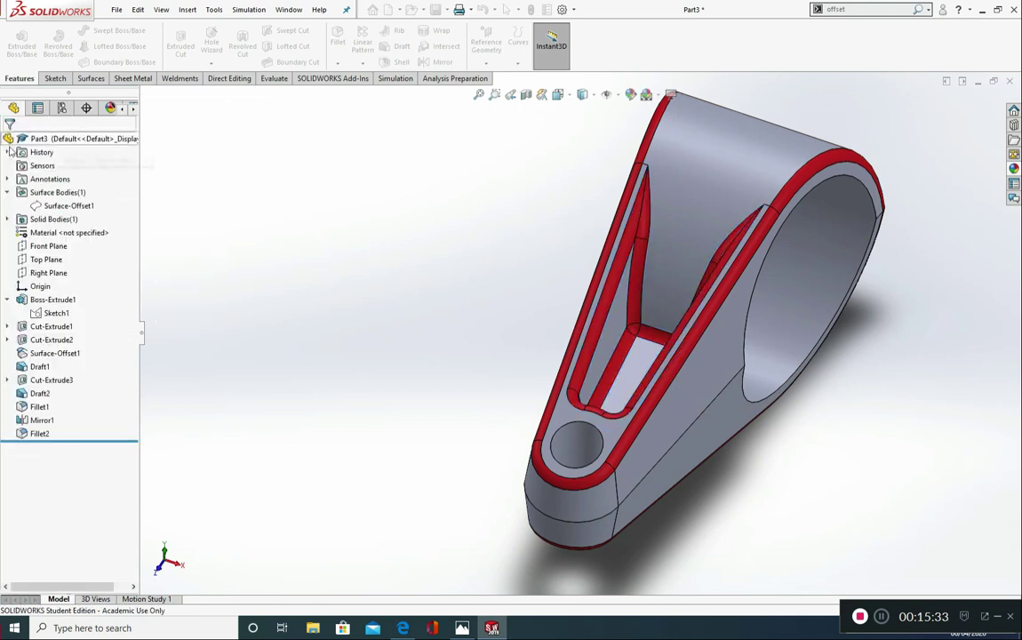
middle_drag(370, 354, 397, 404)
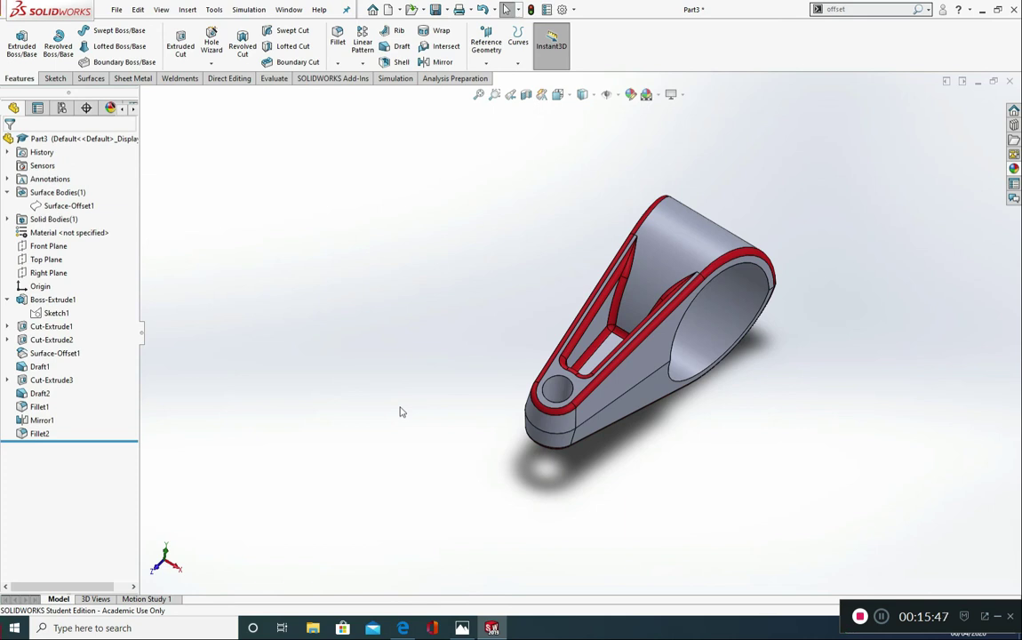
middle_drag(400, 412, 579, 448)
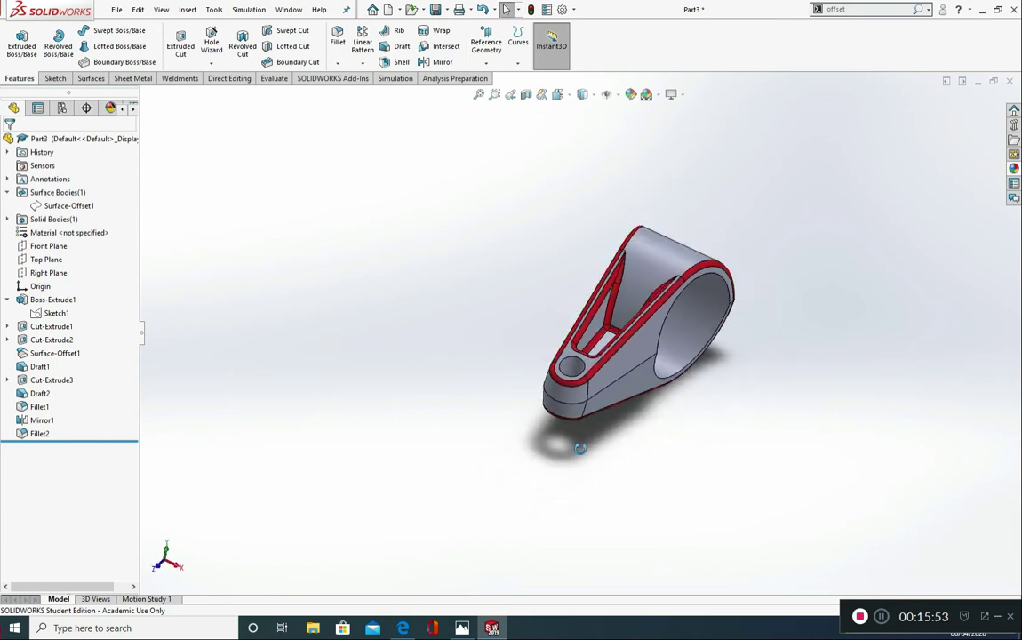